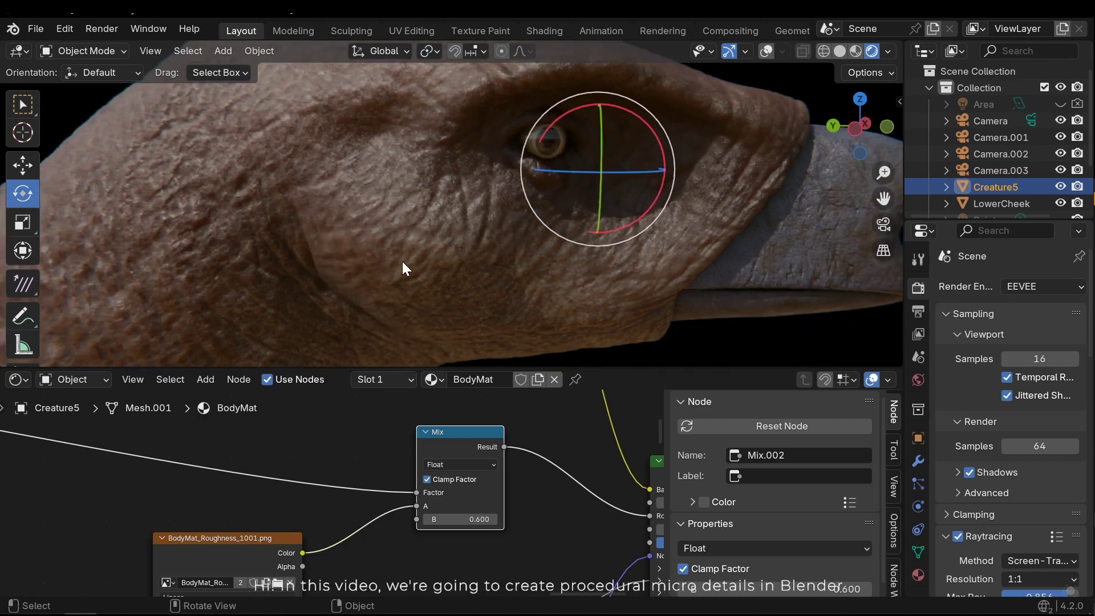
ctrl+middle_drag(402, 262, 425, 211)
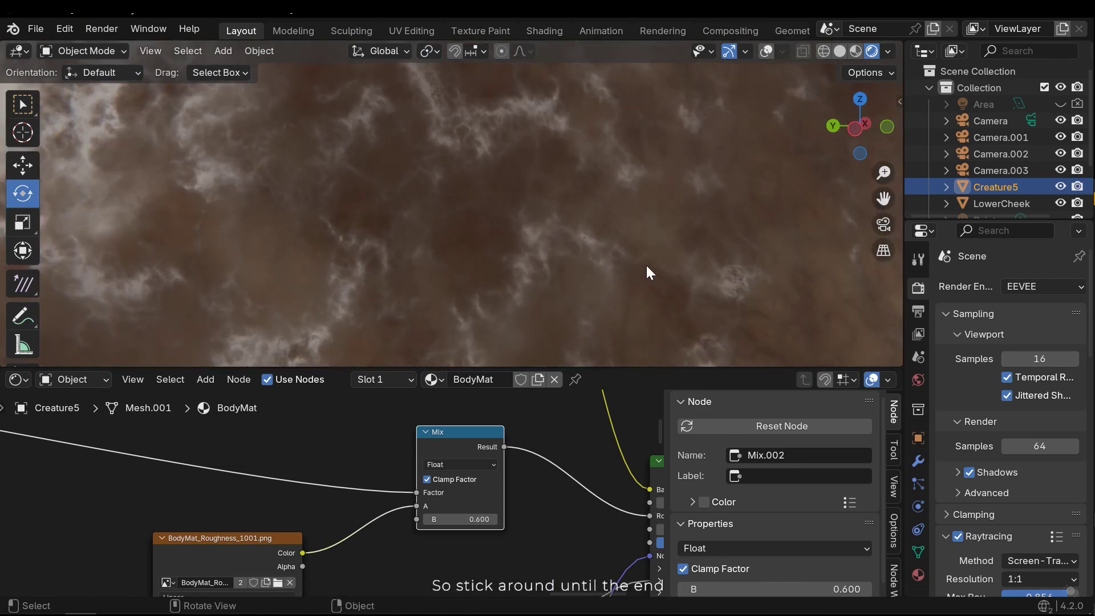
scroll(646, 265, down, 10)
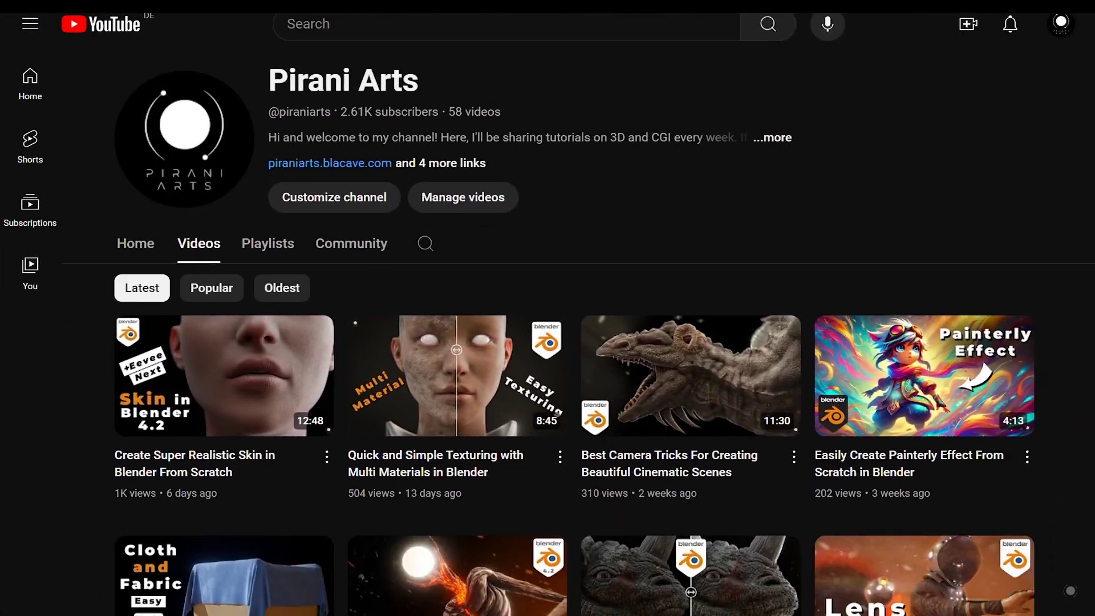
scroll(547, 342, down, 2)
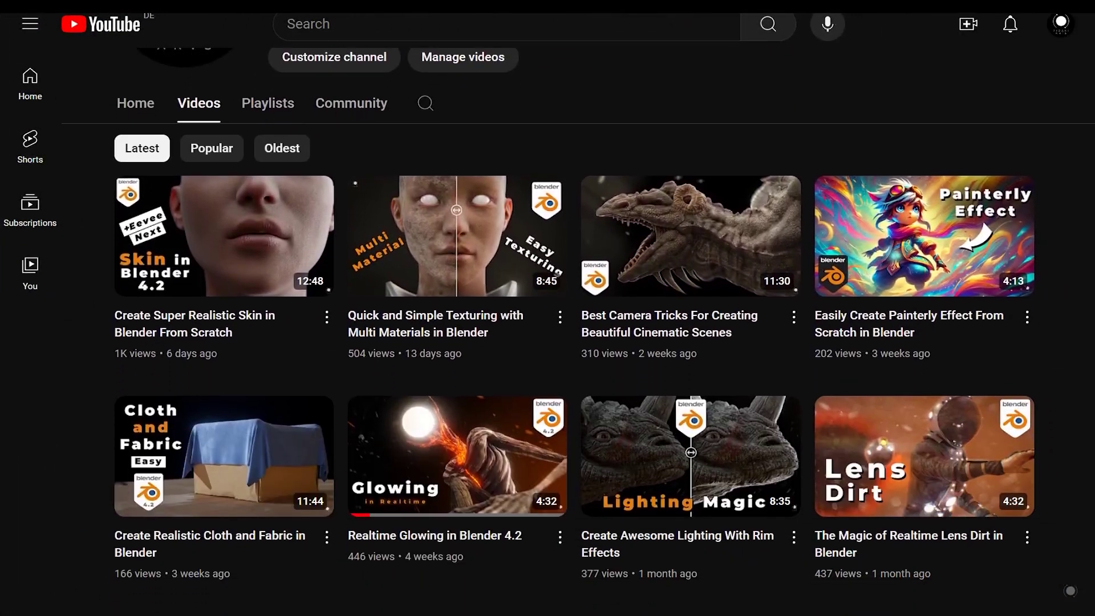
scroll(1070, 590, down, 9)
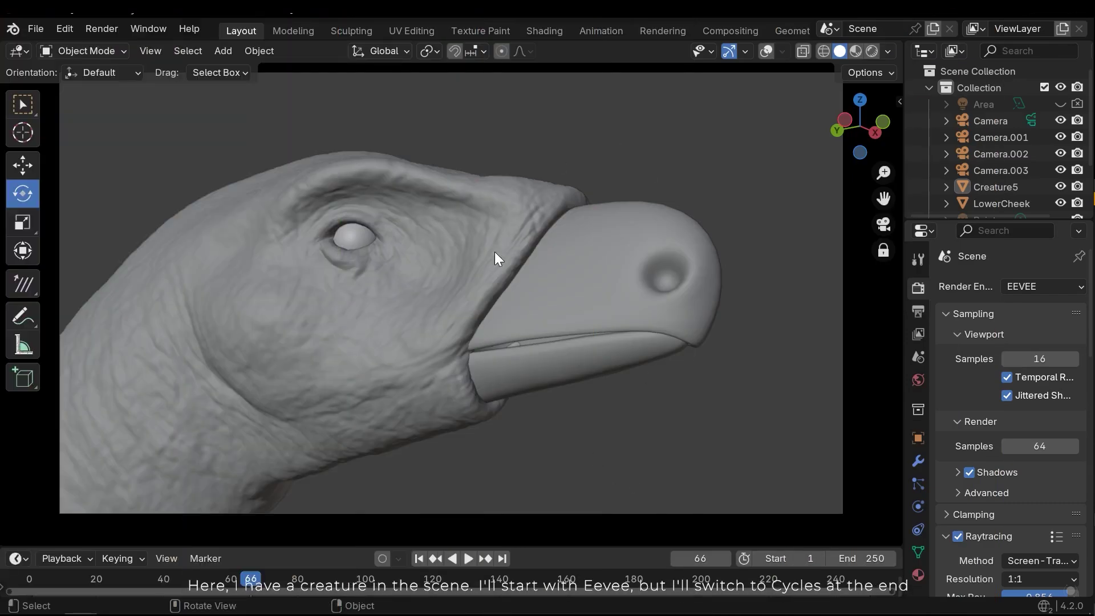
Switch the 3D viewport to Rendered shading and leave no object selected
key(z)
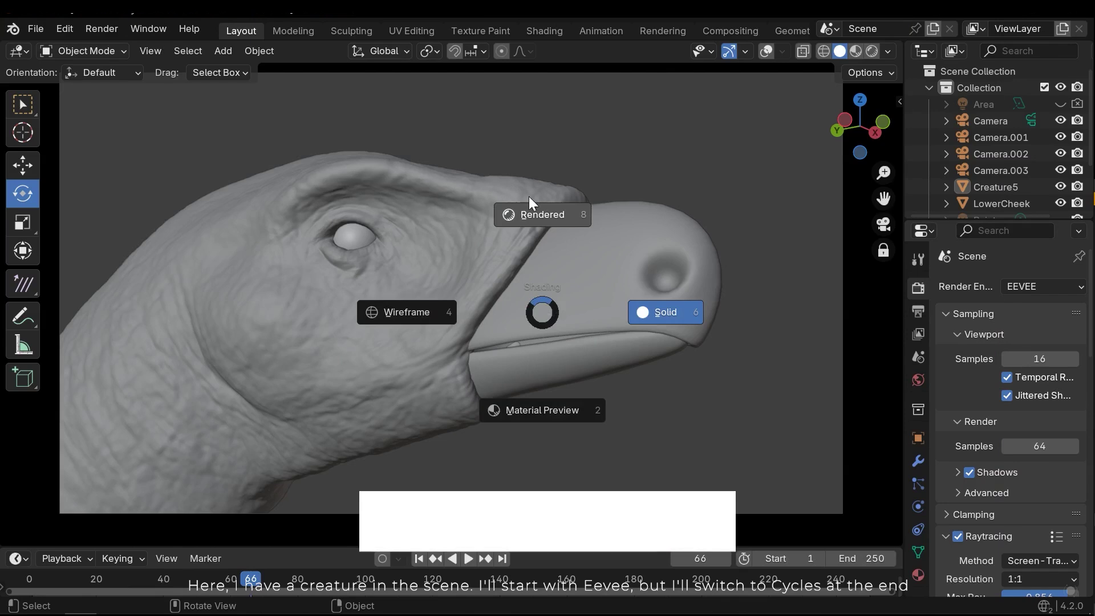
click(532, 212)
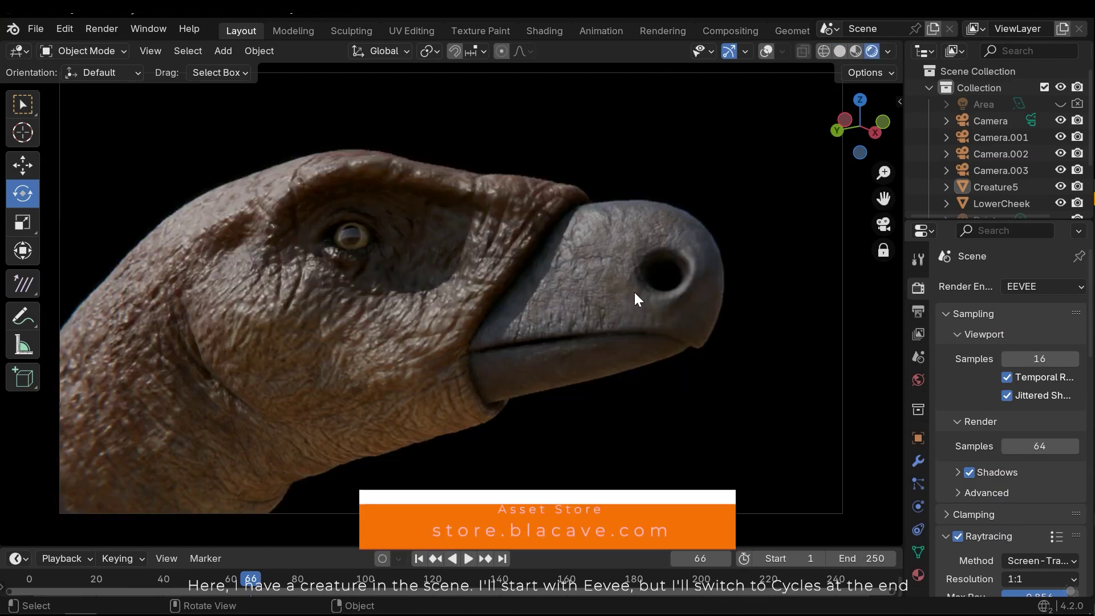
click(1015, 286)
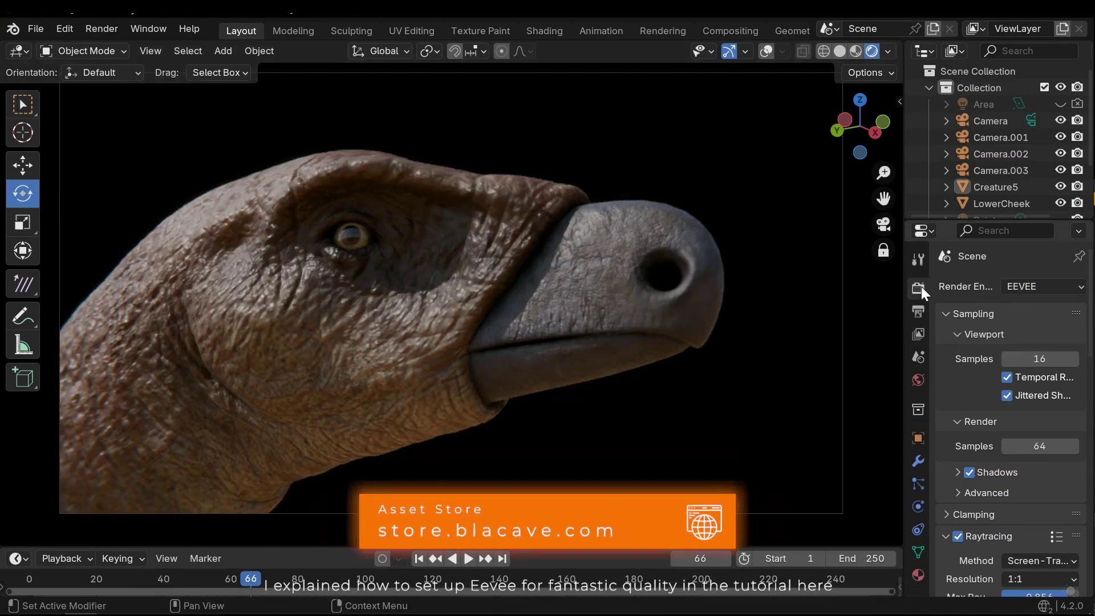
click(652, 350)
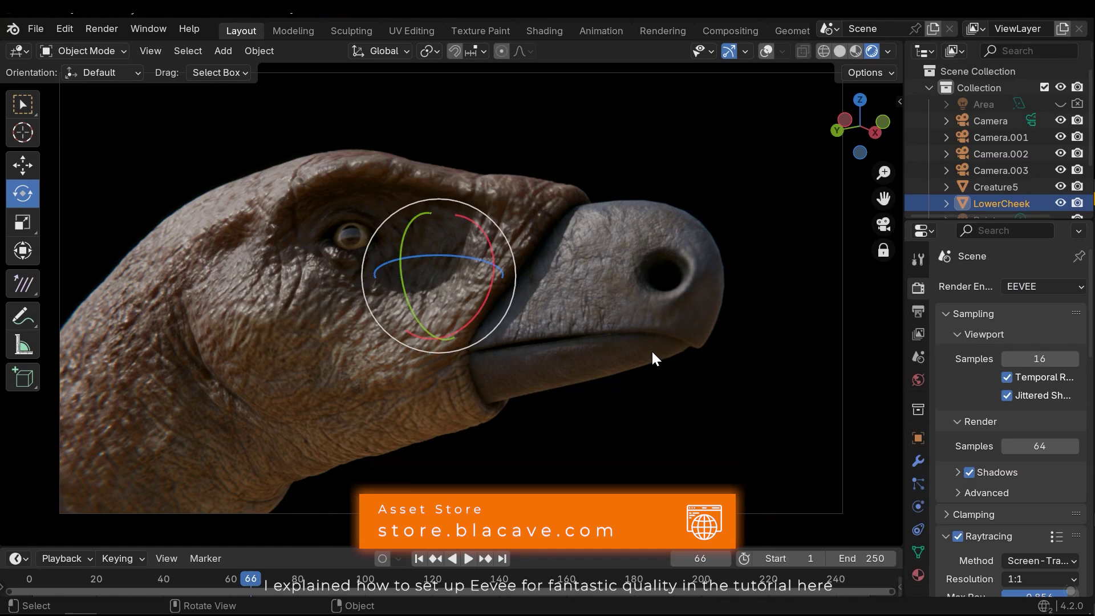
click(586, 431)
Enlarge the timeline area, turn it into a Shader Editor, and select the Creature5 body to show its BodyMat nodes
middle_drag(587, 436, 390, 361)
scroll(357, 309, up, 4)
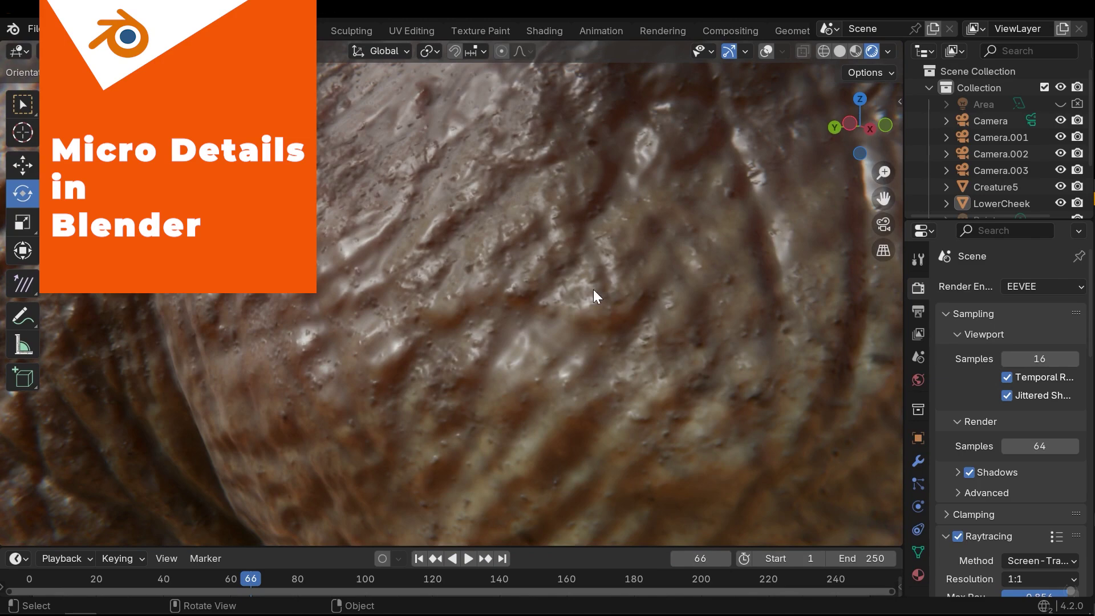
ctrl+middle_drag(543, 336, 507, 331)
scroll(460, 320, down, 10)
scroll(443, 296, up, 5)
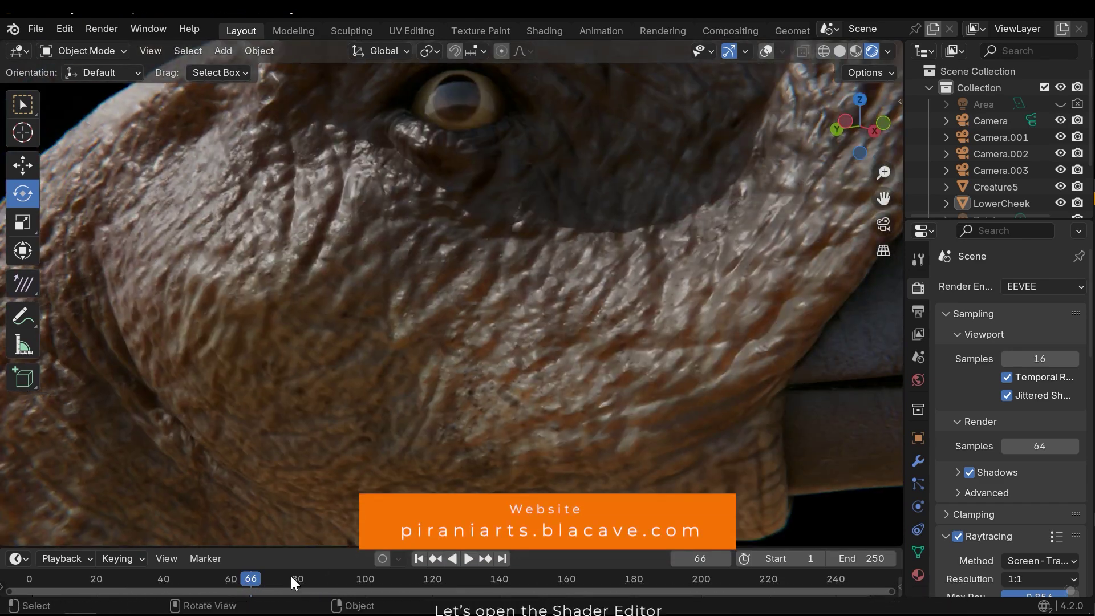
drag(305, 402, 306, 368)
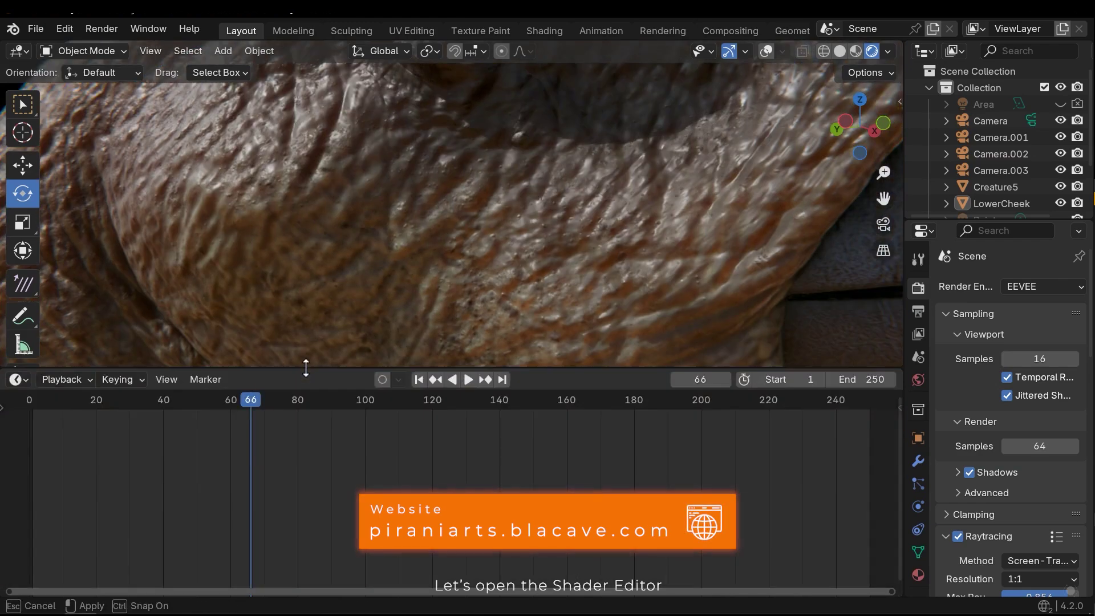
click(24, 385)
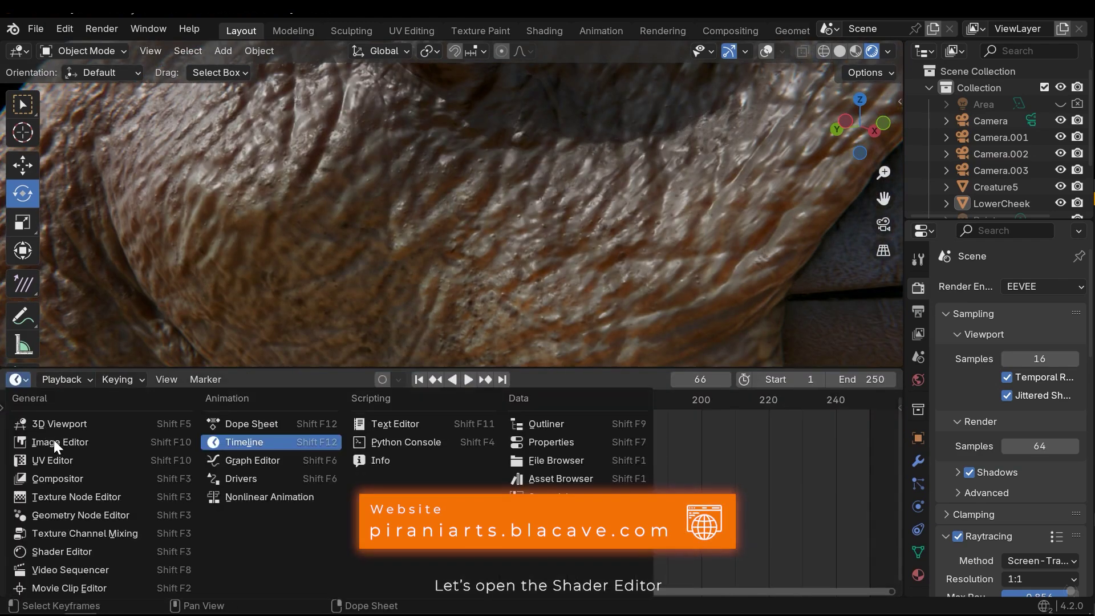
click(76, 553)
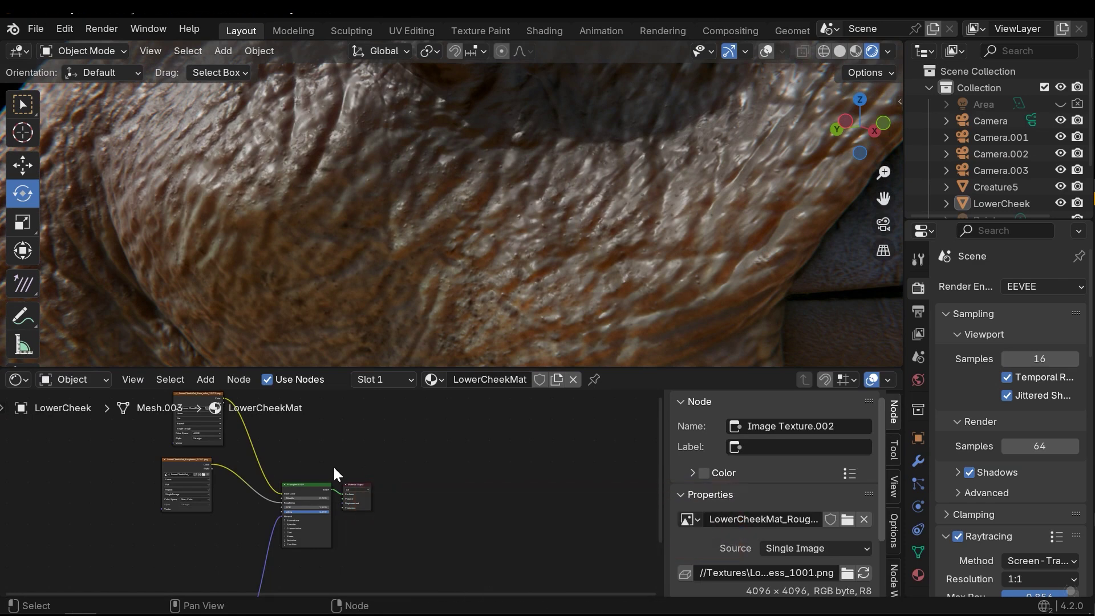
click(536, 272)
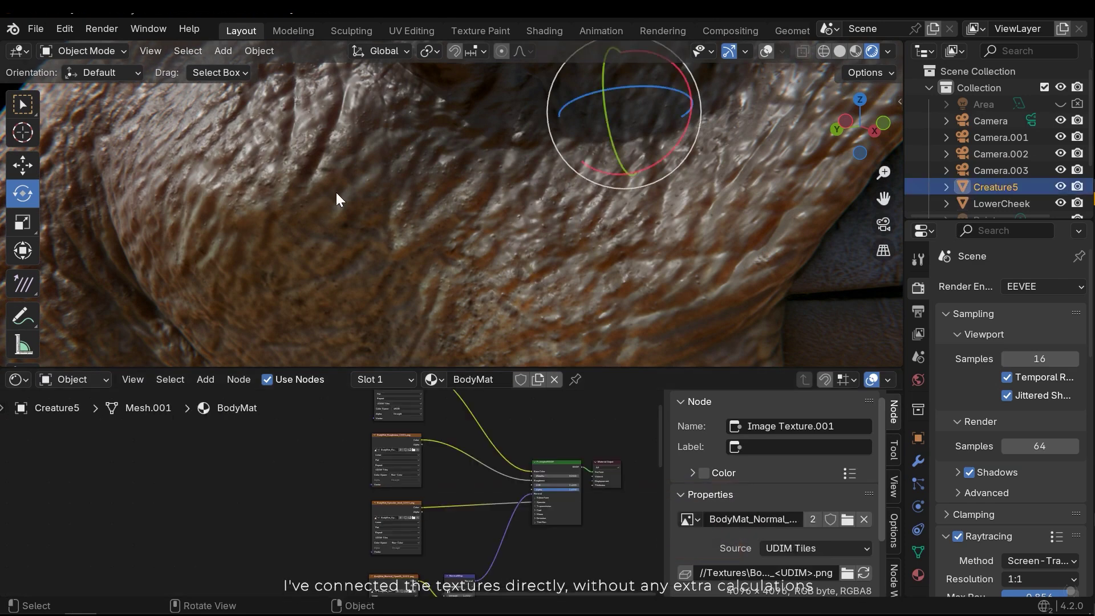
Examine how the base color, roughness, specular and normal image textures connect to the Principled BSDF in BodyMat
middle_drag(466, 480, 412, 547)
scroll(342, 484, up, 8)
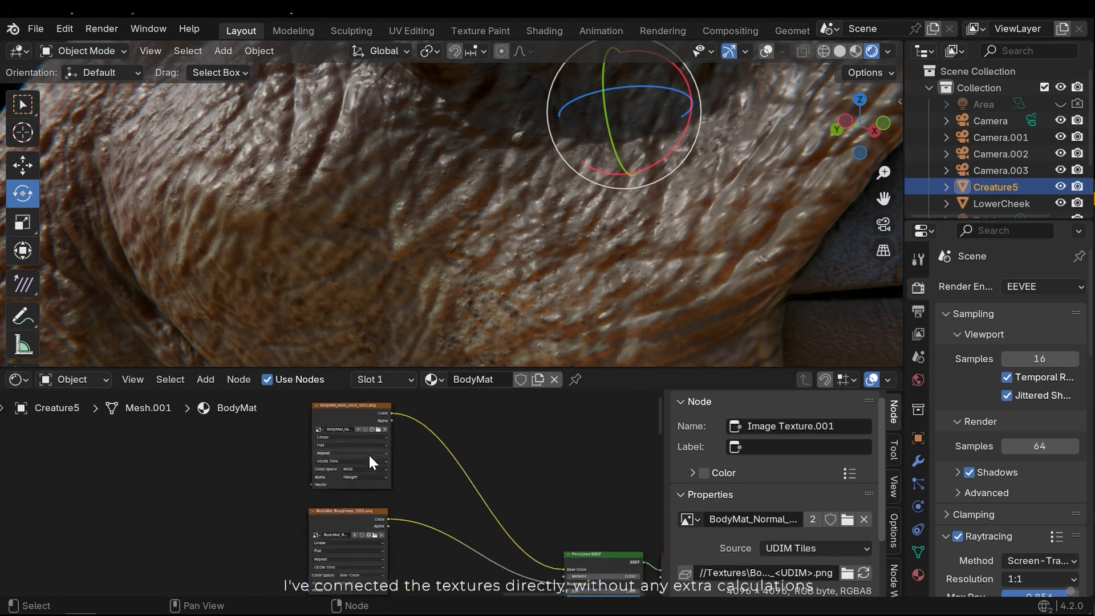
middle_drag(369, 455, 392, 544)
scroll(393, 550, up, 2)
scroll(401, 453, down, 2)
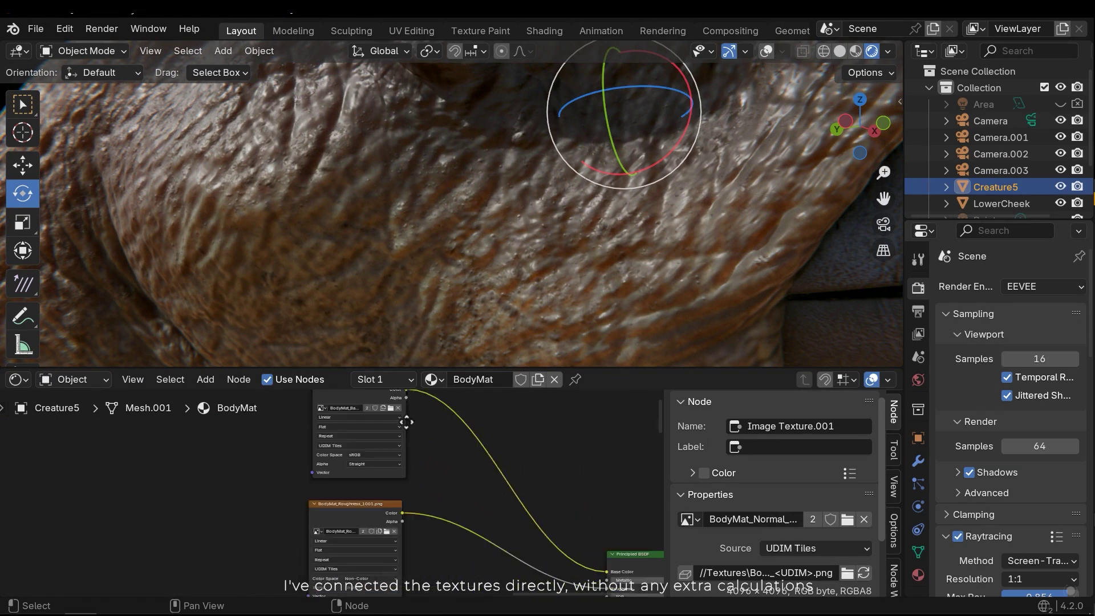
scroll(403, 421, up, 1)
middle_drag(434, 492, 339, 459)
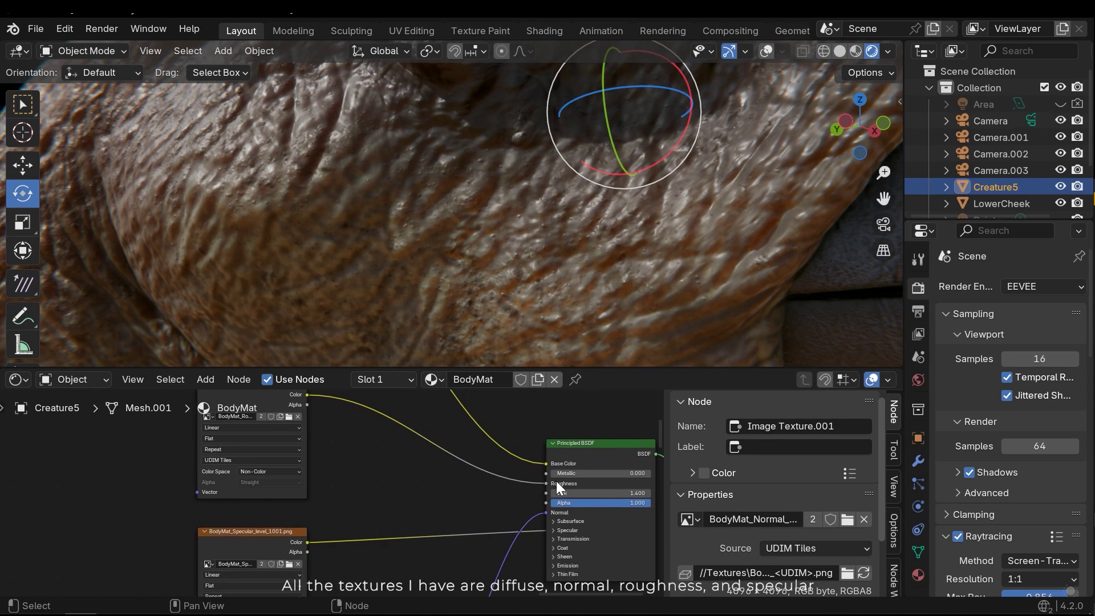
middle_drag(313, 560, 315, 469)
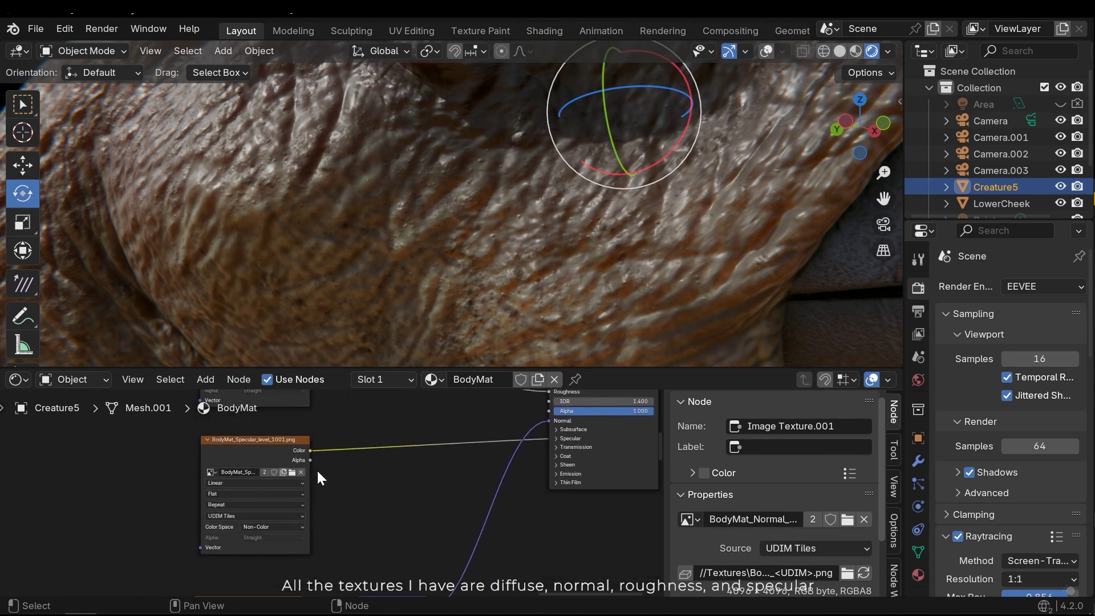
middle_drag(386, 553, 411, 411)
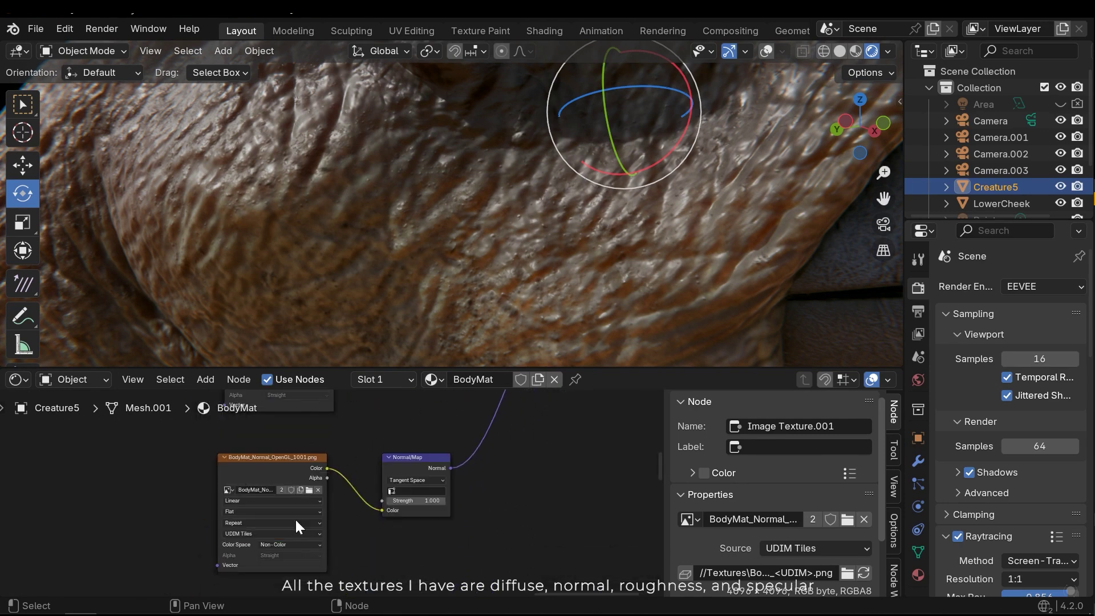
middle_drag(540, 421, 464, 539)
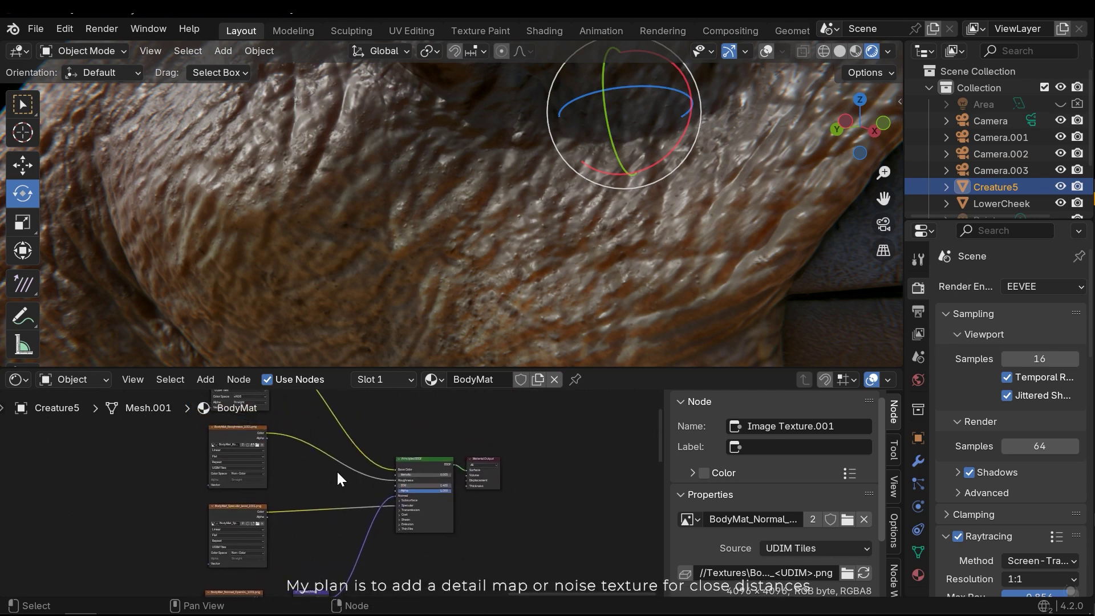
middle_drag(325, 456, 391, 500)
scroll(387, 499, up, 1)
scroll(513, 415, down, 6)
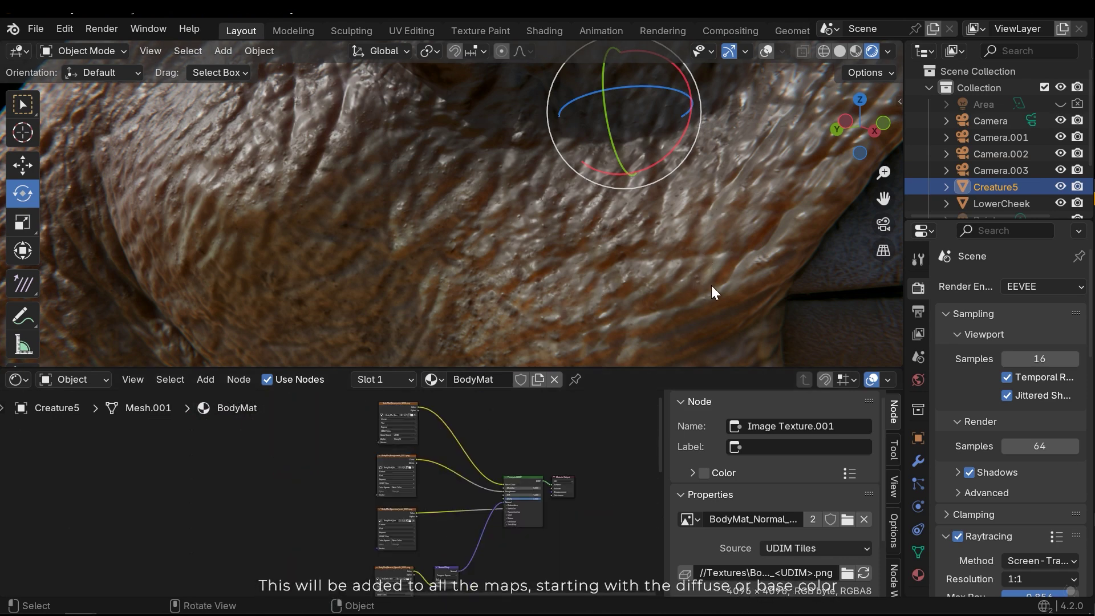
Add a Noise Texture node to BodyMat in the empty space before the image texture nodes
shift+middle_drag(689, 269, 637, 259)
scroll(423, 501, up, 3)
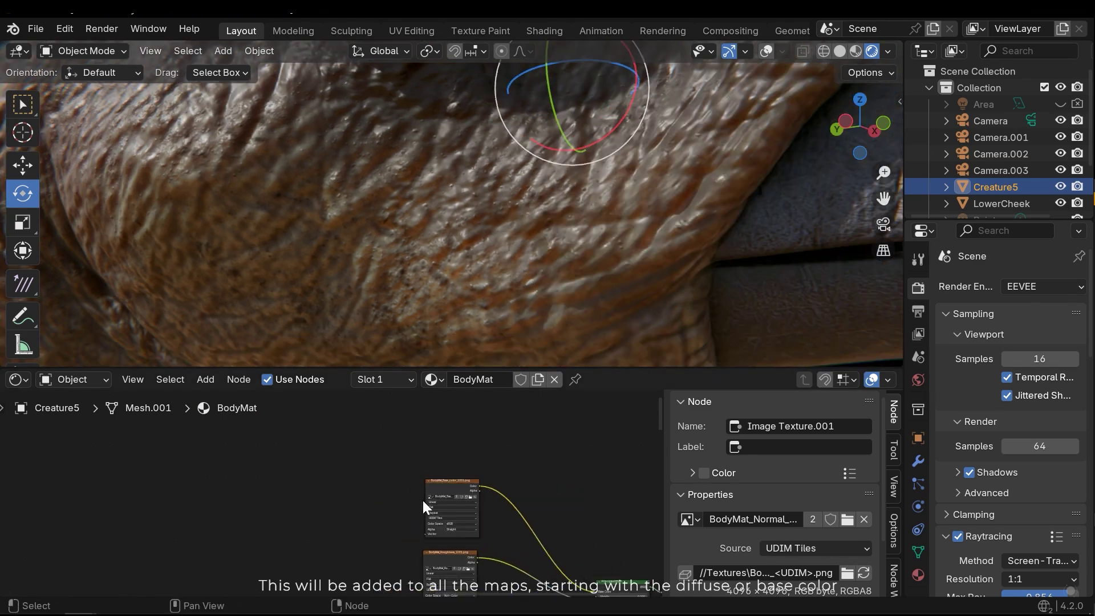
scroll(364, 491, up, 4)
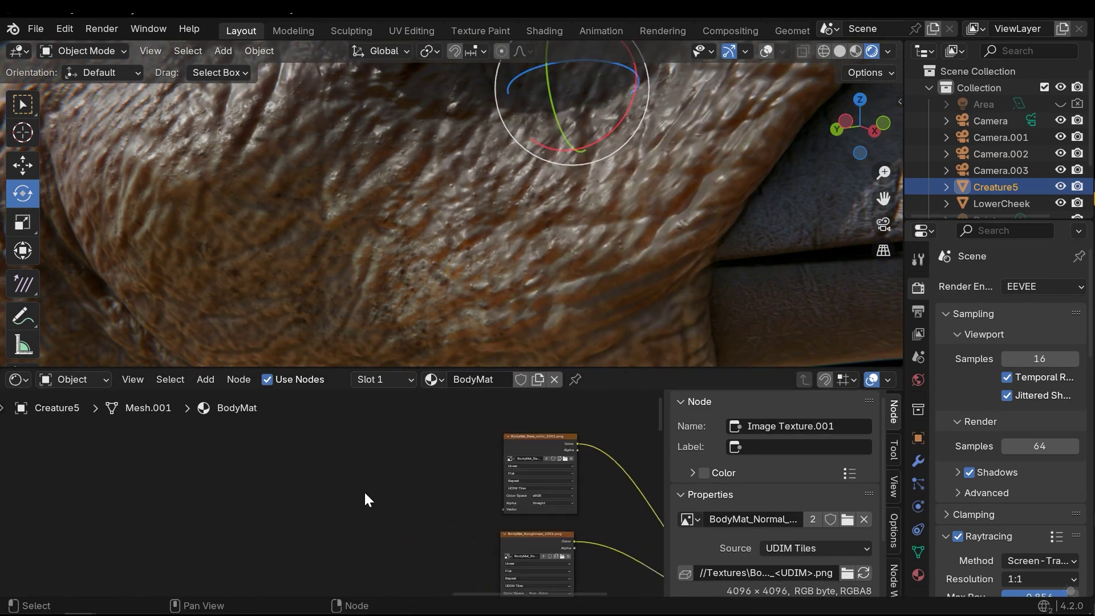
key(shift+a)
text(noise)
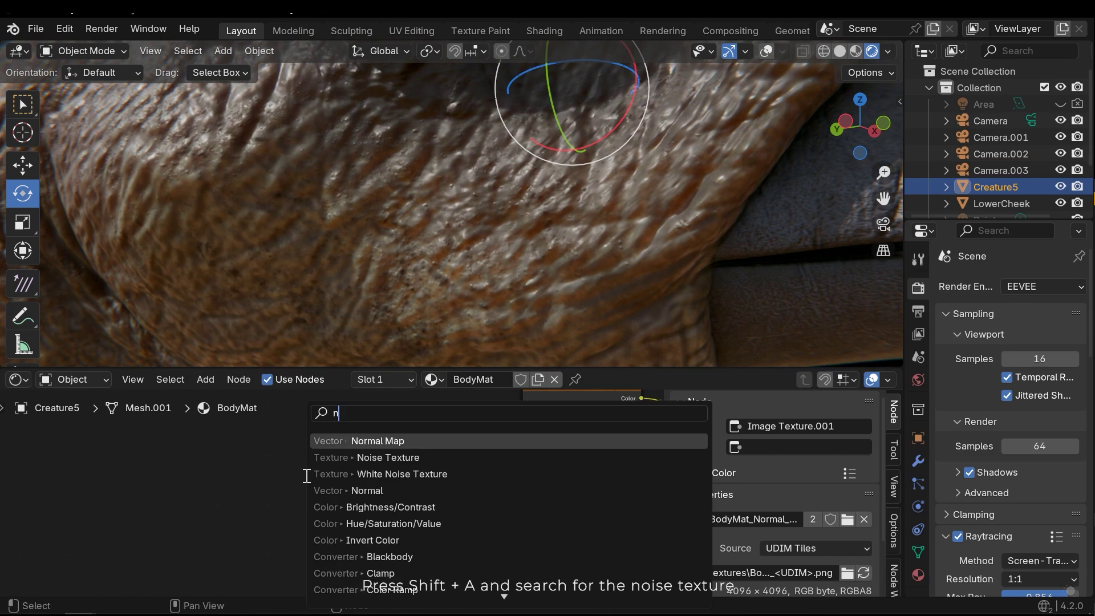
key(Return)
scroll(359, 462, down, 4)
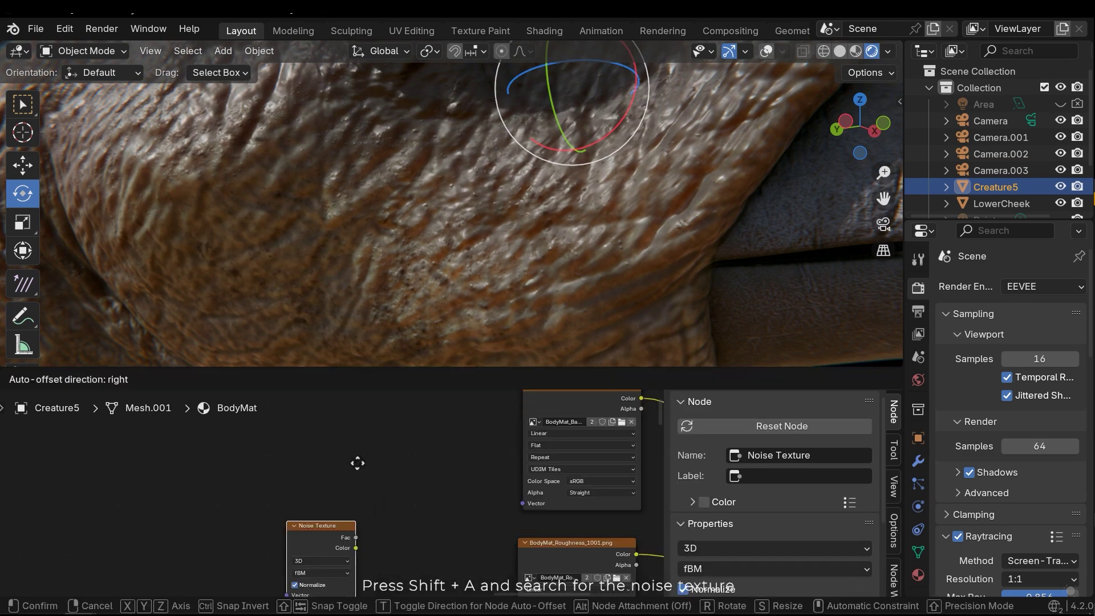
click(384, 460)
key(g)
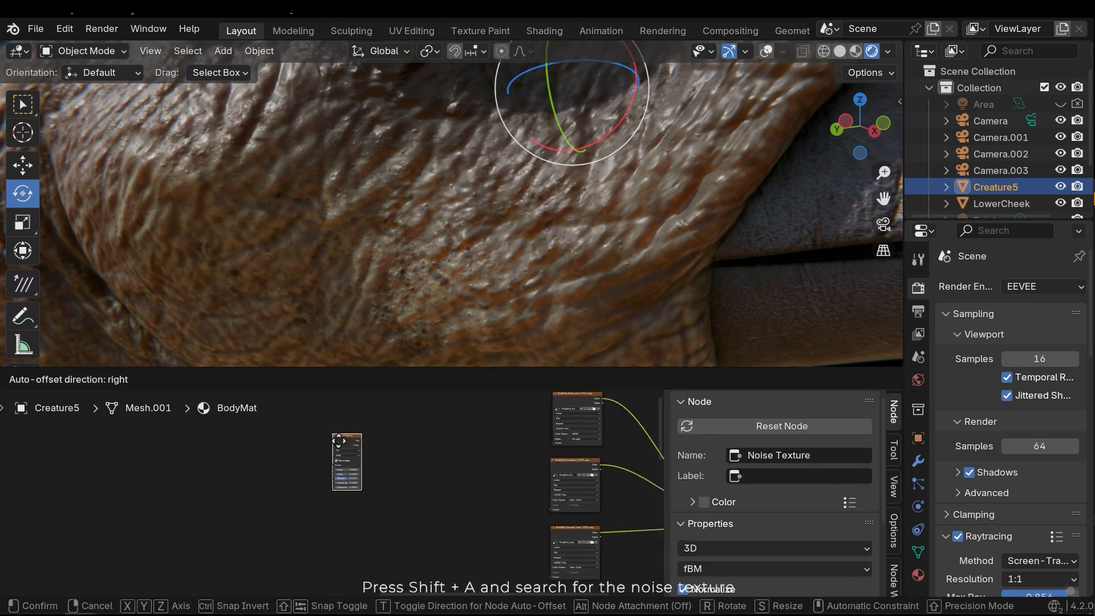
click(324, 444)
Preview the Noise Texture node's Fac output directly on the creature's body
scroll(323, 443, up, 6)
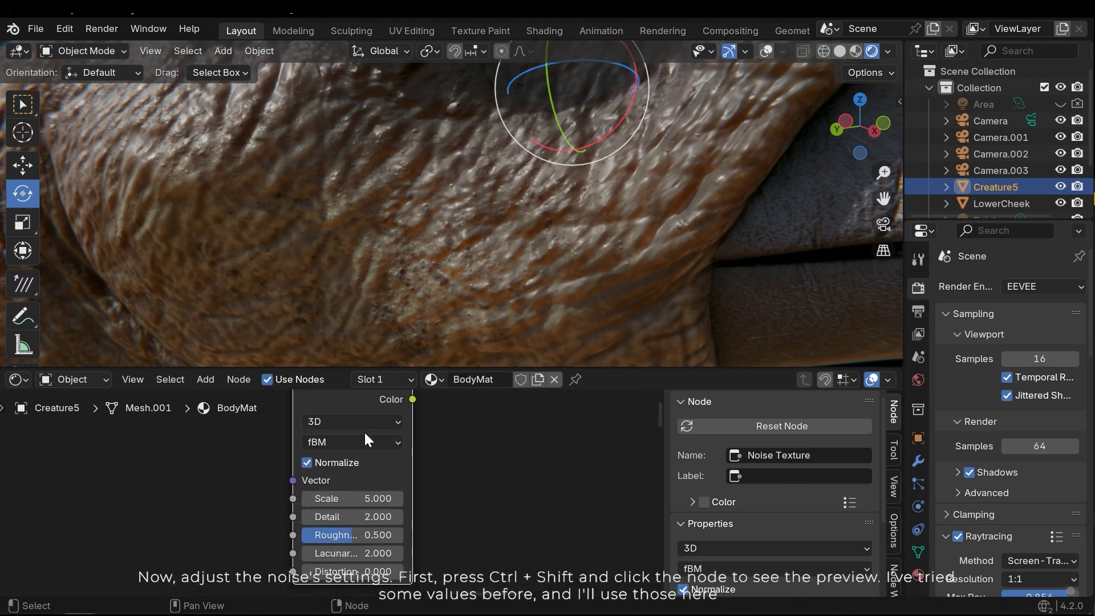
middle_drag(357, 407, 337, 420)
ctrl+shift+click(337, 420)
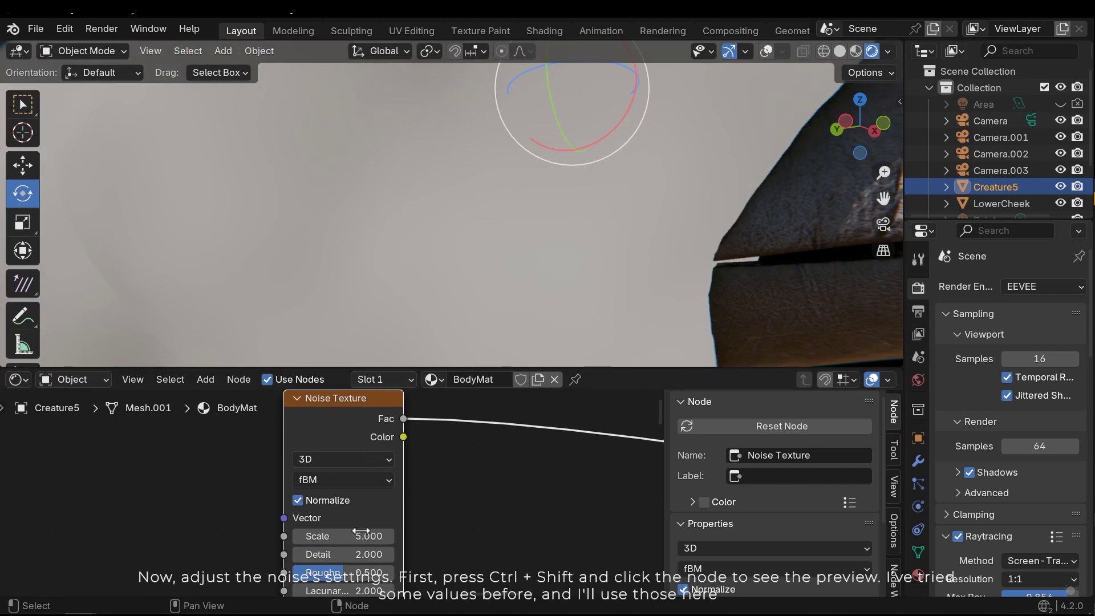
Set the Noise Texture's scale to 600 and its noise type to Ridged Multifractal
click(337, 537)
text(5)
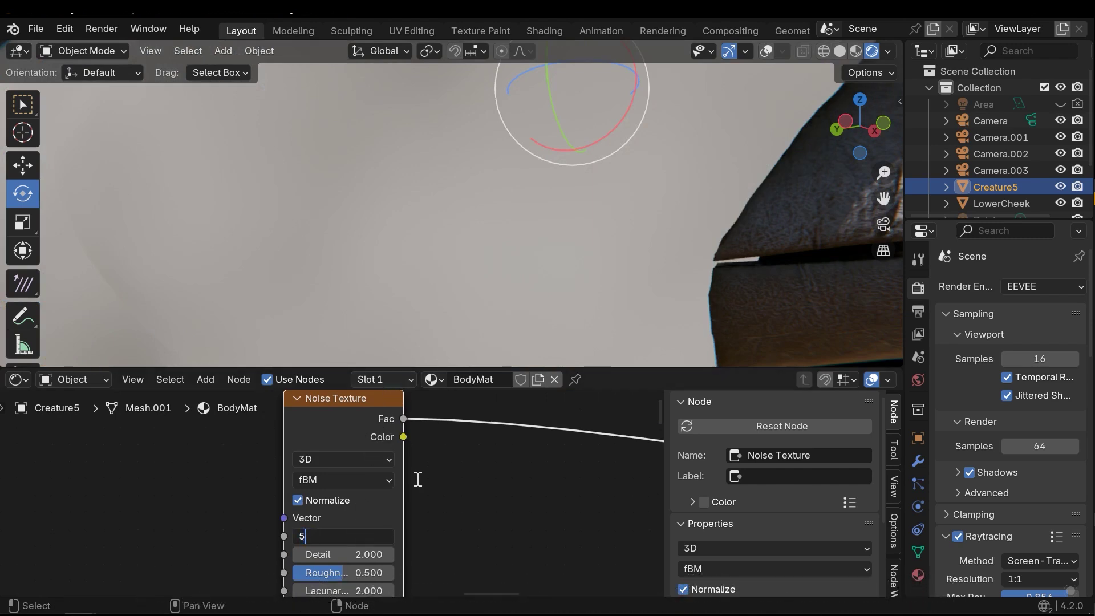
text(00)
key(Return)
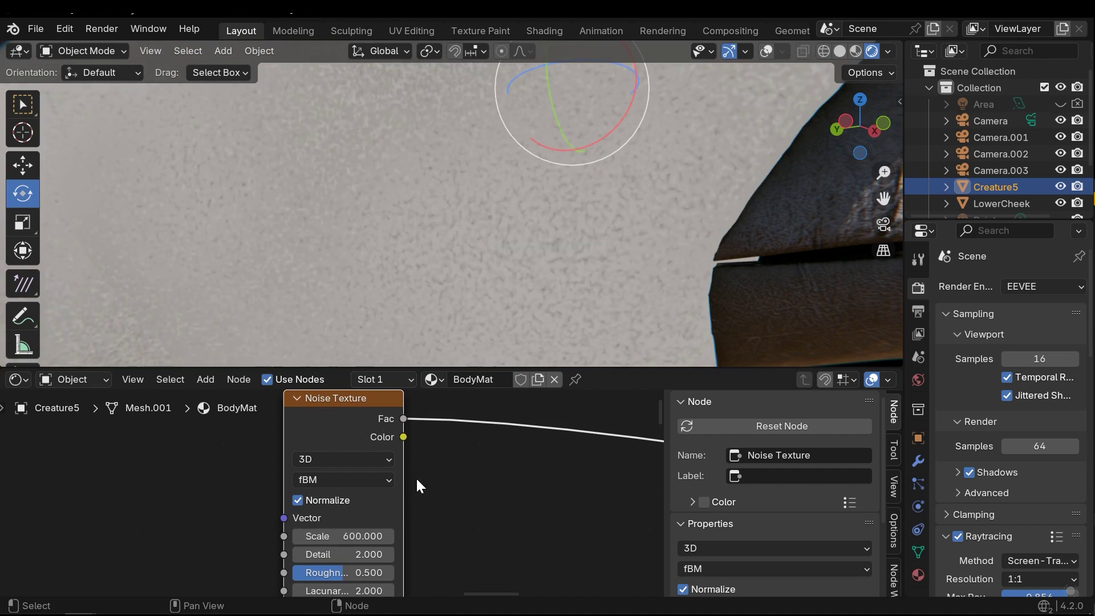
middle_drag(401, 229, 318, 512)
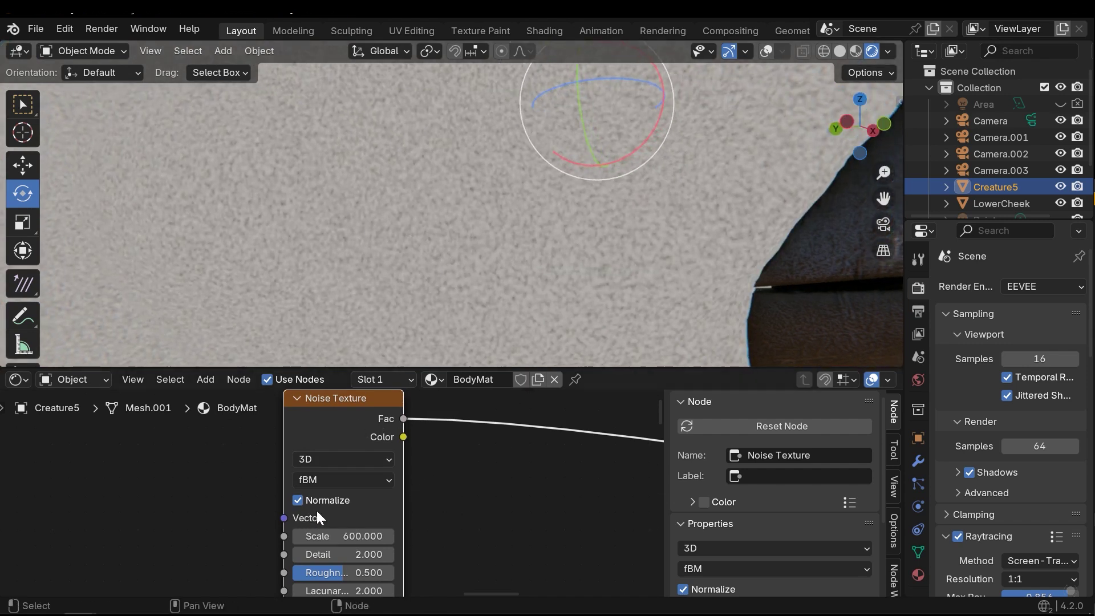
click(343, 479)
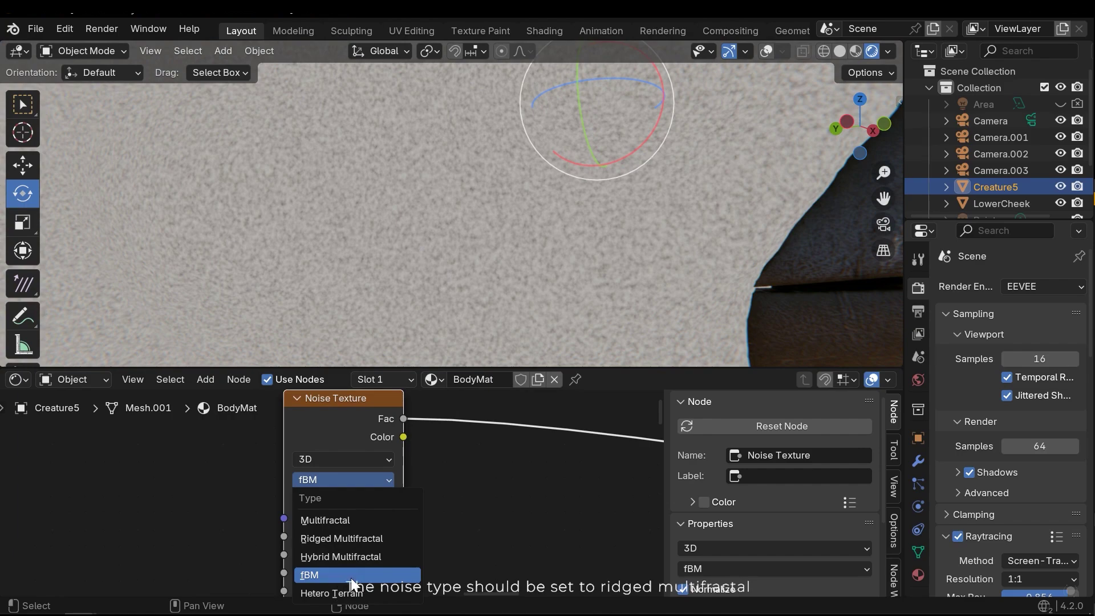
click(365, 538)
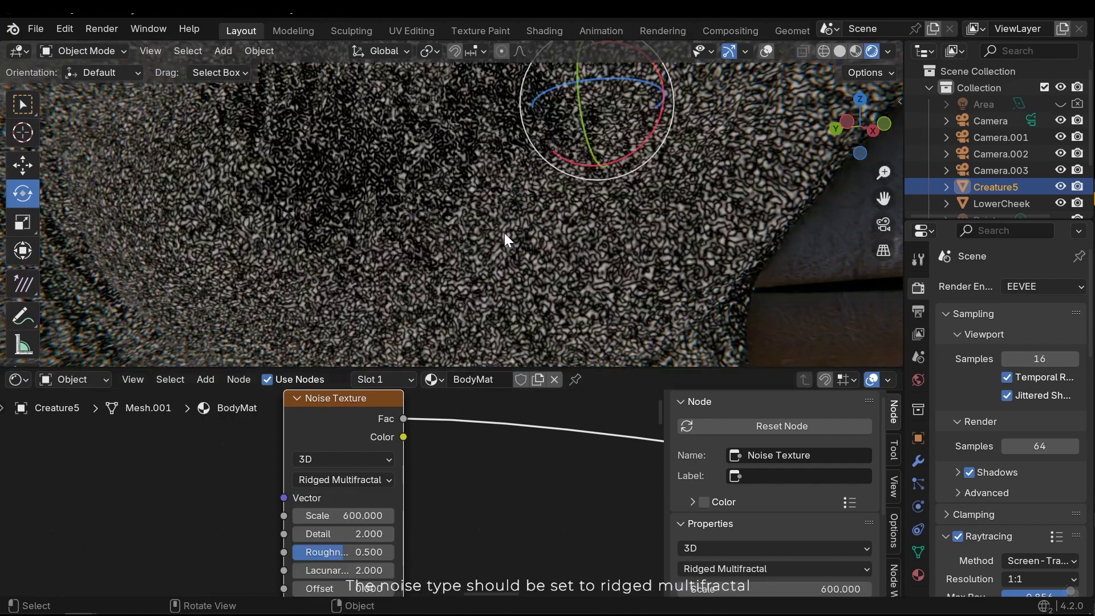
Set the Noise Texture's detail to 15
mouse_move(458, 218)
ctrl+middle_down()
mouse_move(463, 184)
mouse_move(470, 217)
ctrl+middle_up()
middle_drag(357, 535, 385, 495)
click(375, 495)
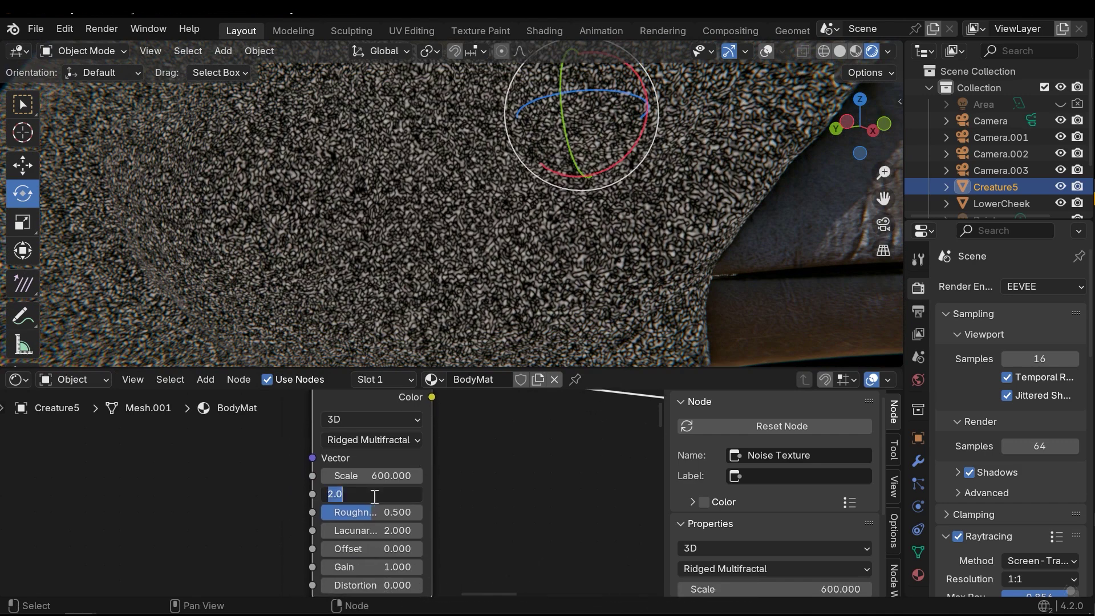
key(Return)
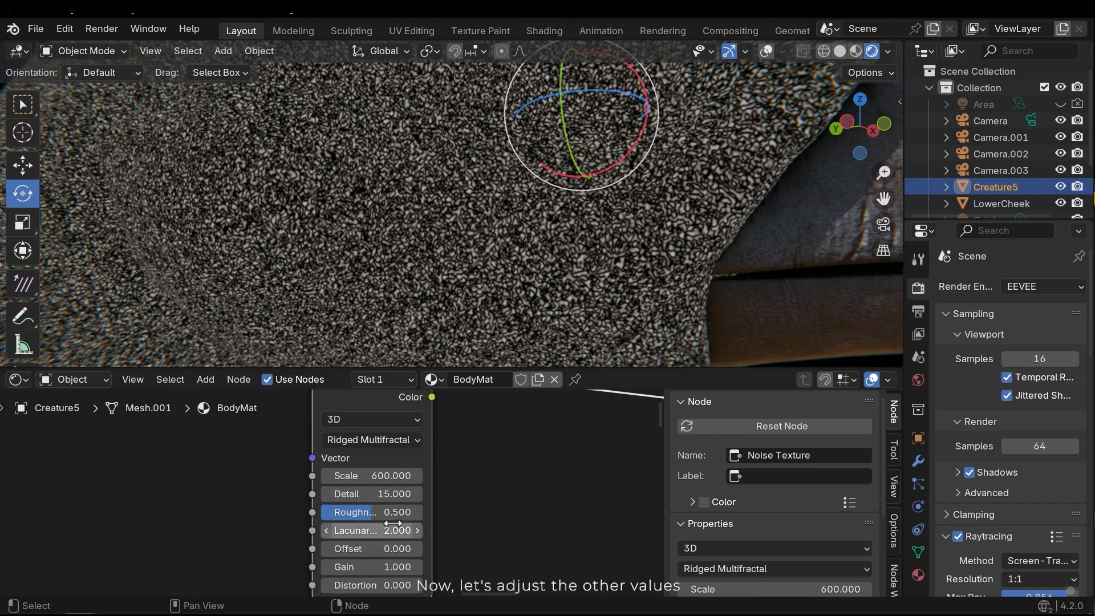
Set the Noise Texture's lacunarity to 3.3 and its offset to 0.7
middle_drag(463, 528, 454, 490)
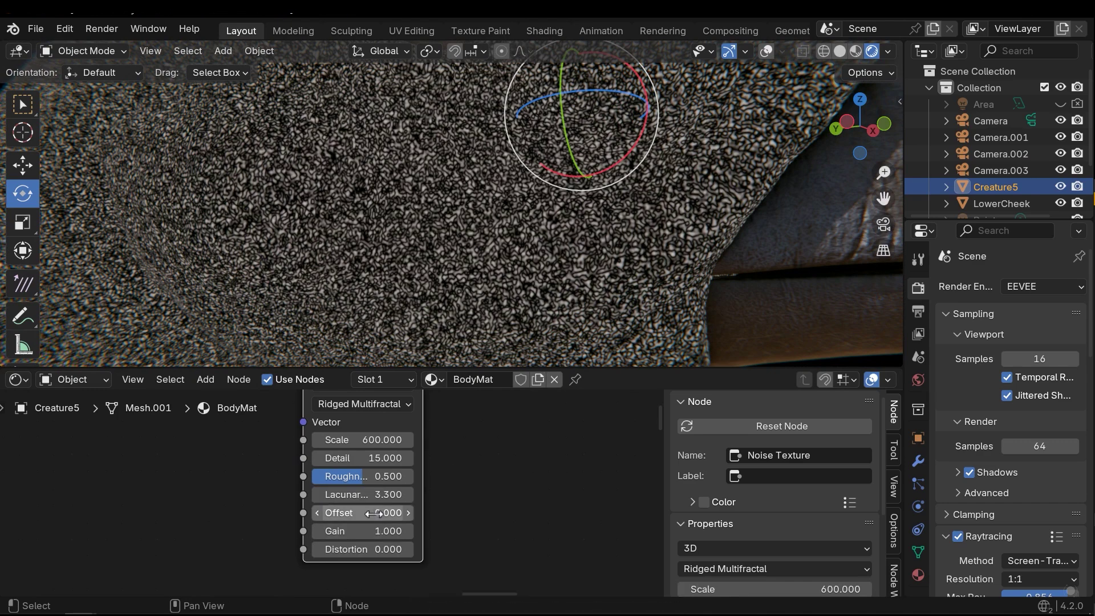
mouse_move(388, 513)
mouse_down()
mouse_move(462, 513)
mouse_move(381, 514)
mouse_up()
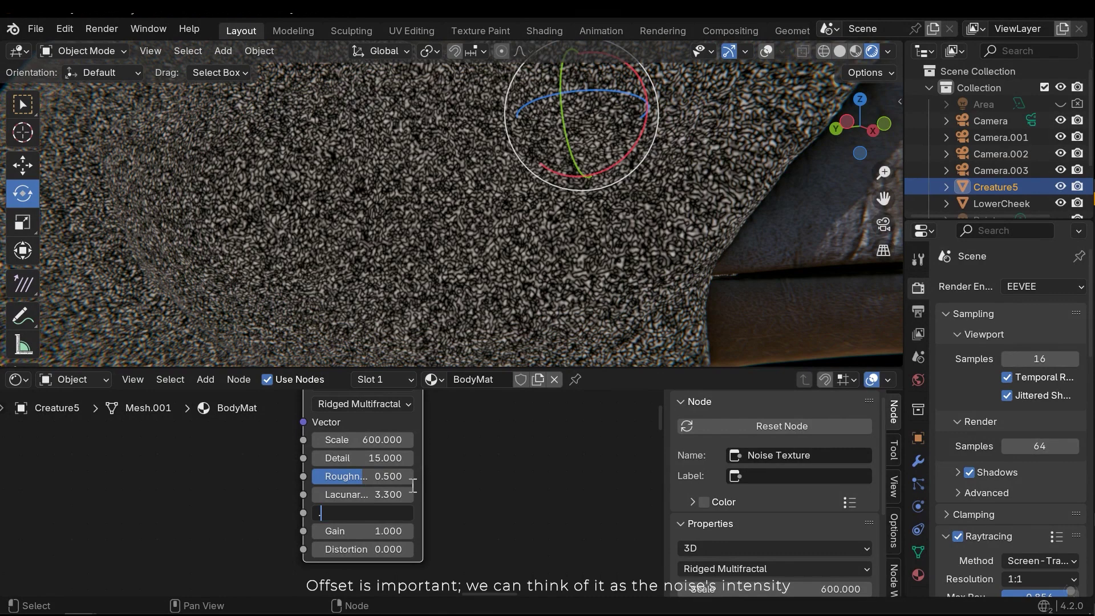
text(0.7)
key(Return)
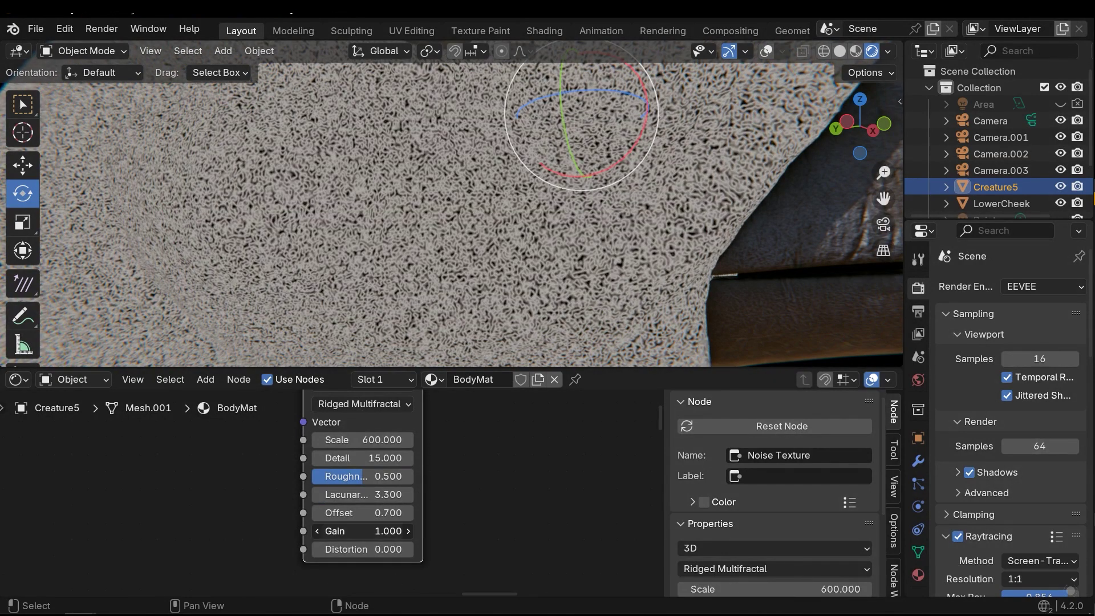
Raise the Noise Texture's gain to about 607.8, leaving the distortion at 0
drag(388, 531, 450, 531)
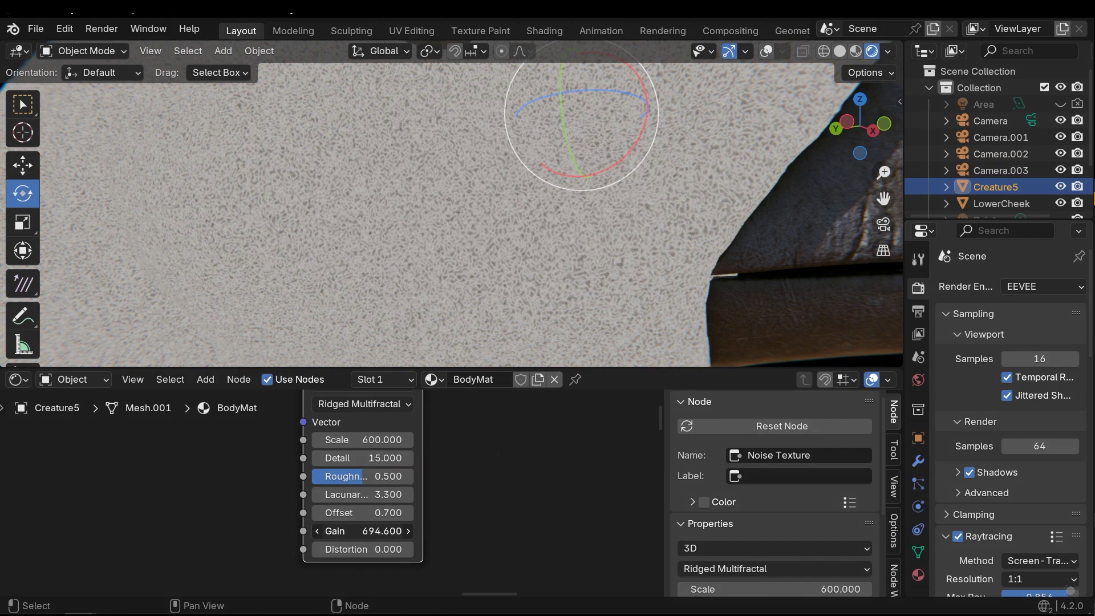
drag(376, 530, 393, 531)
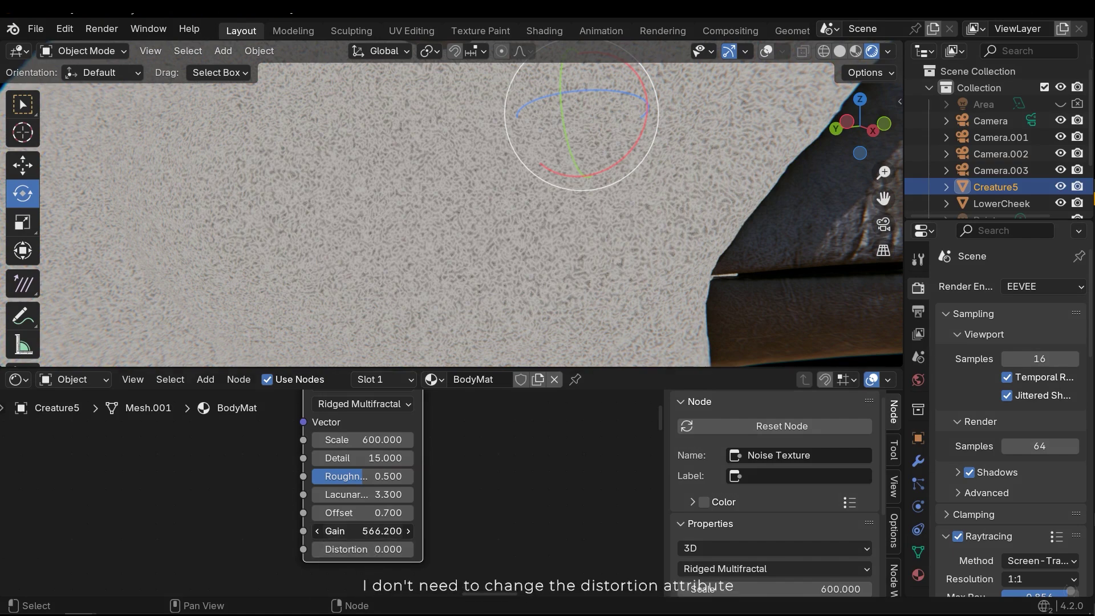
scroll(439, 478, down, 6)
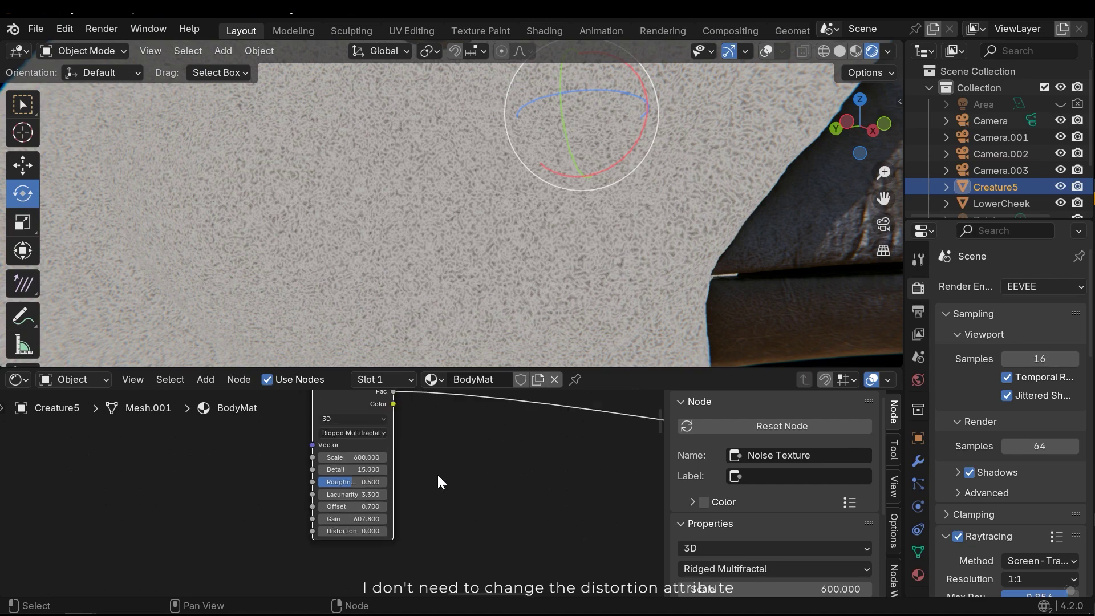
Examine the noise pattern on the creature's body at different viewing distances
middle_drag(437, 478, 251, 512)
scroll(303, 485, down, 10)
middle_drag(319, 501, 485, 458)
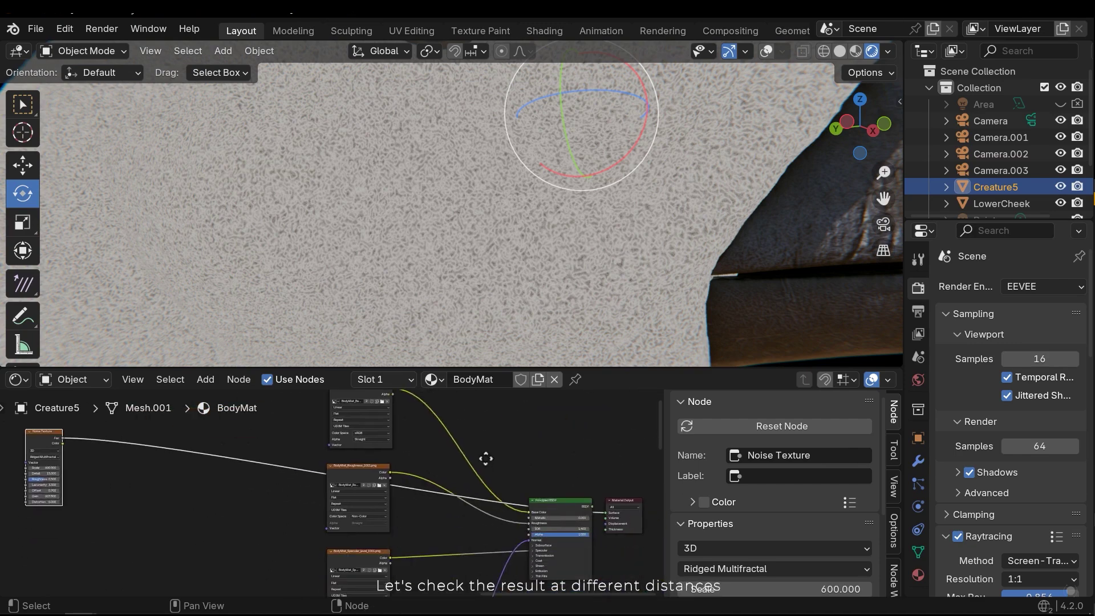
middle_drag(453, 229, 523, 142)
scroll(444, 229, up, 8)
scroll(446, 231, down, 6)
scroll(491, 501, down, 9)
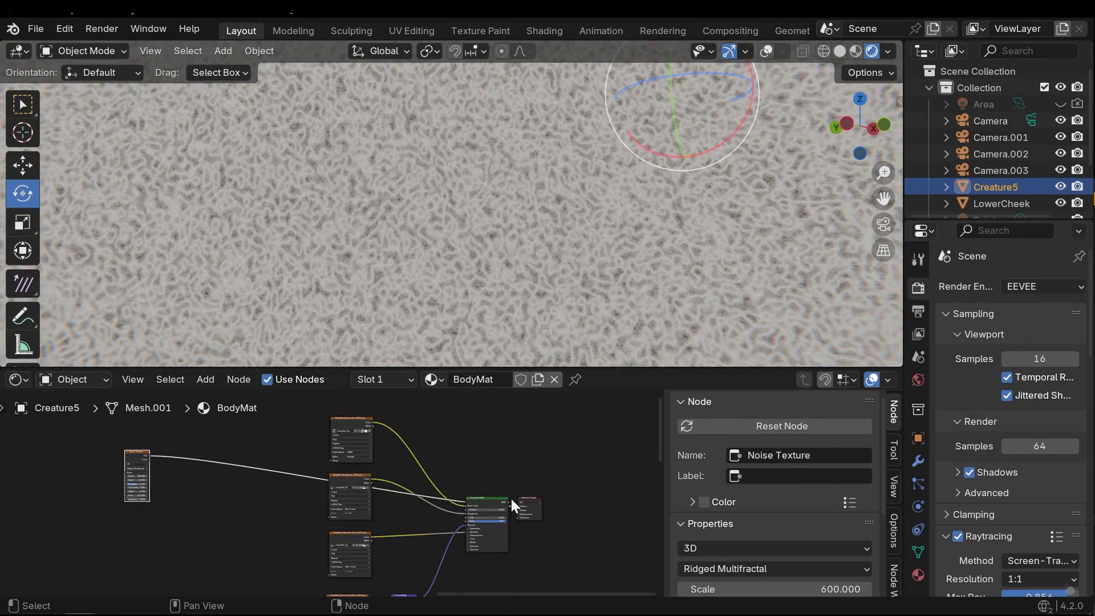
Switch the creature's preview back to the full Principled BSDF shader
middle_drag(511, 498, 481, 482)
scroll(484, 475, up, 8)
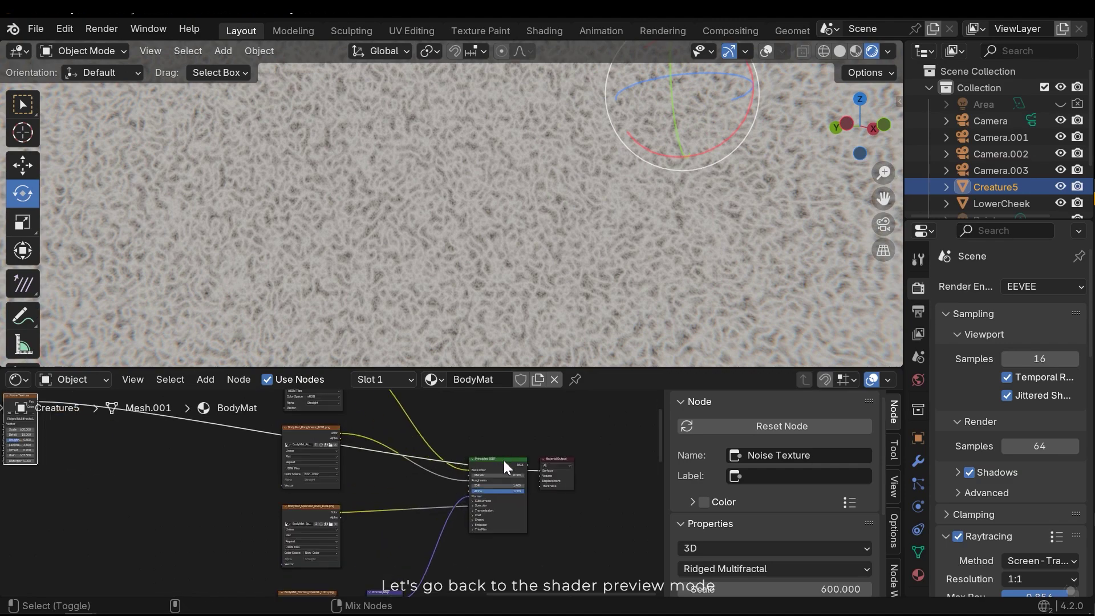
ctrl+shift+click(504, 460)
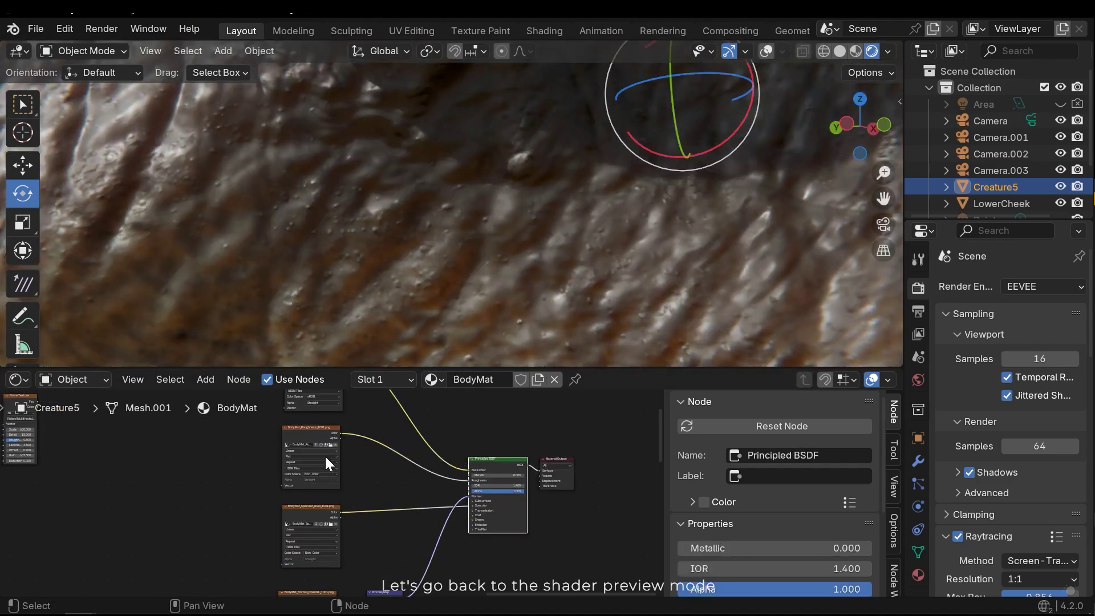
Add a Mix Color node in the free space beside the BodyMat_Base_color image texture node
middle_drag(325, 456, 453, 569)
middle_drag(475, 506, 312, 501)
scroll(415, 477, up, 4)
scroll(402, 476, up, 5)
middle_drag(304, 452, 319, 465)
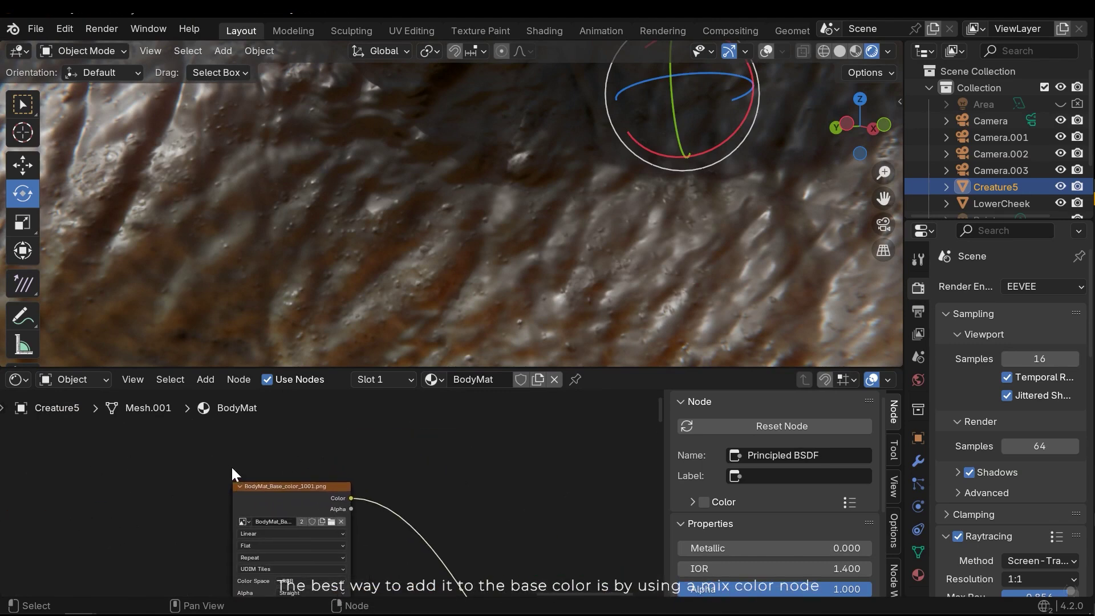
key(shift+a)
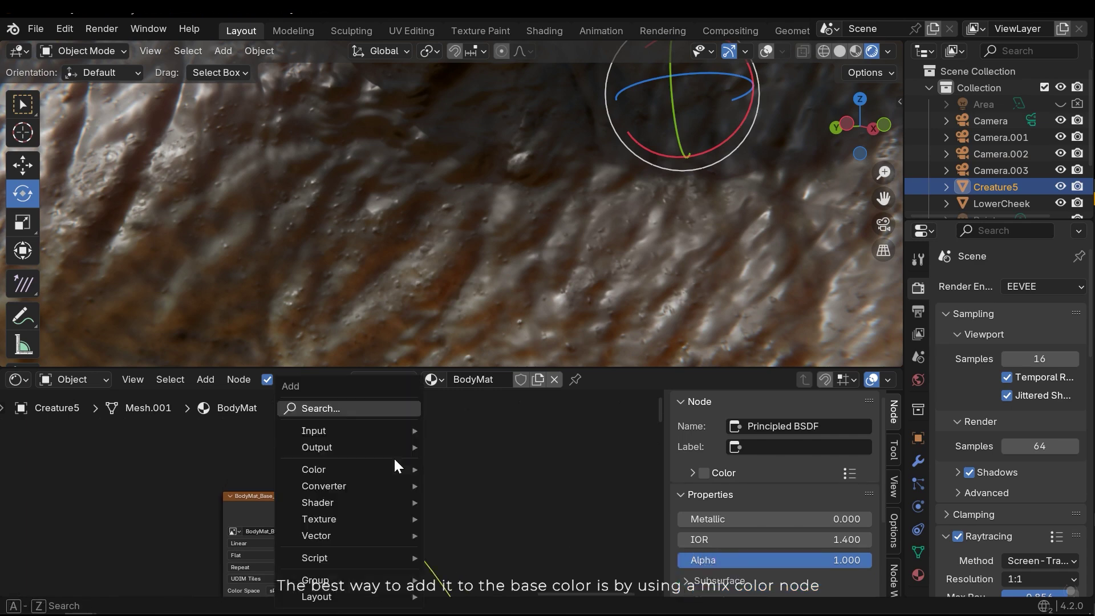
text(mix)
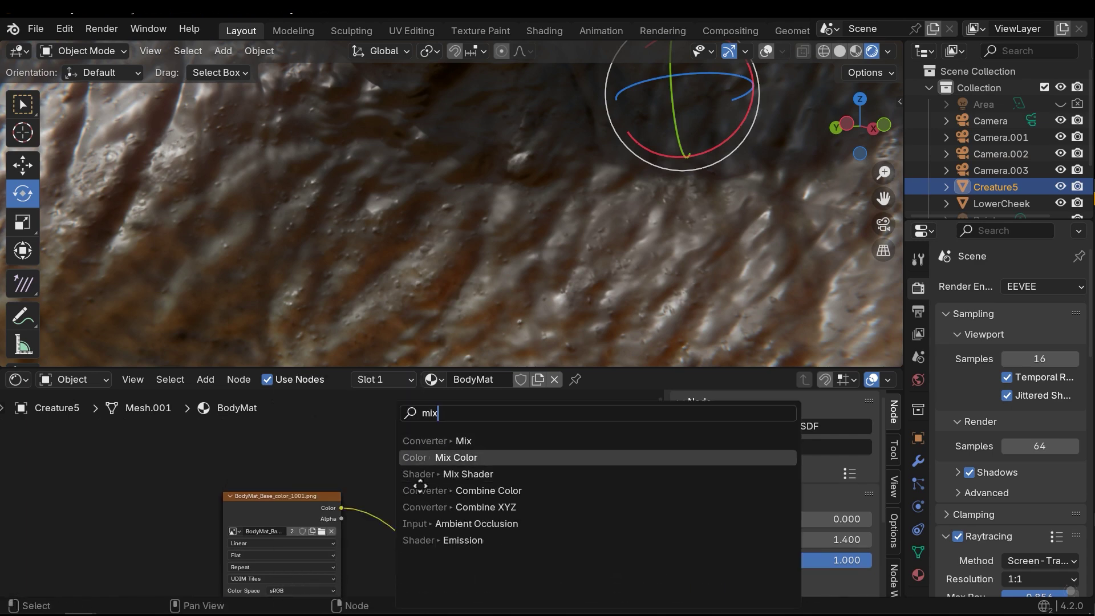
click(422, 458)
click(447, 436)
middle_drag(386, 482, 390, 442)
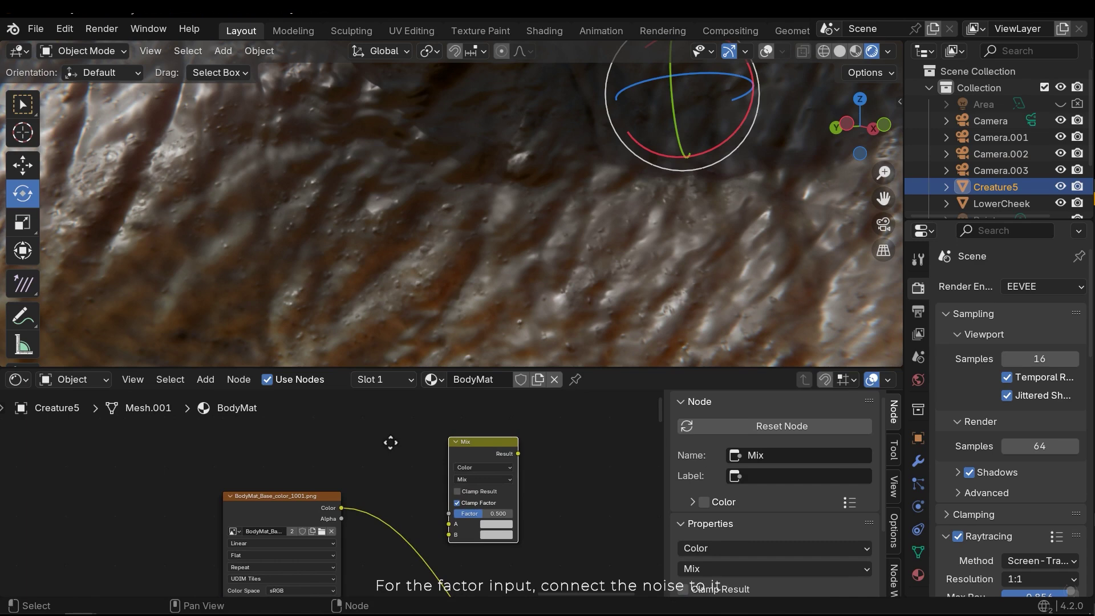
Connect the Noise Texture's Fac output to the Mix node's Factor input
scroll(354, 510, down, 3)
middle_drag(208, 526, 139, 500)
scroll(139, 501, up, 2)
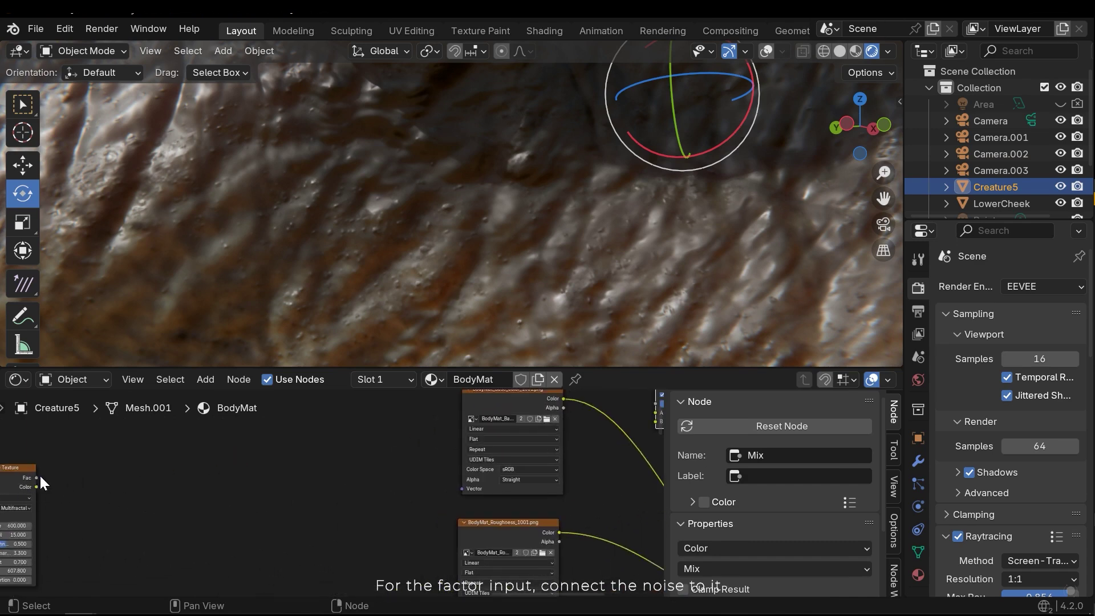
drag(38, 476, 280, 491)
scroll(279, 490, up, 1)
middle_drag(45, 491, 286, 497)
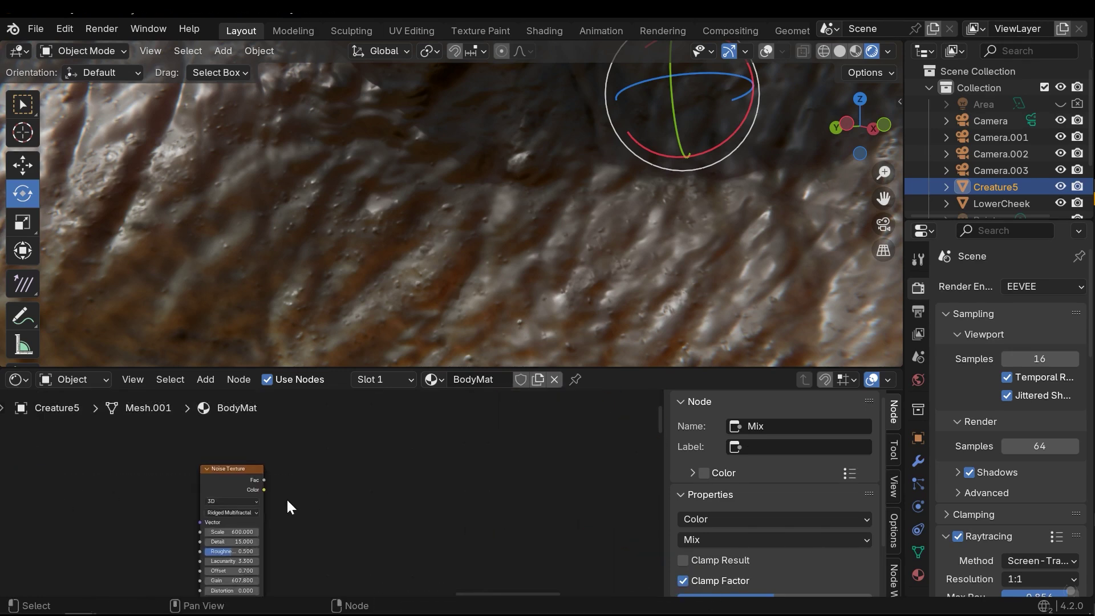
scroll(286, 498, up, 2)
drag(240, 475, 525, 522)
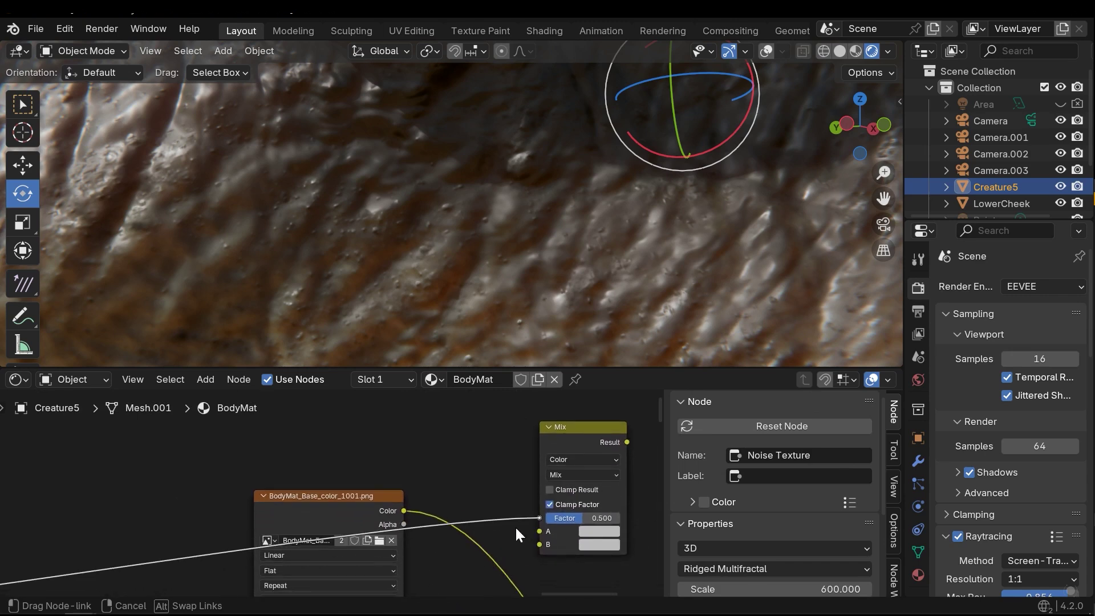
drag(515, 534, 518, 528)
middle_drag(390, 497, 365, 466)
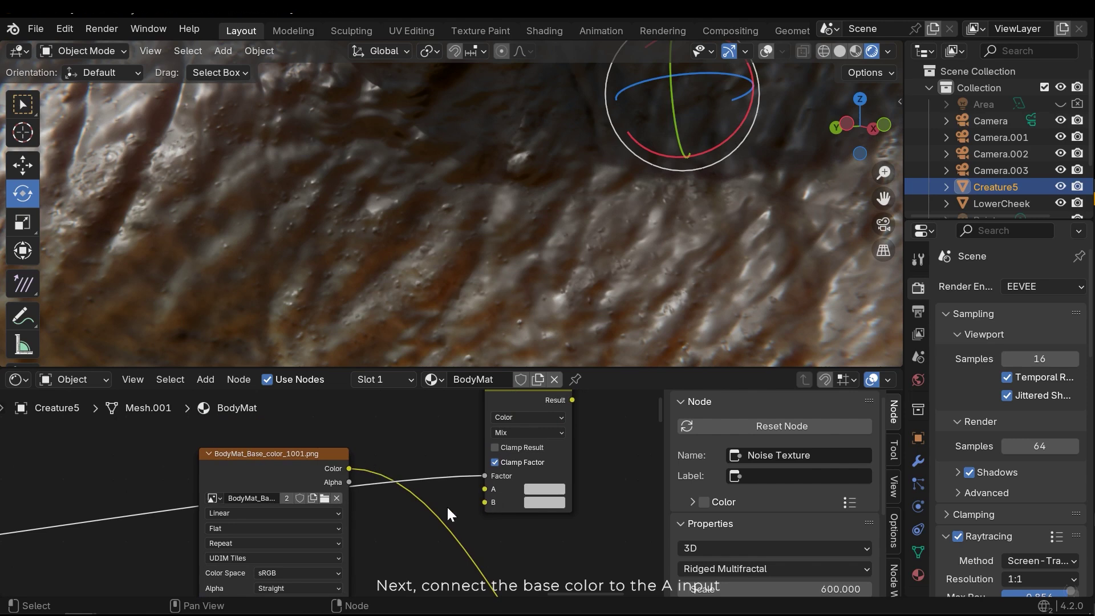
Route the base color texture through the Mix node's A input and connect its Result to the Principled BSDF's Base Color
drag(351, 470, 478, 489)
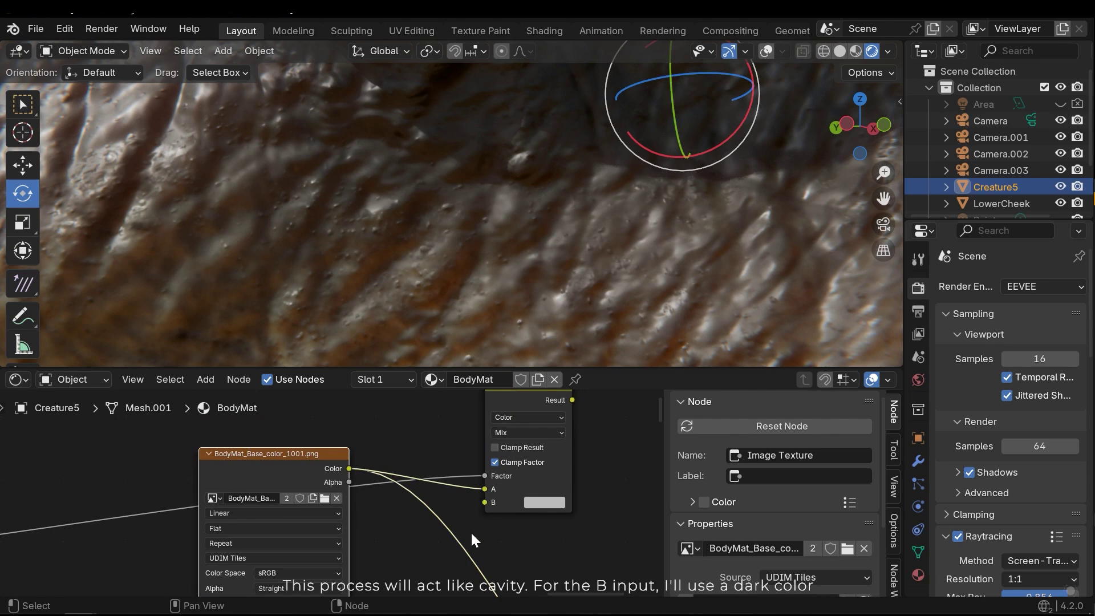
middle_drag(420, 439, 393, 485)
scroll(417, 460, down, 6)
scroll(360, 463, up, 4)
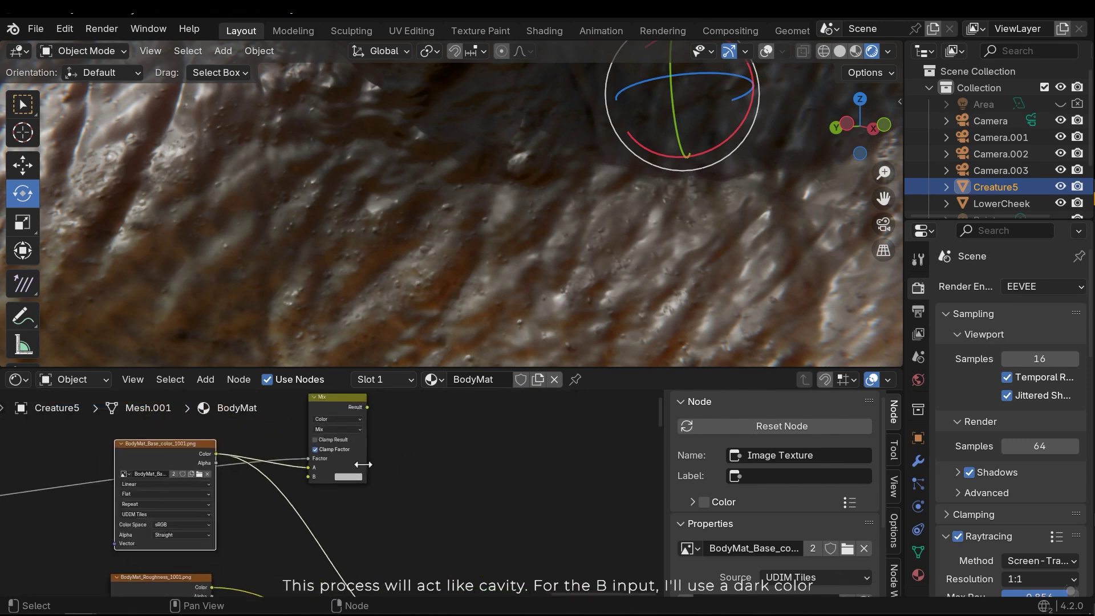
middle_drag(372, 431, 366, 466)
drag(371, 424, 484, 484)
scroll(371, 425, up, 1)
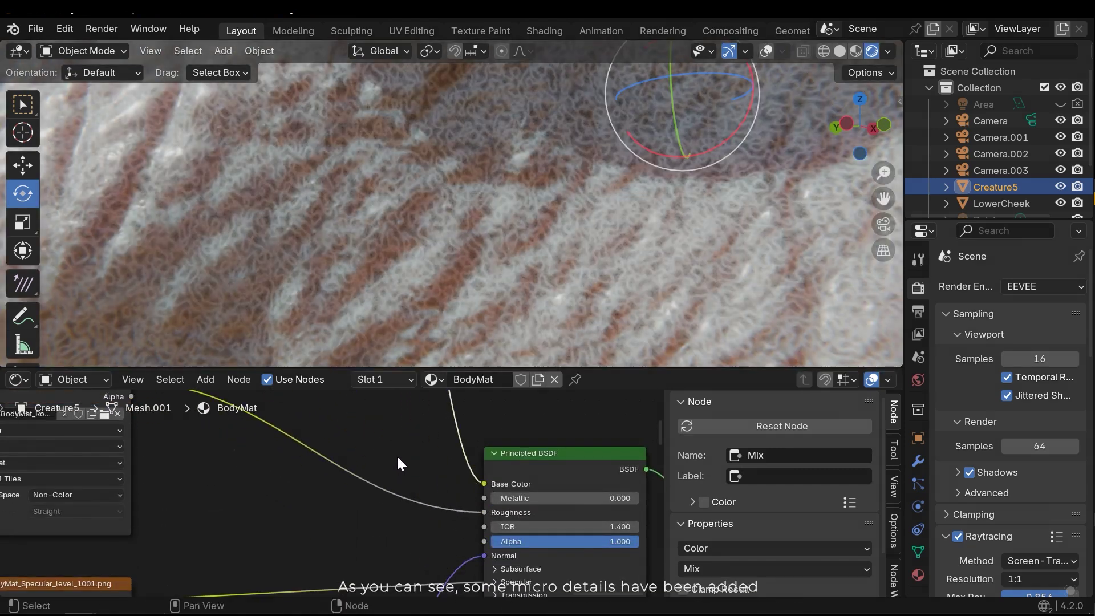
Move the Mix node slightly closer to the base color image texture node
scroll(395, 444, down, 6)
middle_drag(394, 443, 398, 539)
scroll(378, 491, up, 2)
drag(365, 422, 337, 442)
middle_drag(449, 496, 522, 490)
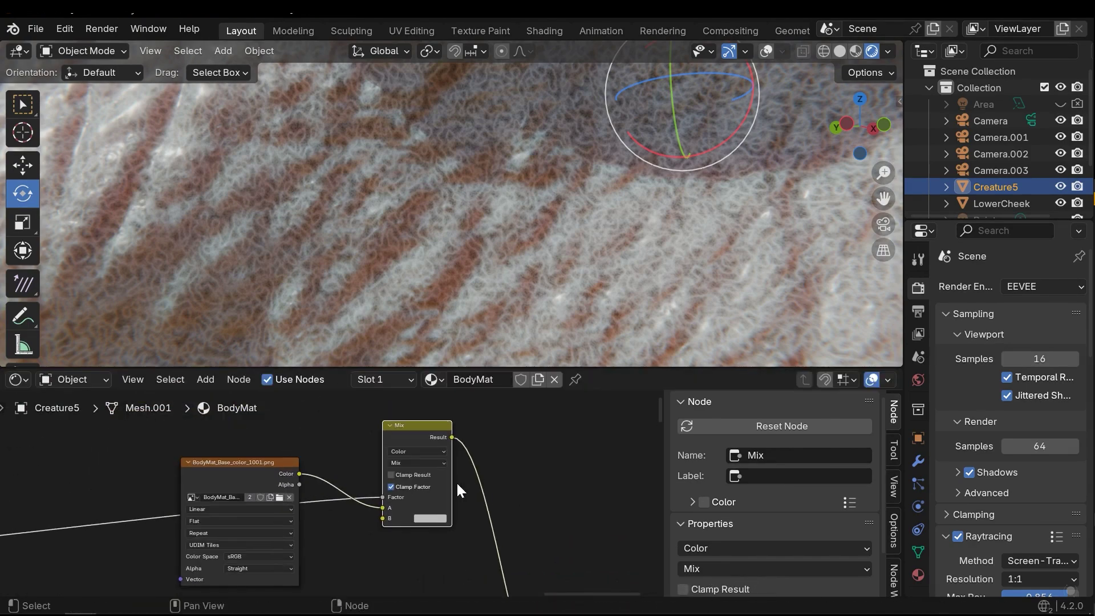
Darken the Mix node's B color to near black with an HSV value of about 0.002
scroll(477, 226, down, 5)
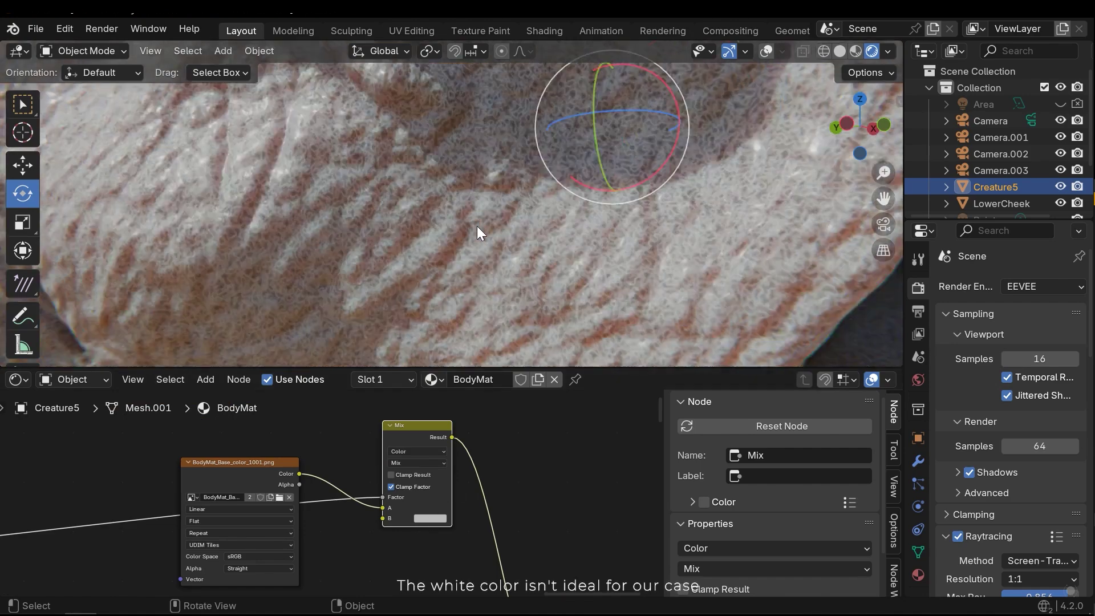
scroll(444, 253, down, 1)
mouse_move(444, 253)
middle_down()
mouse_move(488, 274)
mouse_move(444, 255)
middle_up()
scroll(446, 253, up, 5)
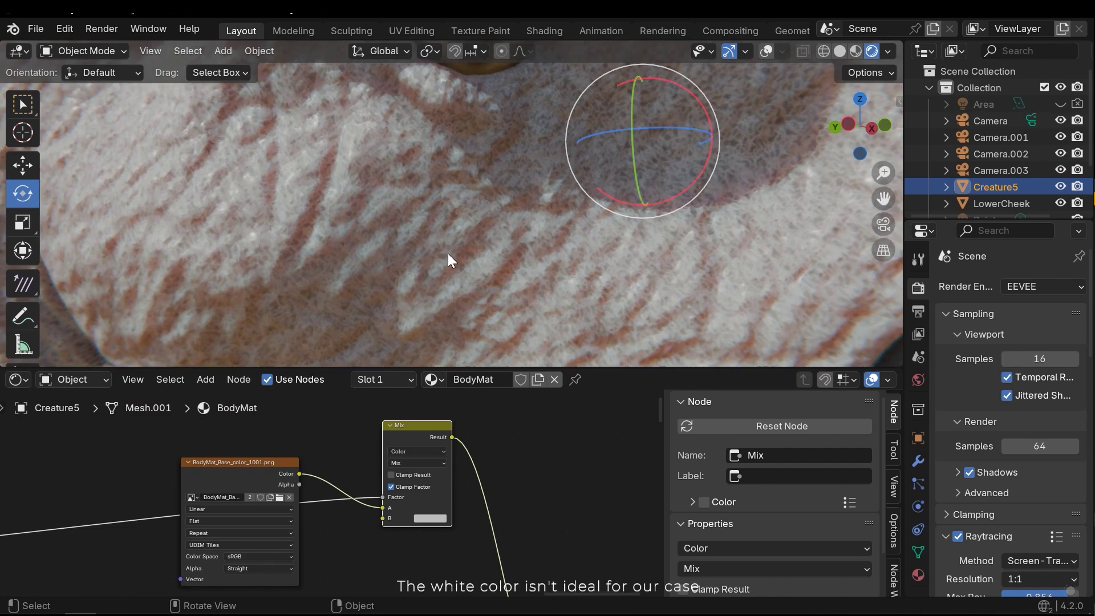
click(429, 518)
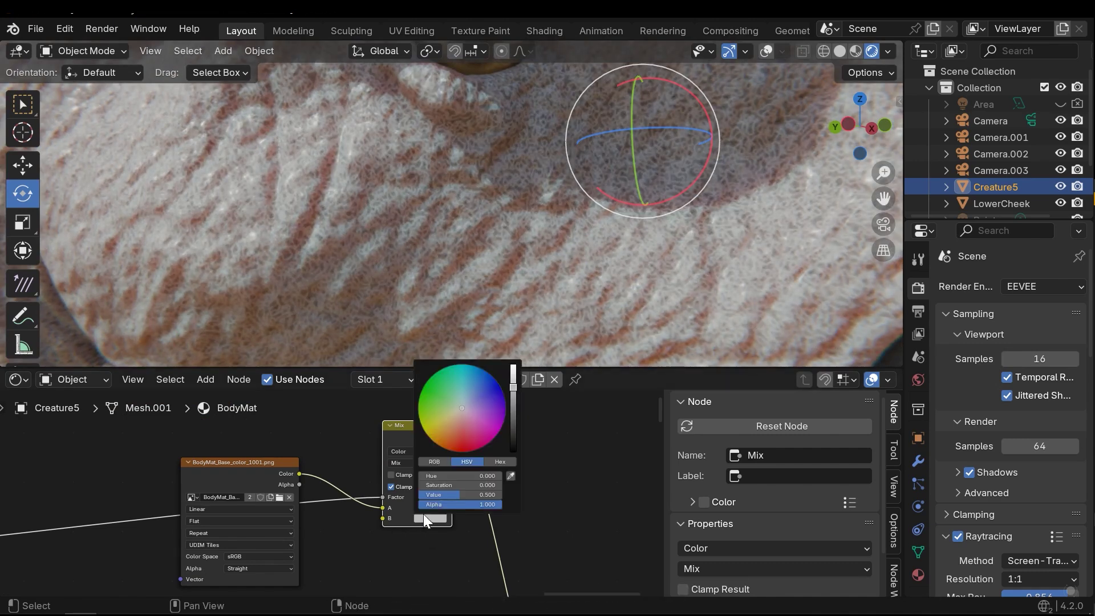
drag(512, 412, 516, 435)
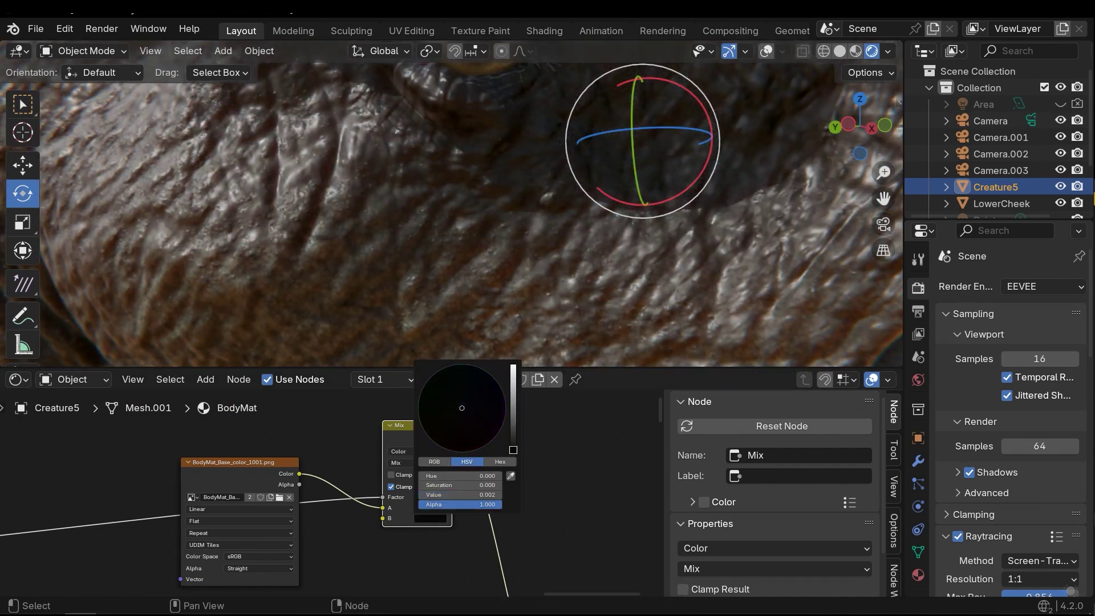
Check the dark cavity effect on the creature's head from afar and close up, and move the Noise Texture node slightly lower
scroll(597, 255, down, 6)
middle_drag(593, 257, 507, 288)
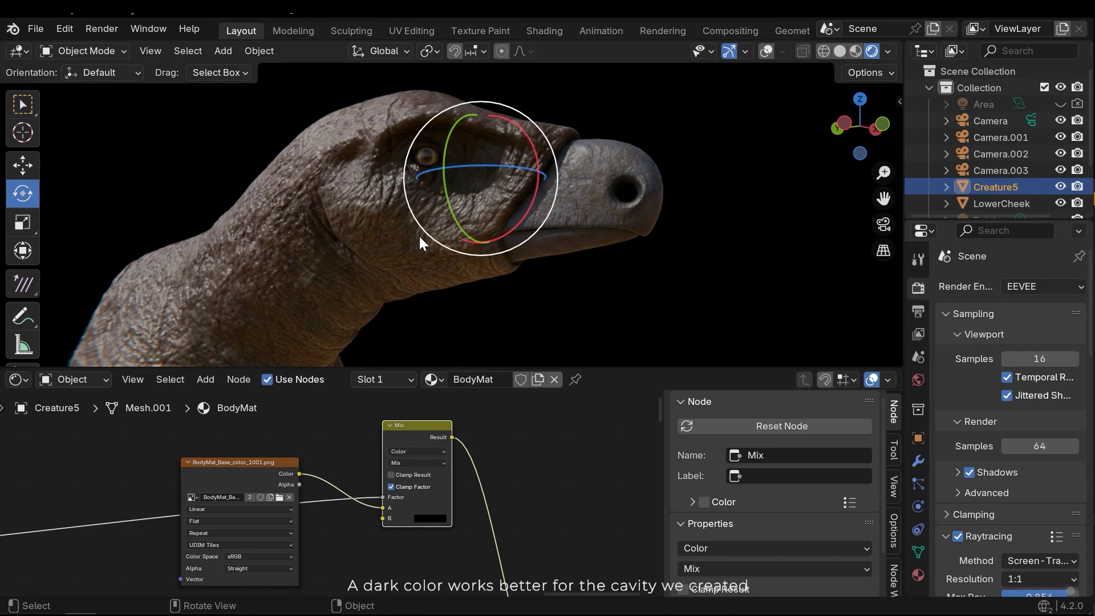
scroll(424, 242, up, 2)
scroll(197, 474, down, 3)
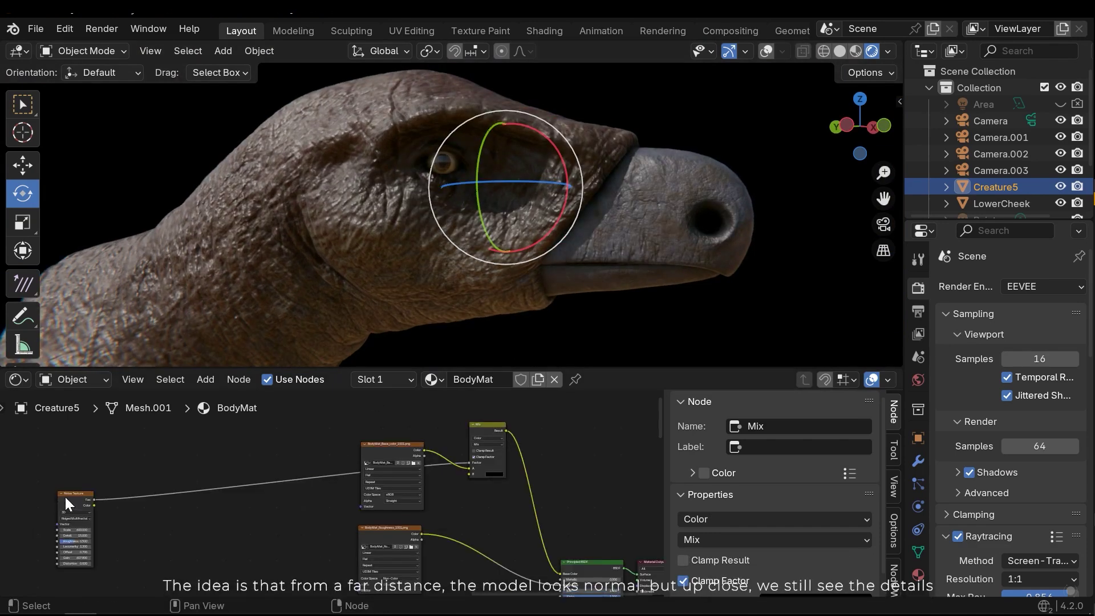
drag(65, 497, 95, 522)
middle_drag(423, 228, 605, 214)
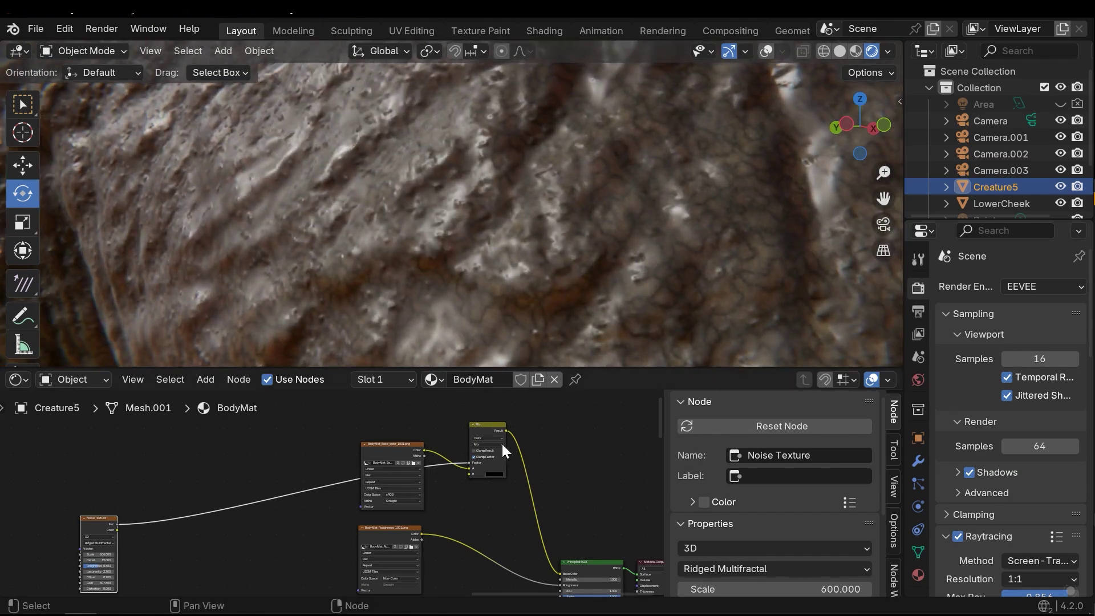
Preview the Mix node's result directly on the creature's body and examine the mixed skin color up close
ctrl+shift+click(489, 426)
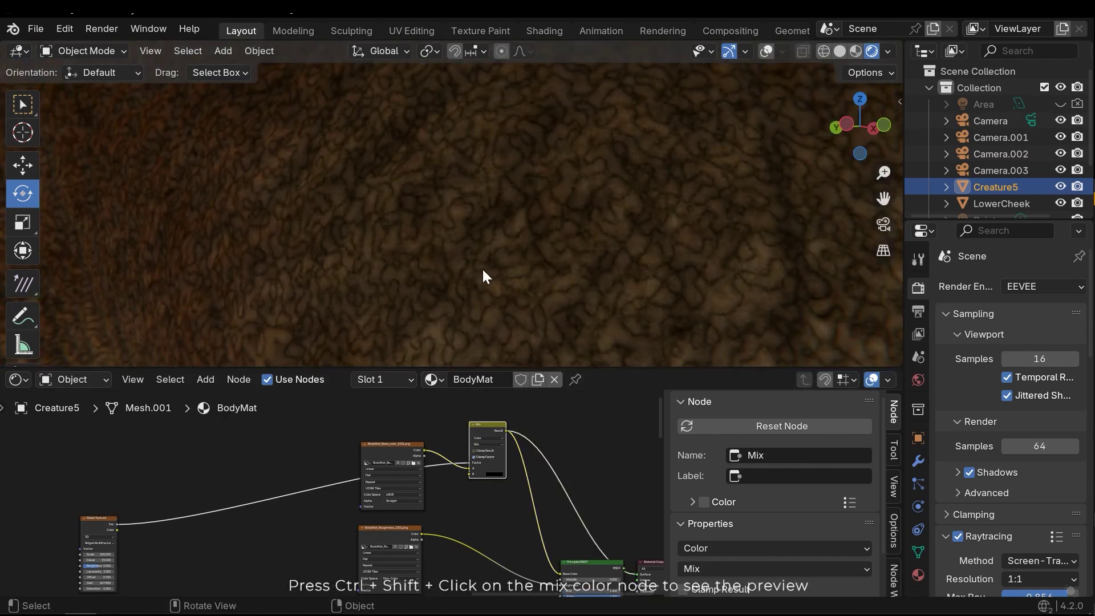
middle_drag(481, 268, 484, 228)
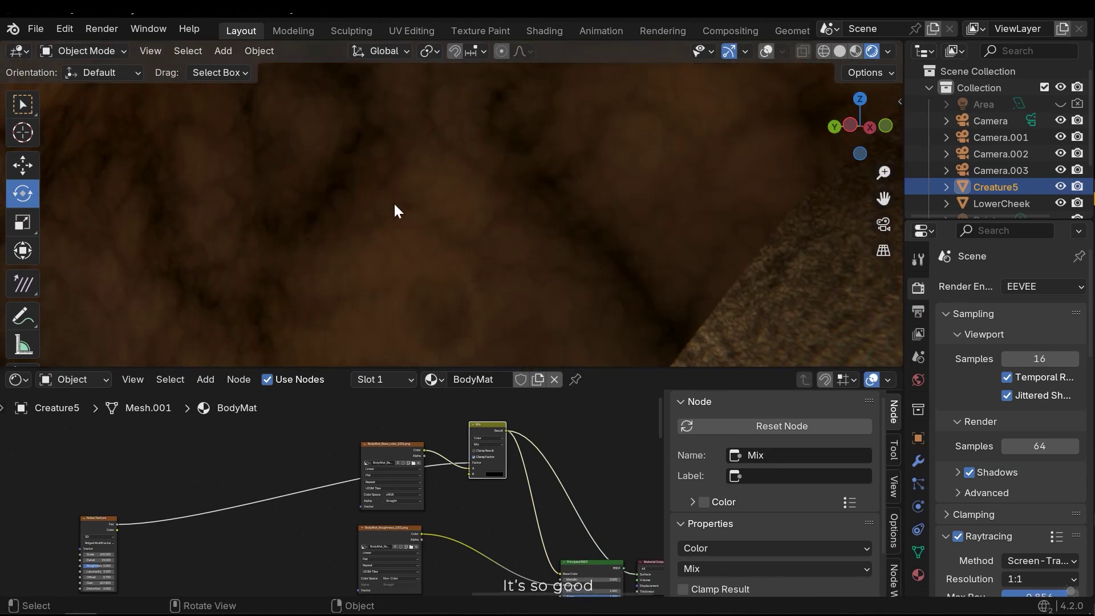
middle_drag(398, 211, 300, 201)
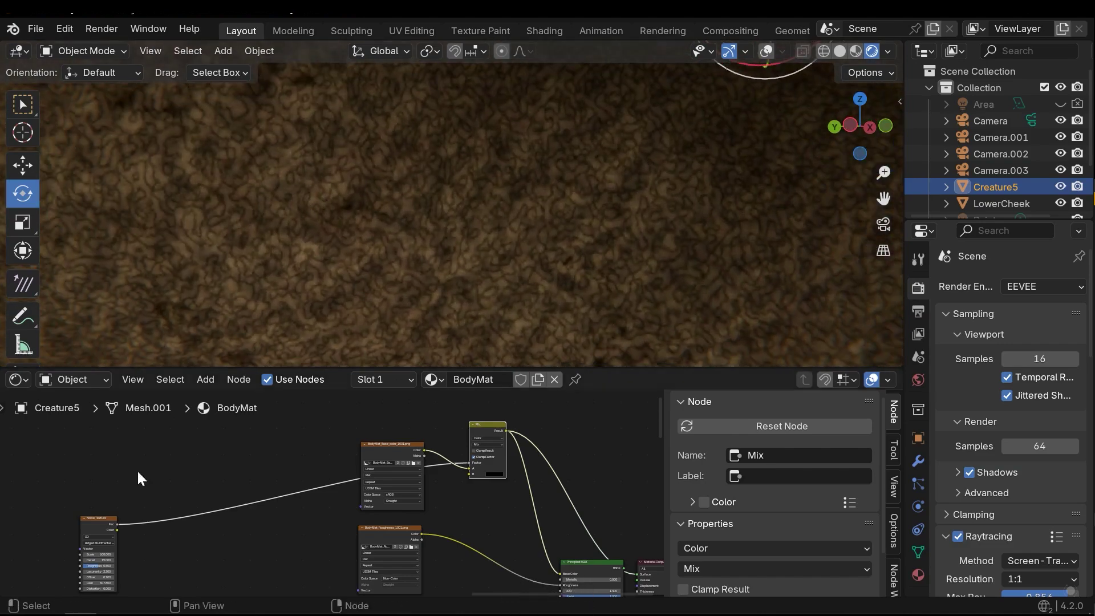
Try lowering the Noise Texture's offset to -0.3 while previewing the mixed color
middle_drag(122, 536, 331, 478)
scroll(332, 478, up, 6)
middle_drag(259, 570, 362, 494)
mouse_move(366, 493)
mouse_down()
mouse_move(410, 493)
mouse_move(348, 496)
mouse_up()
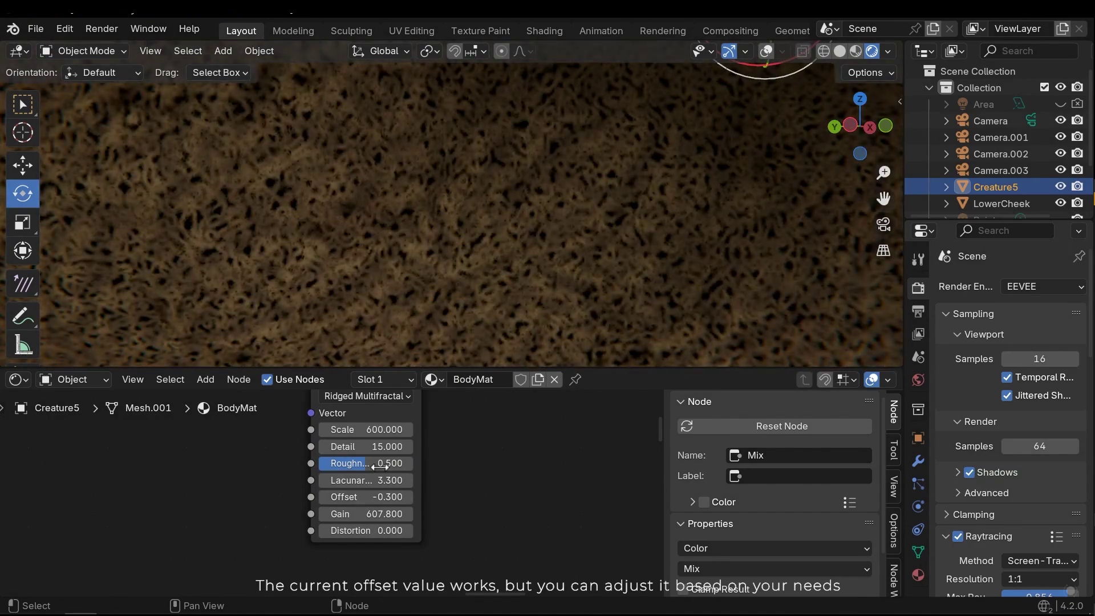
Examine the cavity pattern in the mixed skin color from farther away and up close
scroll(487, 245, down, 8)
mouse_move(487, 250)
middle_down()
mouse_move(471, 261)
mouse_move(483, 245)
middle_up()
scroll(464, 261, up, 4)
scroll(462, 260, up, 3)
scroll(481, 248, up, 3)
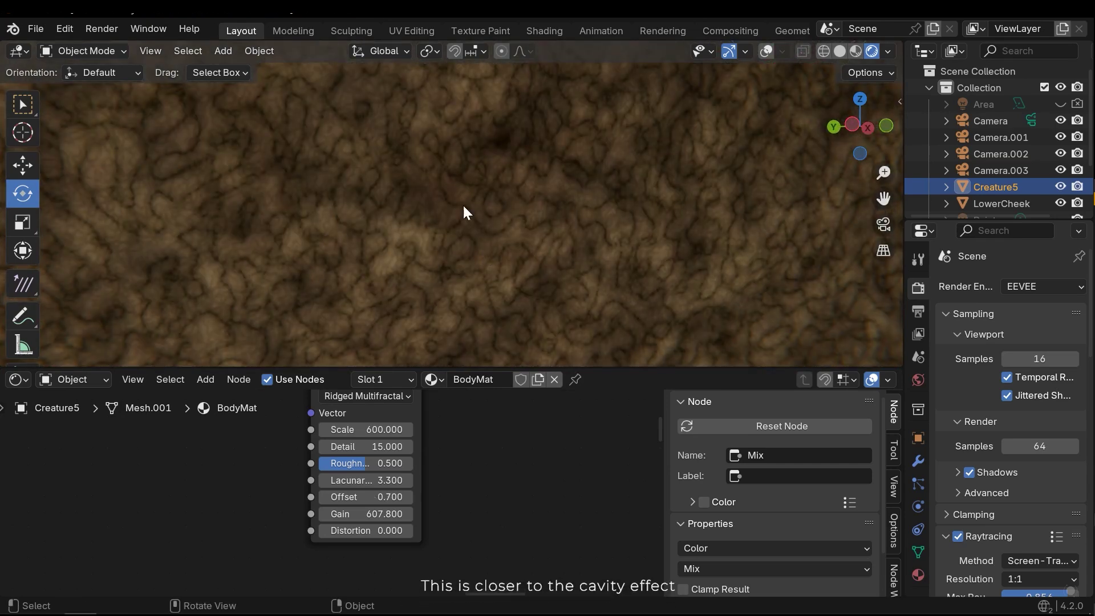
scroll(497, 492, down, 4)
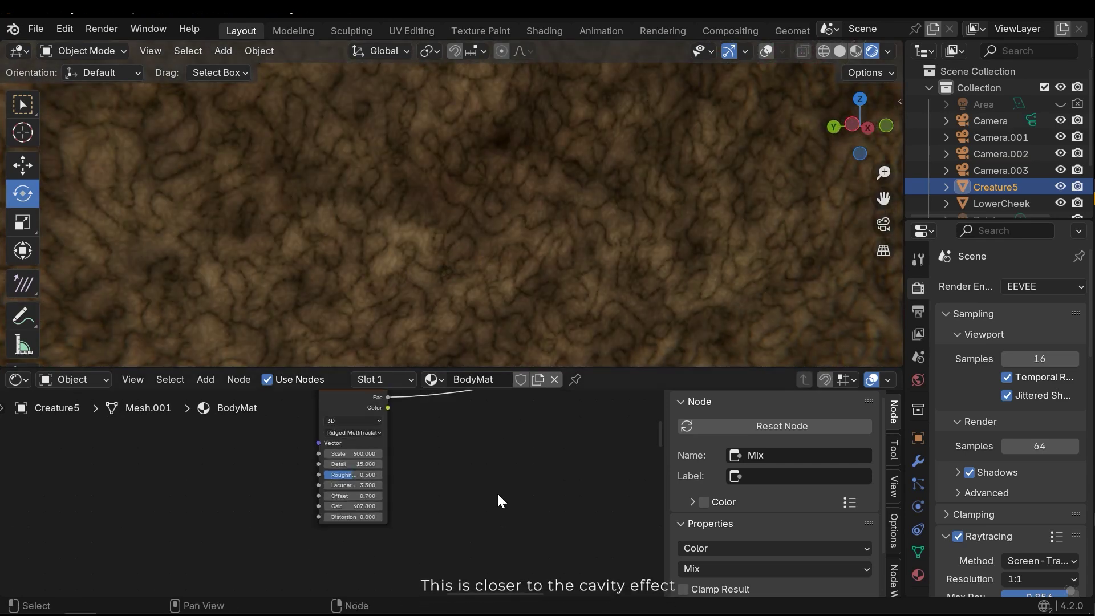
Set the base color Mix node's B color to dark reddish brown with hue 0.039, saturation 0.868 and value 0.024
scroll(345, 500, up, 5)
scroll(371, 483, up, 2)
click(484, 494)
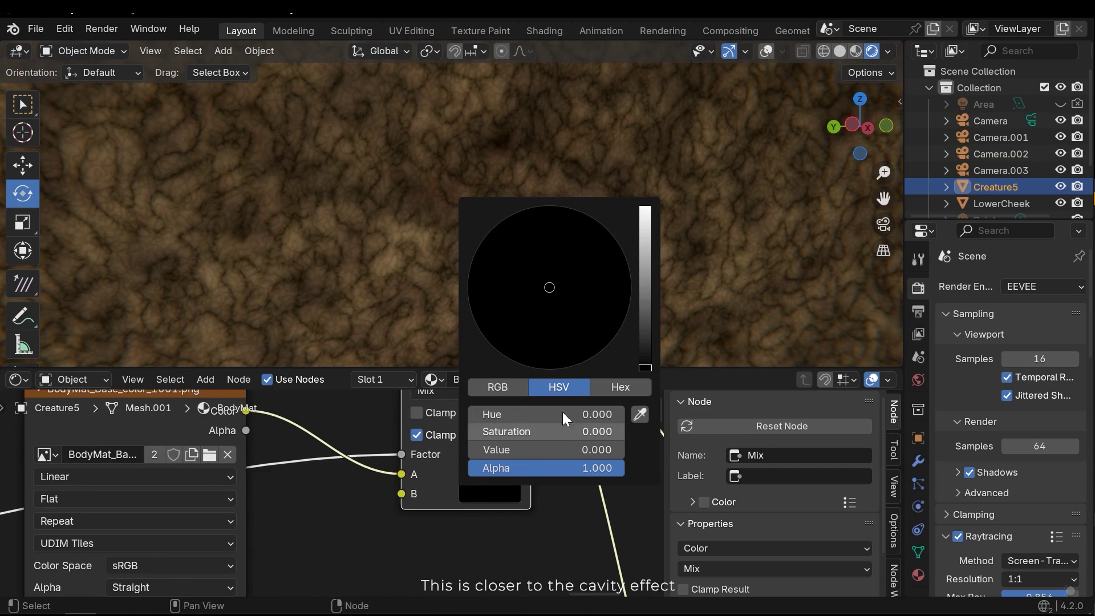
click(645, 346)
mouse_move(645, 346)
mouse_down()
mouse_move(644, 367)
mouse_move(644, 354)
mouse_up()
mouse_move(522, 338)
mouse_down()
mouse_move(543, 366)
mouse_move(505, 356)
mouse_move(526, 345)
mouse_up()
drag(641, 367, 645, 342)
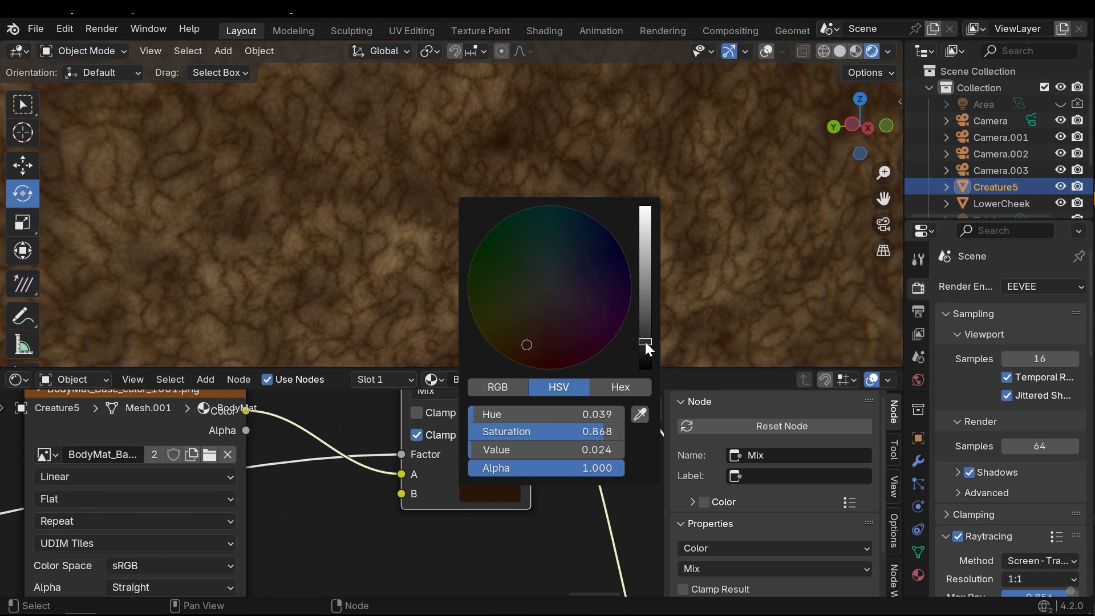
Save the file, restore the Principled BSDF shader in the viewport and examine the head's normal detail up close
scroll(471, 258, down, 6)
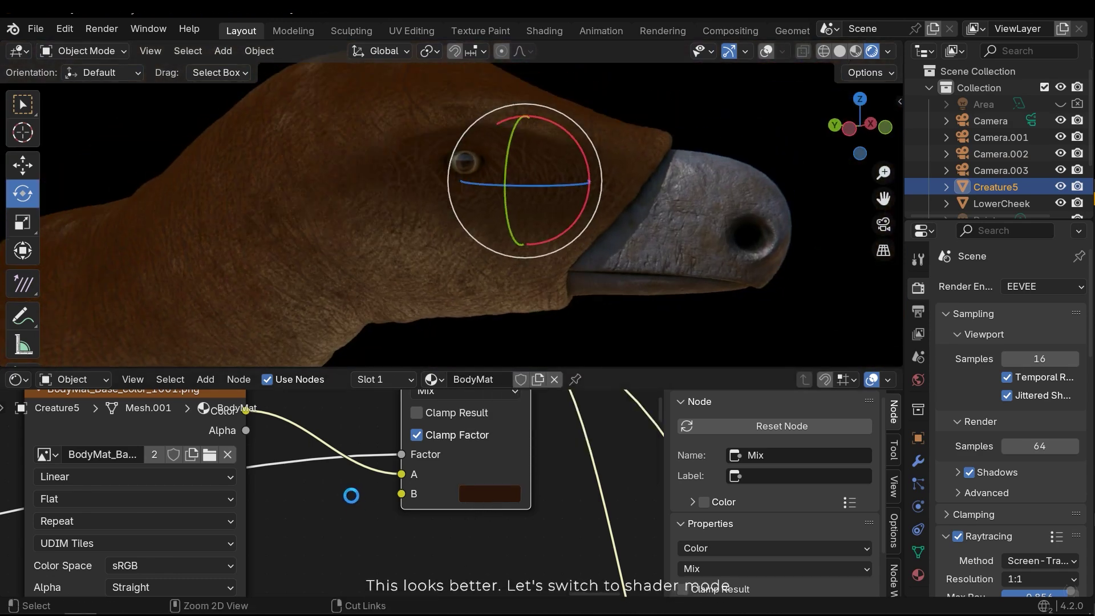
key(ctrl+s)
scroll(328, 495, down, 2)
scroll(547, 507, down, 4)
middle_drag(571, 514, 503, 528)
ctrl+shift+click(467, 539)
middle_drag(454, 479, 456, 504)
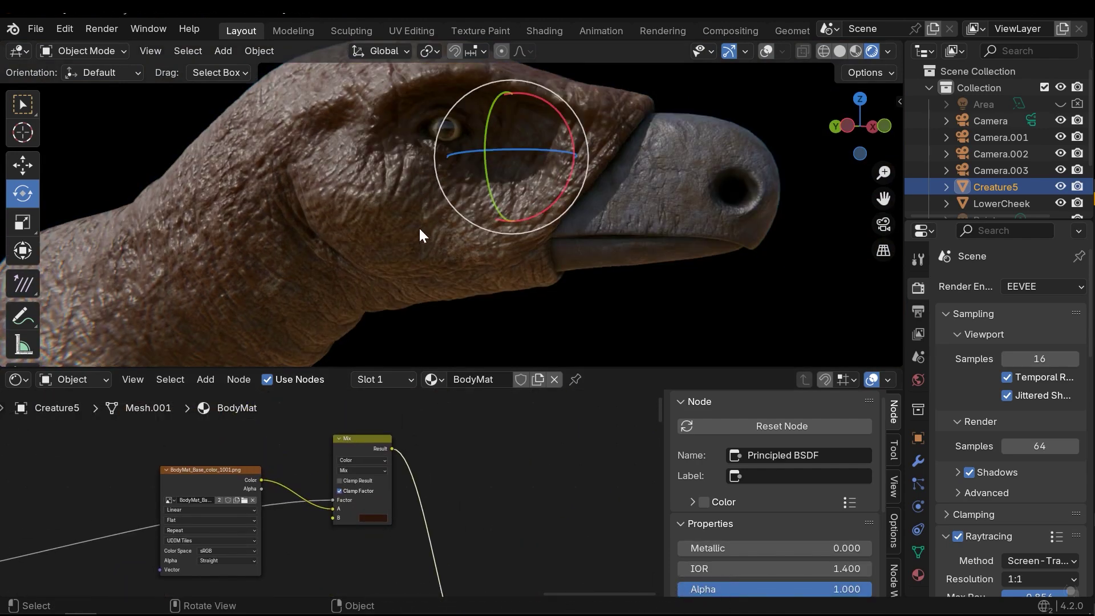
scroll(420, 227, up, 3)
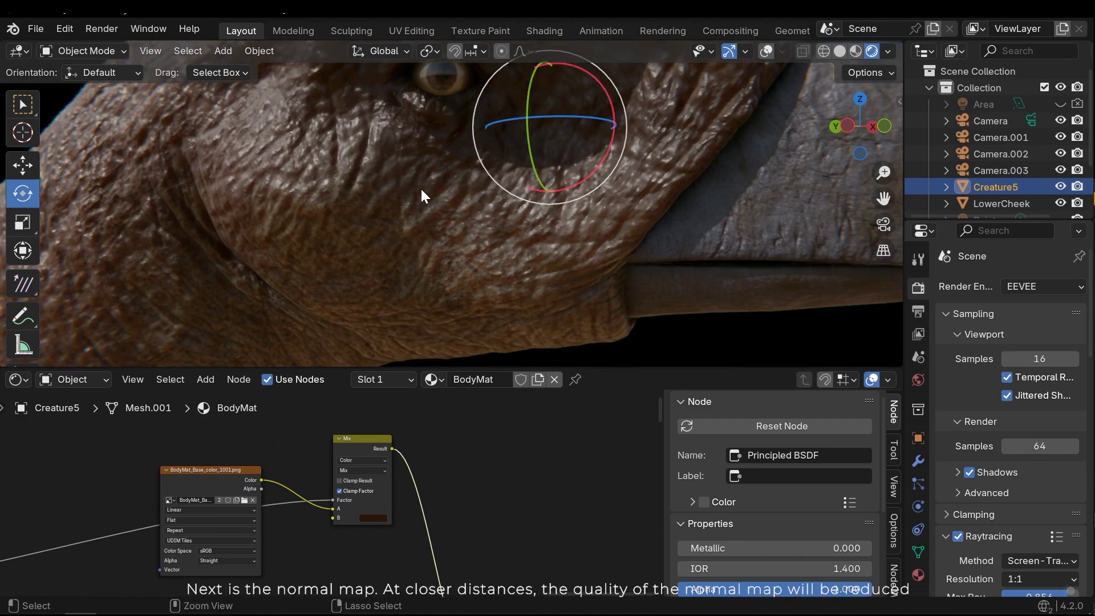
ctrl+middle_drag(421, 189, 421, 177)
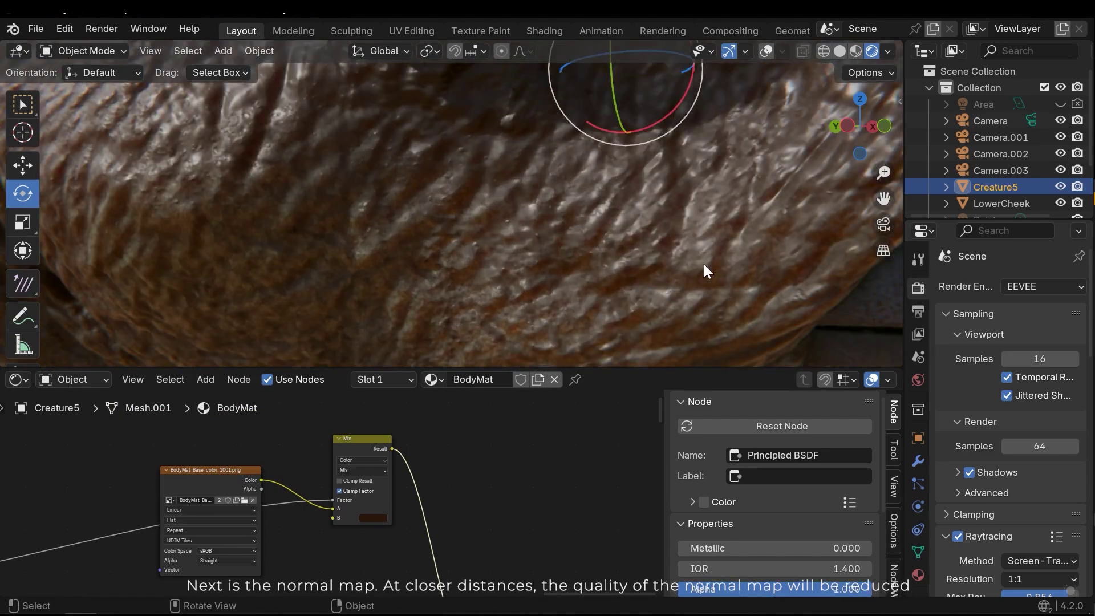
middle_drag(344, 223, 324, 211)
Move the normal texture and its Normal/Map node down, away from the other texture nodes
ctrl+middle_drag(355, 491, 346, 549)
ctrl+middle_drag(357, 435, 418, 462)
ctrl+middle_drag(418, 526, 435, 481)
middle_drag(497, 528, 401, 468)
scroll(402, 468, up, 6)
drag(565, 477, 409, 414)
key(g)
click(322, 501)
middle_drag(429, 479, 404, 501)
click(333, 513)
Add a Mix Color node beside the Normal/Map node and set its data type to Vector
scroll(406, 511, up, 3)
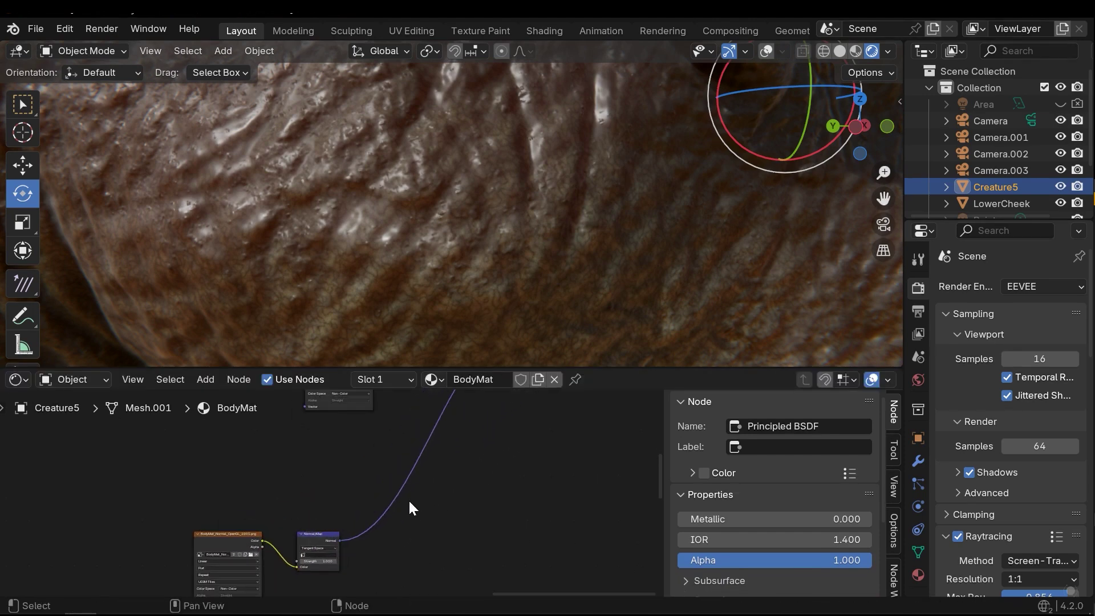
scroll(310, 499, down, 1)
scroll(337, 497, up, 2)
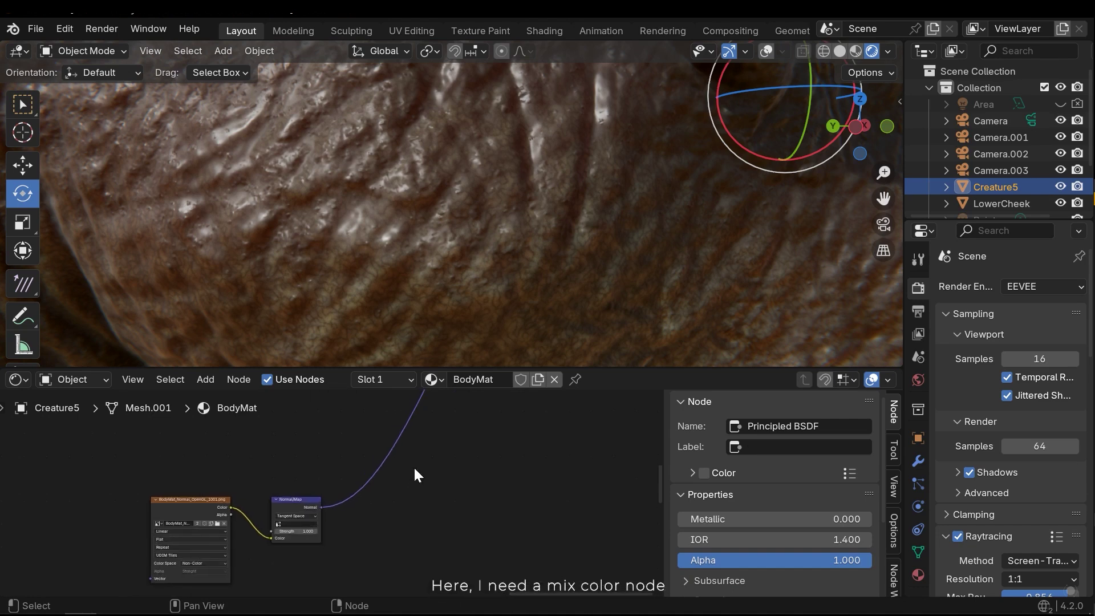
key(shift+a)
text(mix)
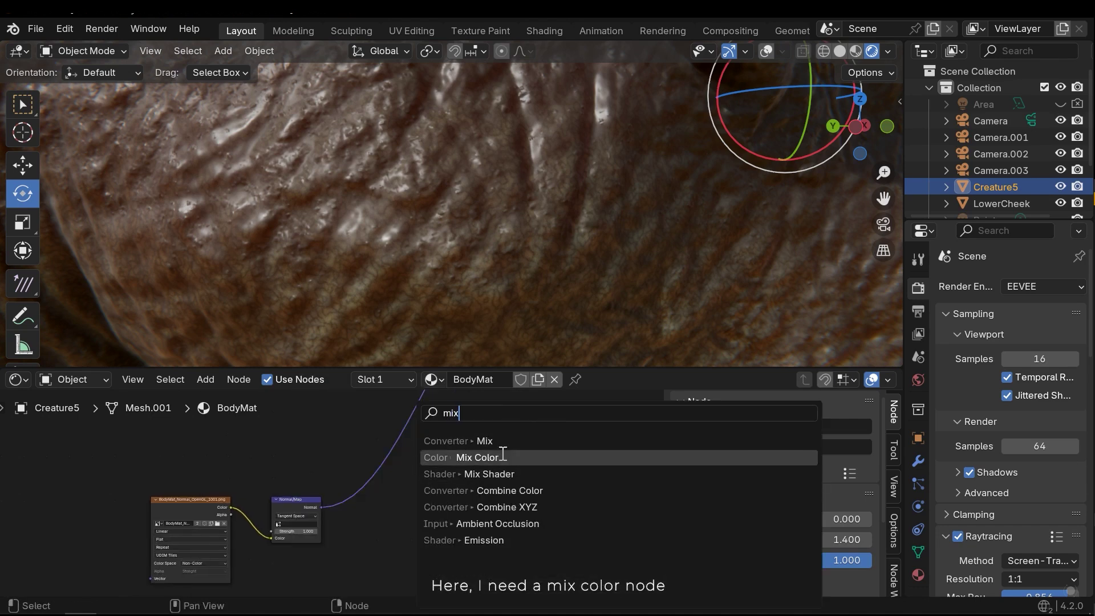
click(416, 458)
click(429, 497)
scroll(429, 497, up, 2)
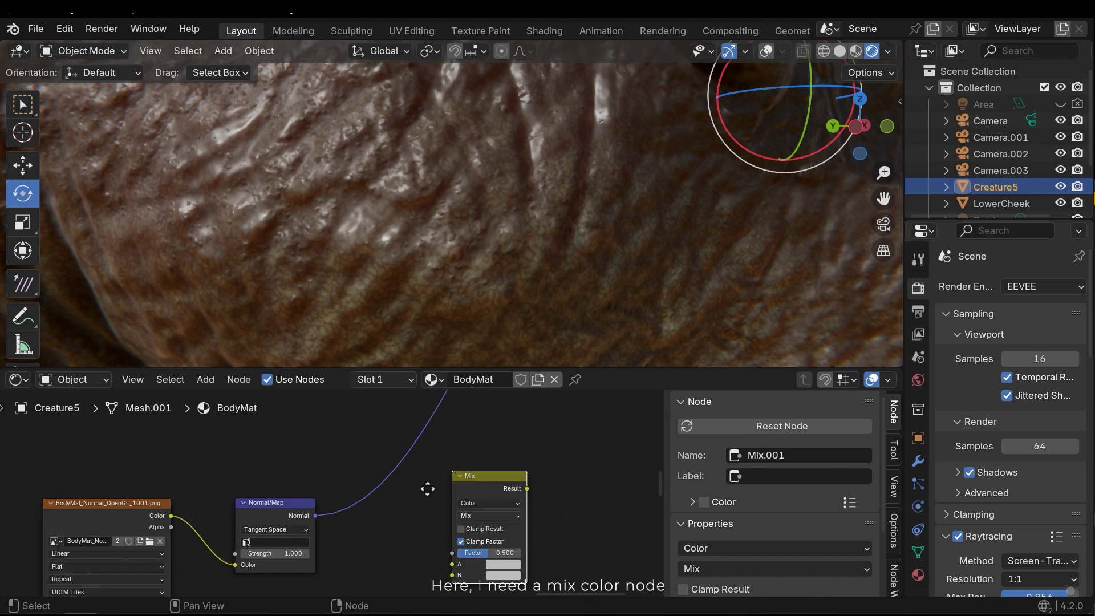
click(456, 460)
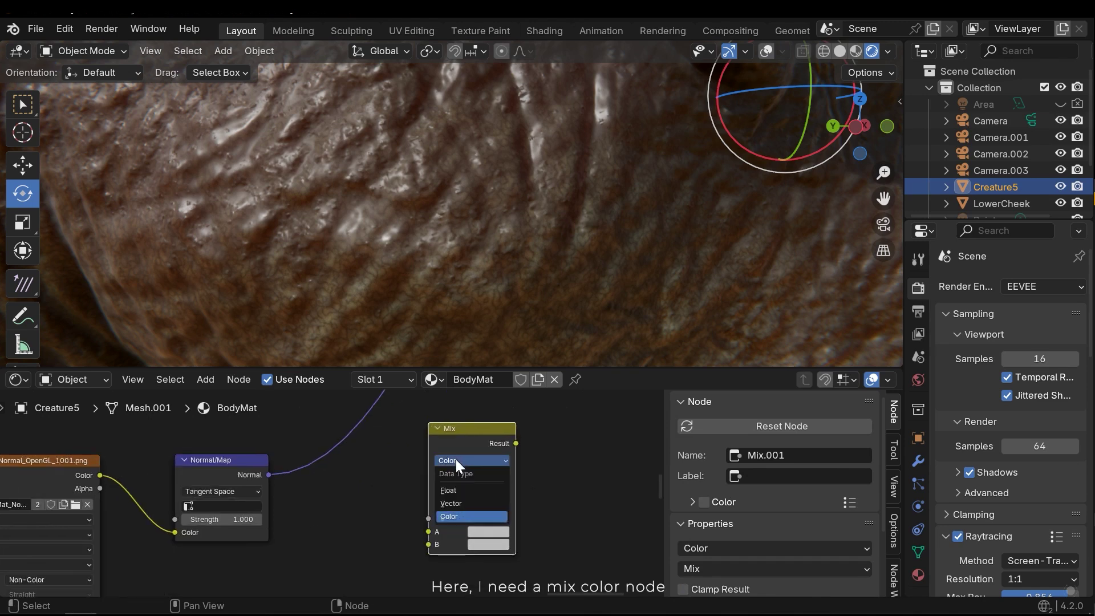
click(456, 503)
Connect the Noise Texture's Fac to the vector Mix node's Factor and the Normal/Map node's Normal to input A
scroll(470, 470, down, 3)
middle_drag(458, 425, 498, 546)
drag(504, 557, 478, 484)
middle_drag(477, 552, 602, 563)
scroll(359, 445, down, 2)
middle_drag(359, 445, 433, 593)
middle_drag(183, 409, 195, 486)
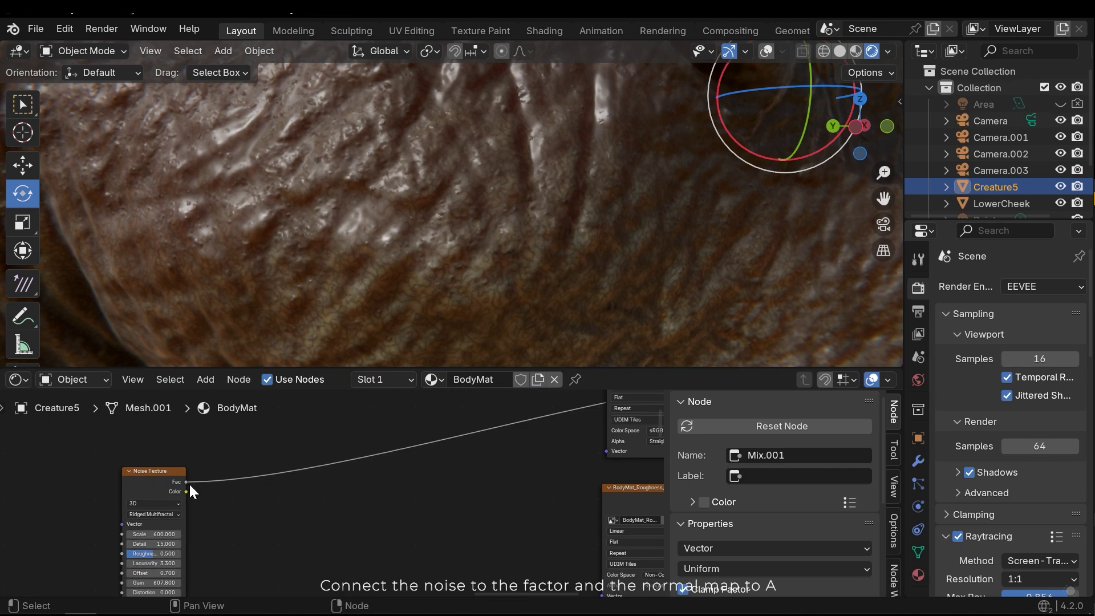
drag(191, 485, 525, 451)
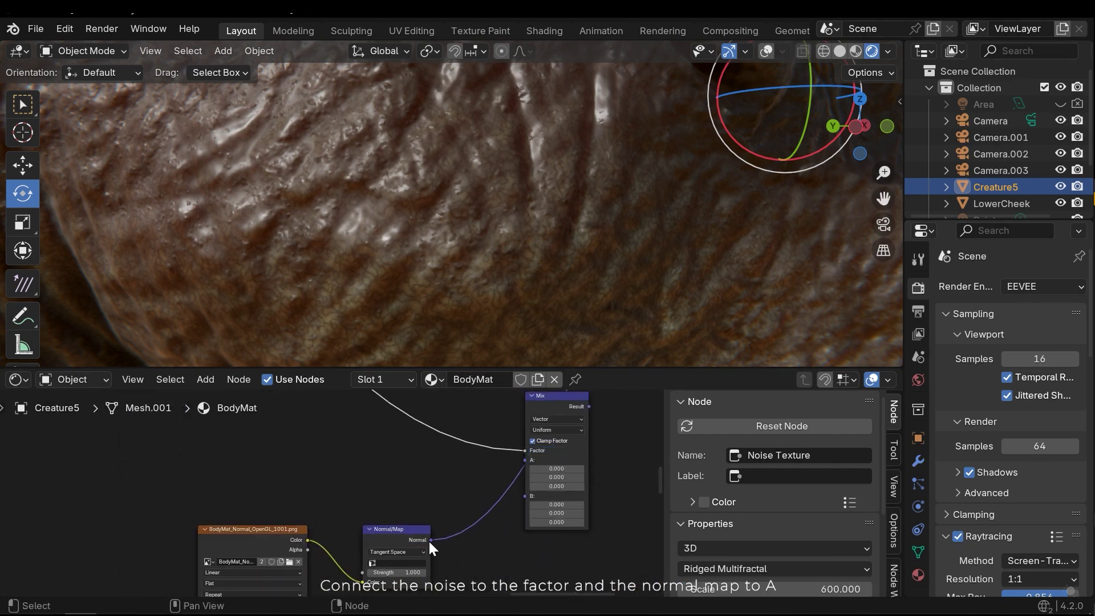
drag(431, 540, 524, 464)
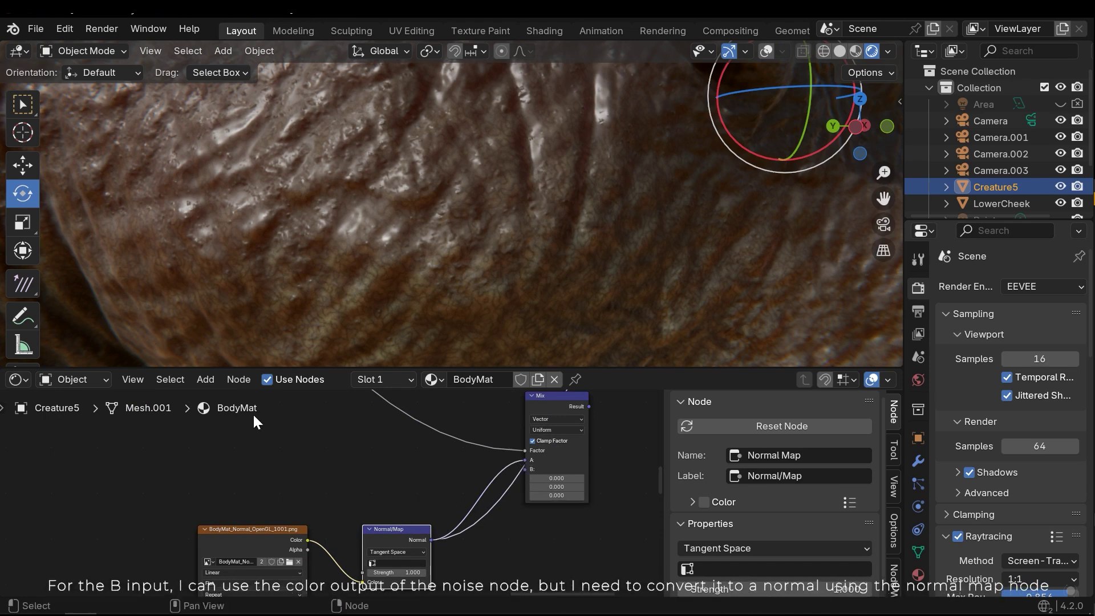
Add a second Normal Map node near the Noise Texture and connect the noise Color output to its Color input
scroll(254, 415, down, 1)
middle_drag(254, 415, 414, 473)
middle_drag(369, 434, 402, 492)
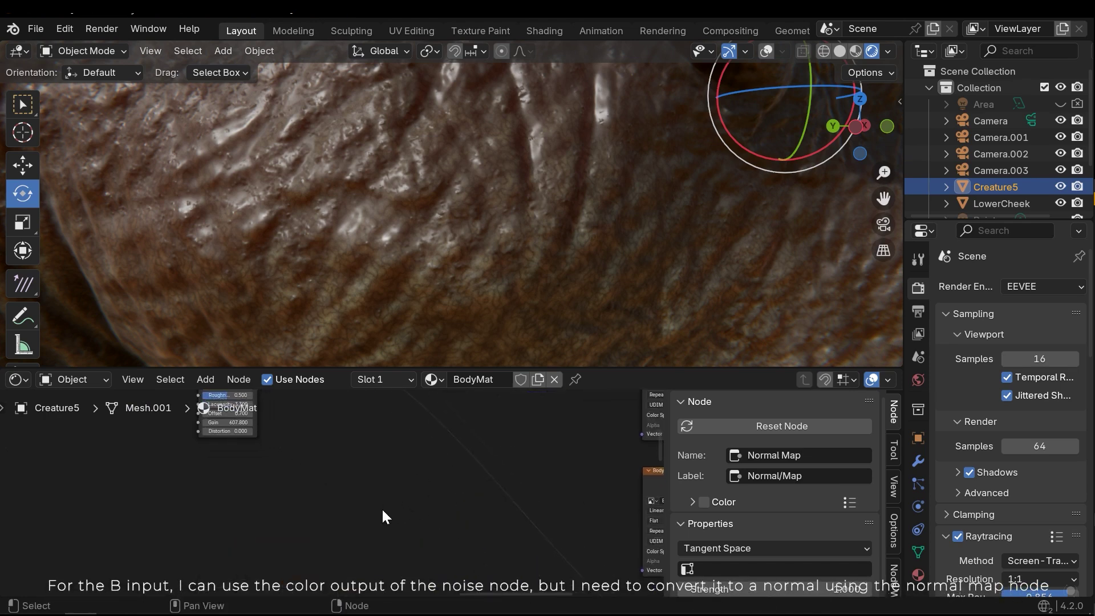
key(shift+a)
text(normal)
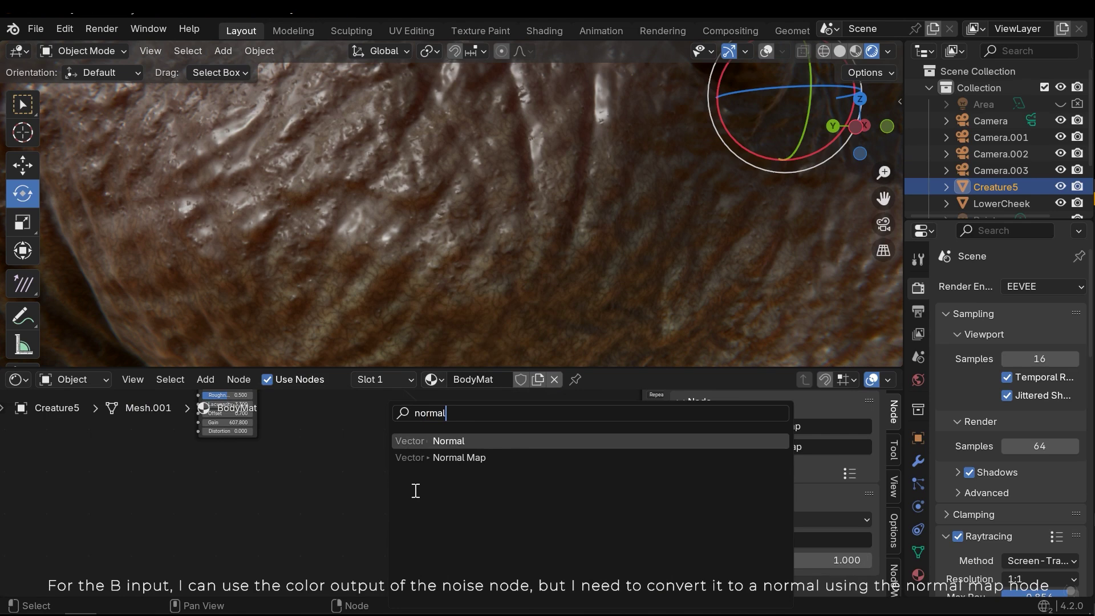
key(Return)
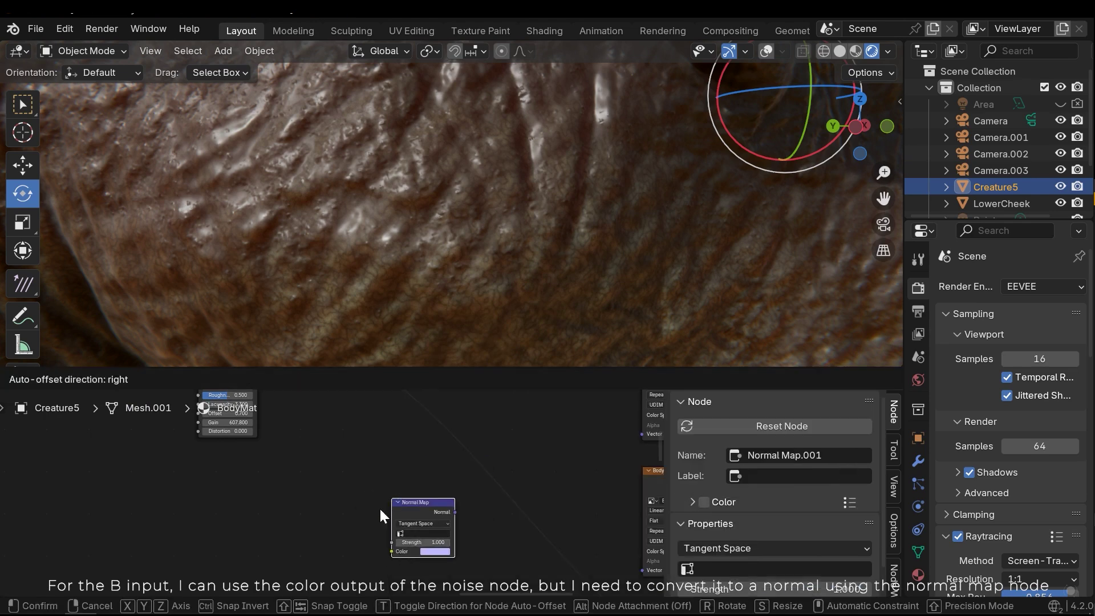
click(379, 509)
middle_drag(339, 524, 377, 615)
scroll(281, 453, up, 1)
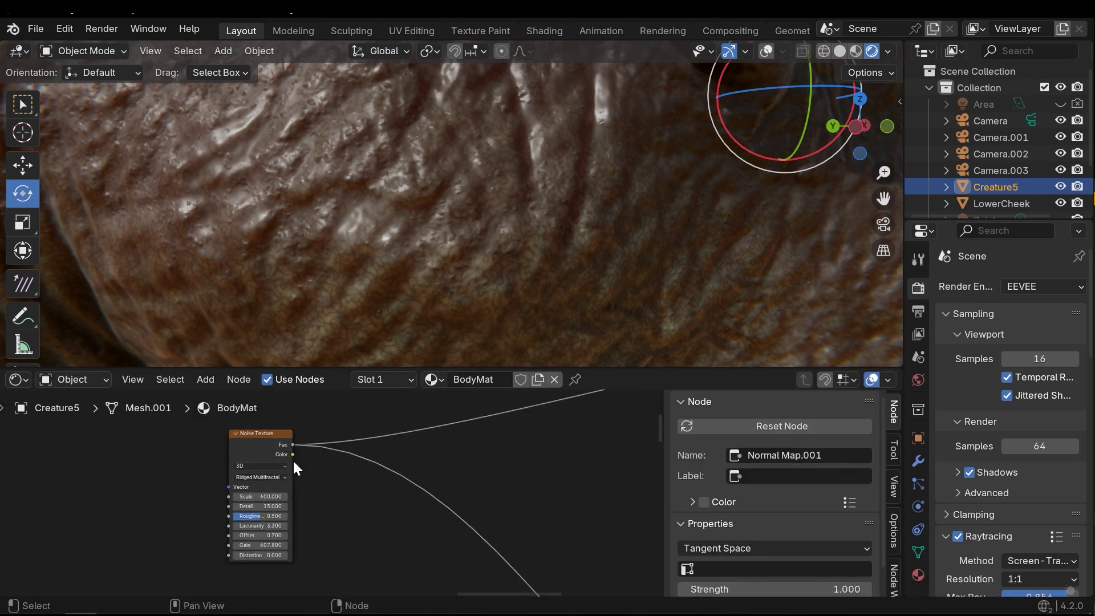
drag(293, 456, 433, 503)
middle_drag(519, 475, 362, 421)
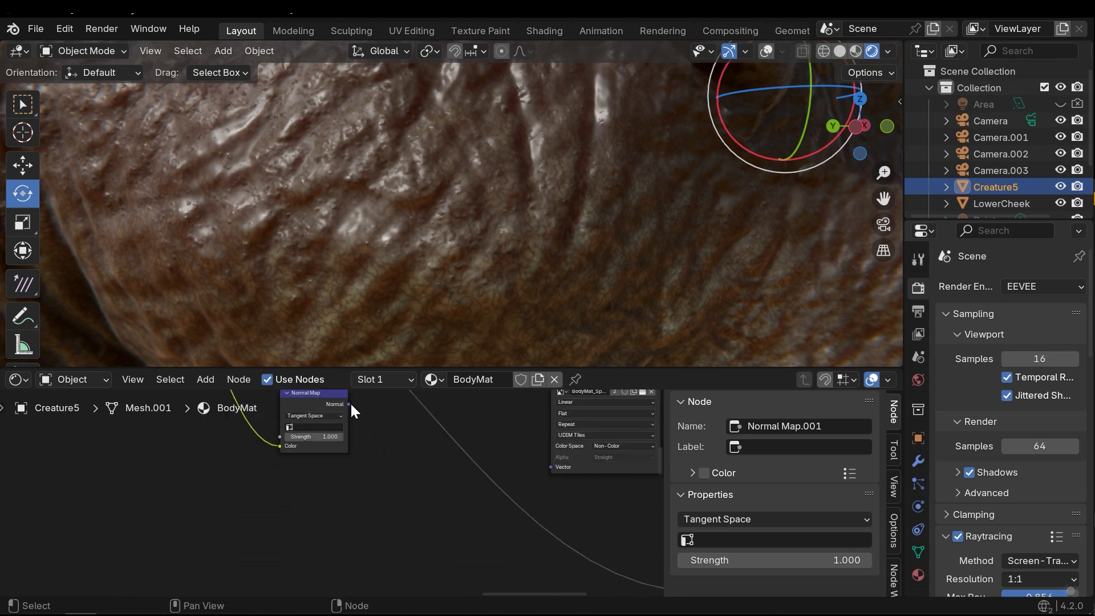
Connect the new Normal Map to the vector Mix node's B input and the Mix Result to the Principled BSDF's Normal
drag(348, 404, 425, 524)
middle_drag(496, 476, 433, 494)
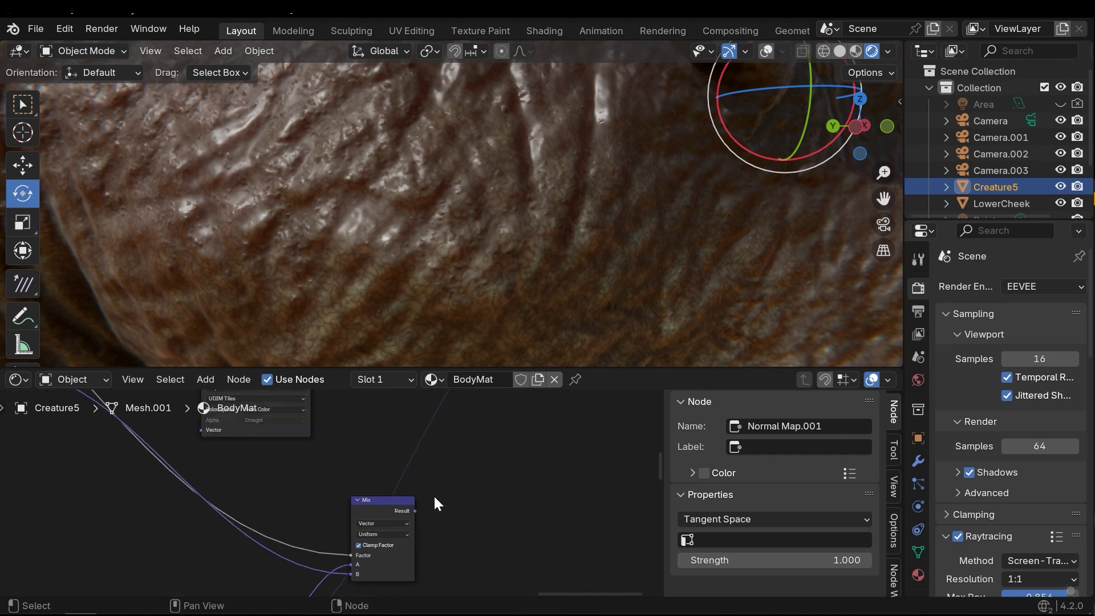
drag(415, 510, 542, 485)
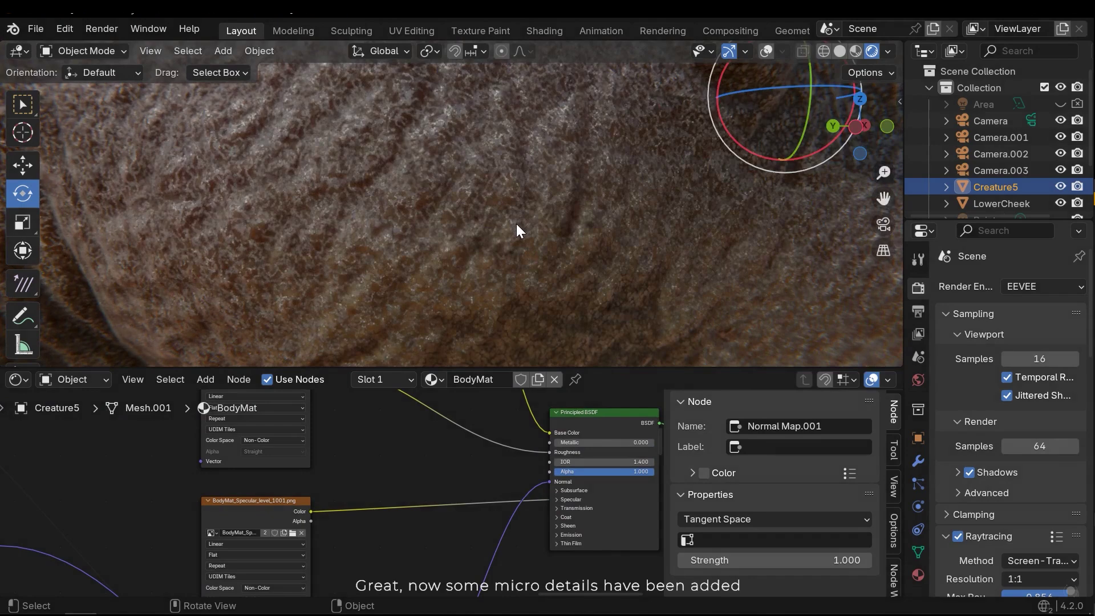
Compare the skin close up with and without the noise normal by cutting the Mix node's B link and undoing the cut
ctrl+middle_drag(477, 213, 471, 188)
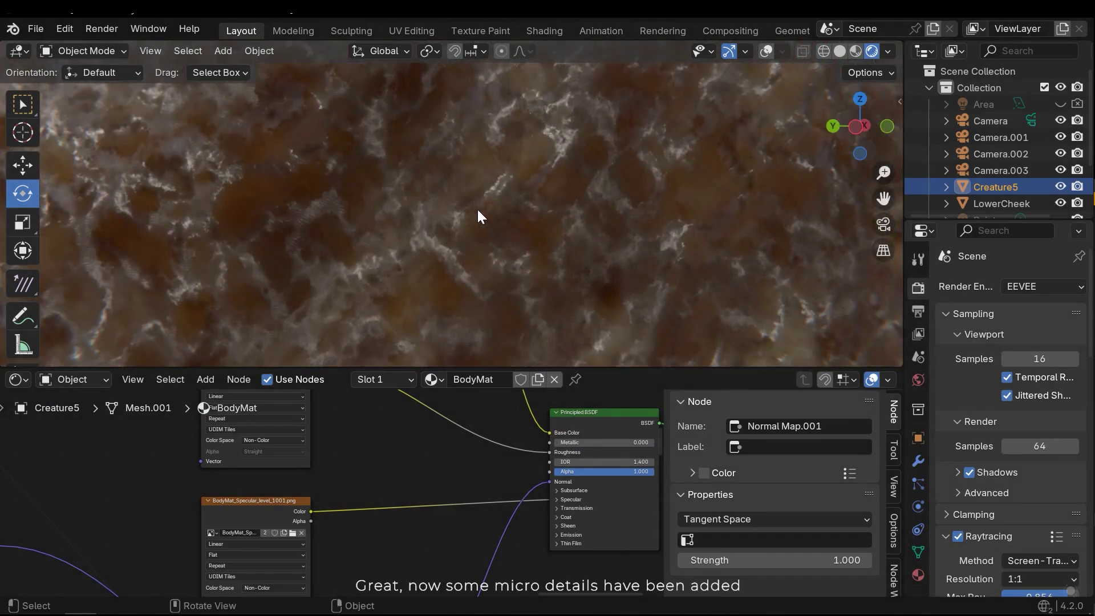
middle_drag(454, 536, 522, 580)
ctrl+right_drag(443, 555, 443, 556)
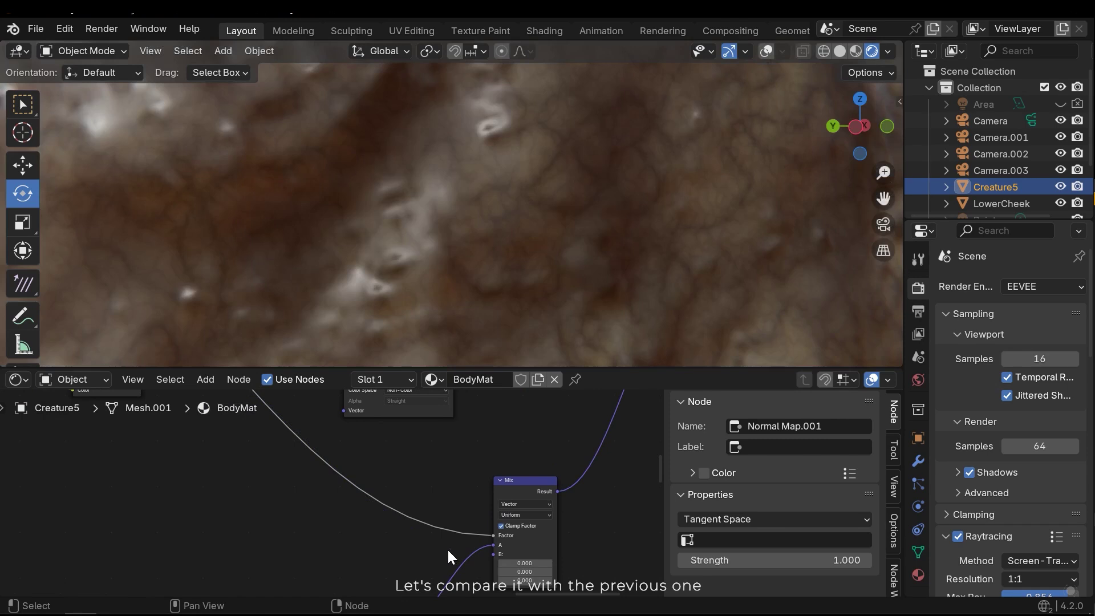
key(ctrl+z)
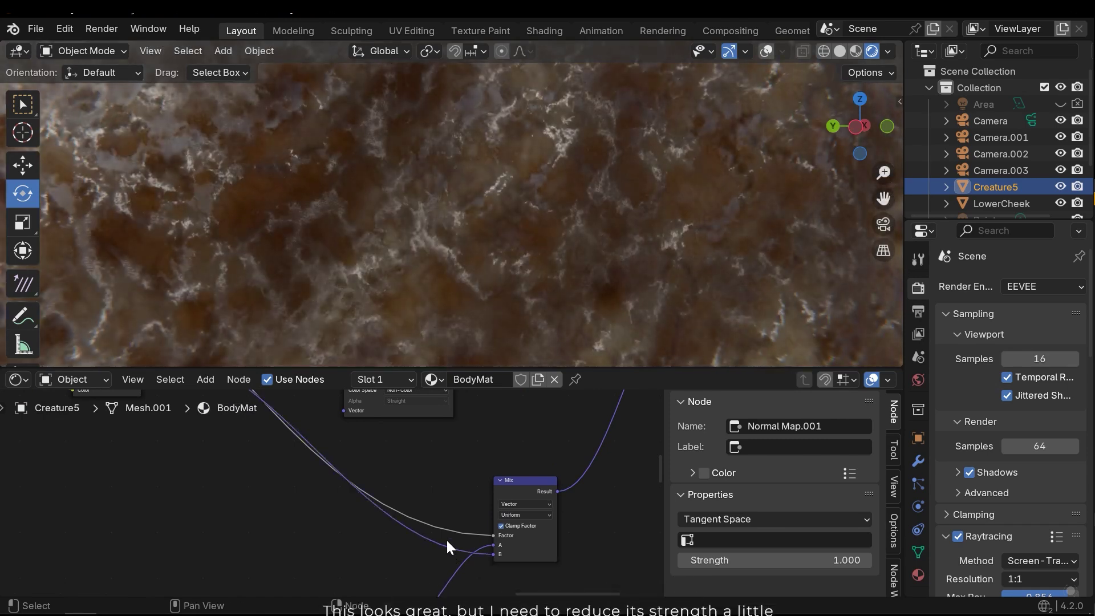
Set the strength of the noise-driven Normal Map node to 0.5
middle_drag(209, 470, 518, 579)
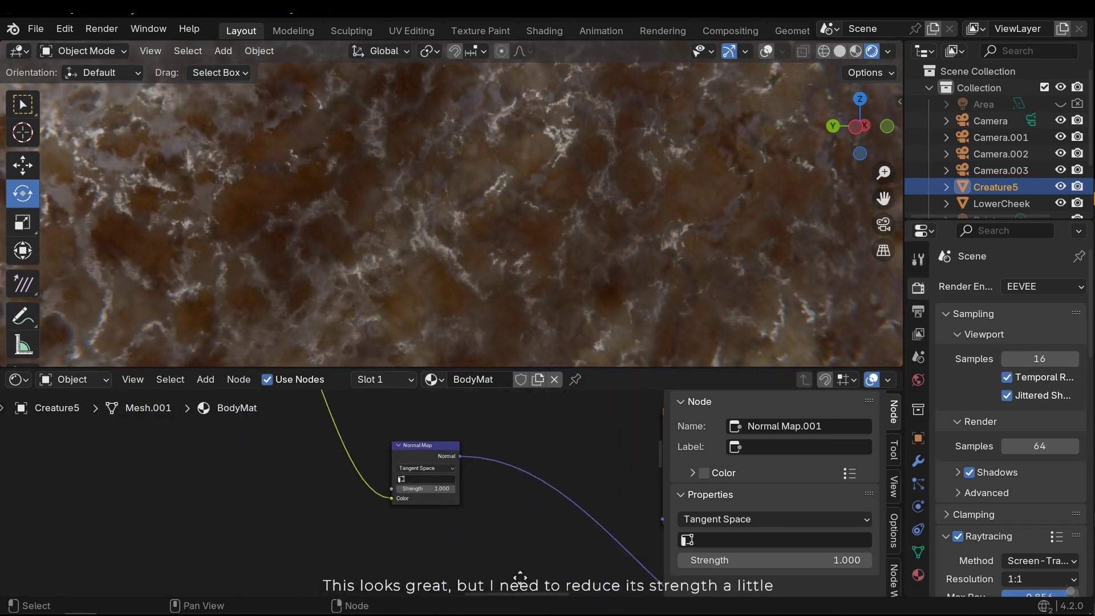
scroll(459, 511, up, 1)
scroll(458, 511, up, 1)
click(424, 493)
text(.5)
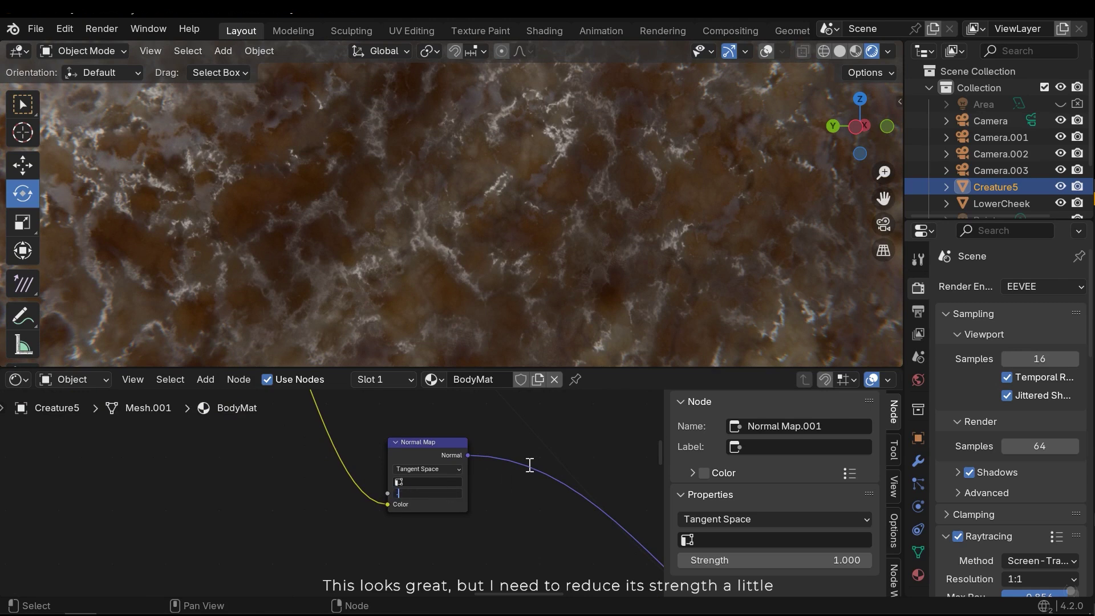
key(Return)
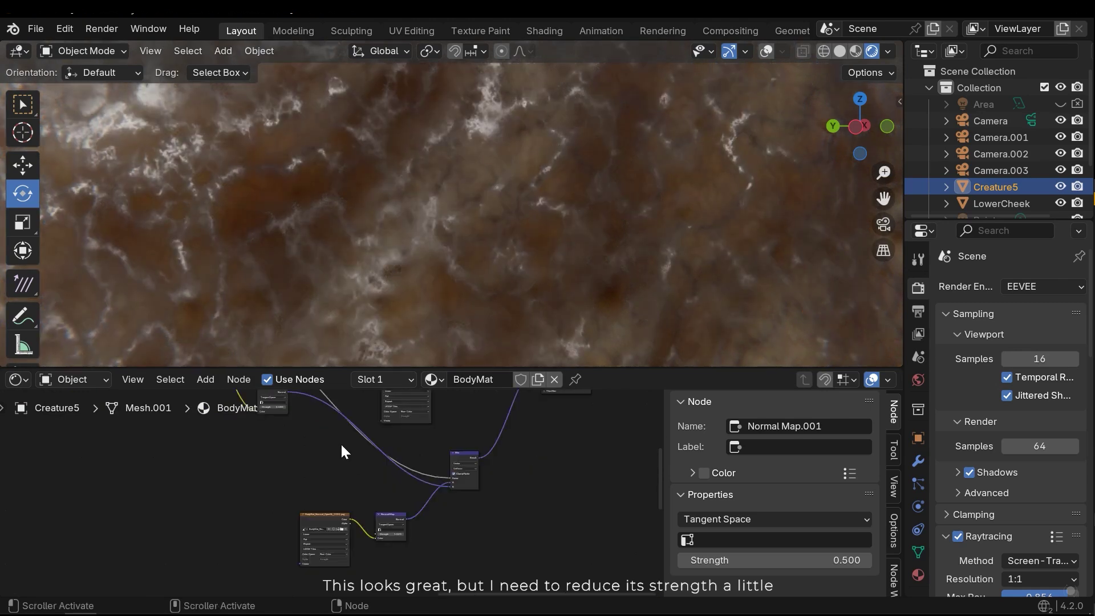
Move the noise-driven Normal Map node lower and check the softened micro detail across the creature's head
scroll(340, 443, up, 3)
middle_drag(270, 406, 337, 478)
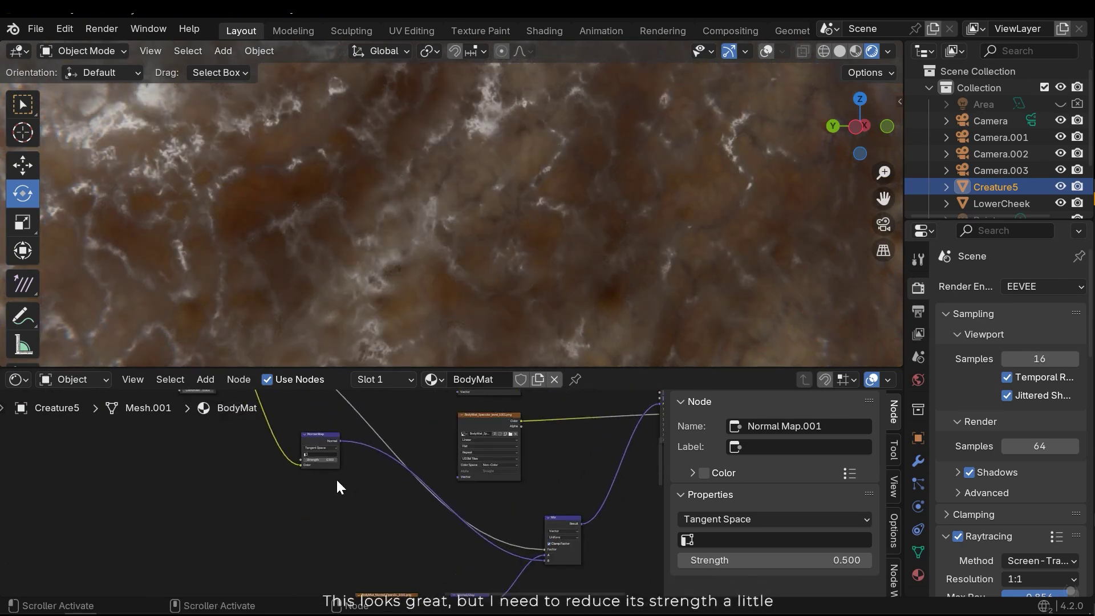
drag(317, 436, 301, 503)
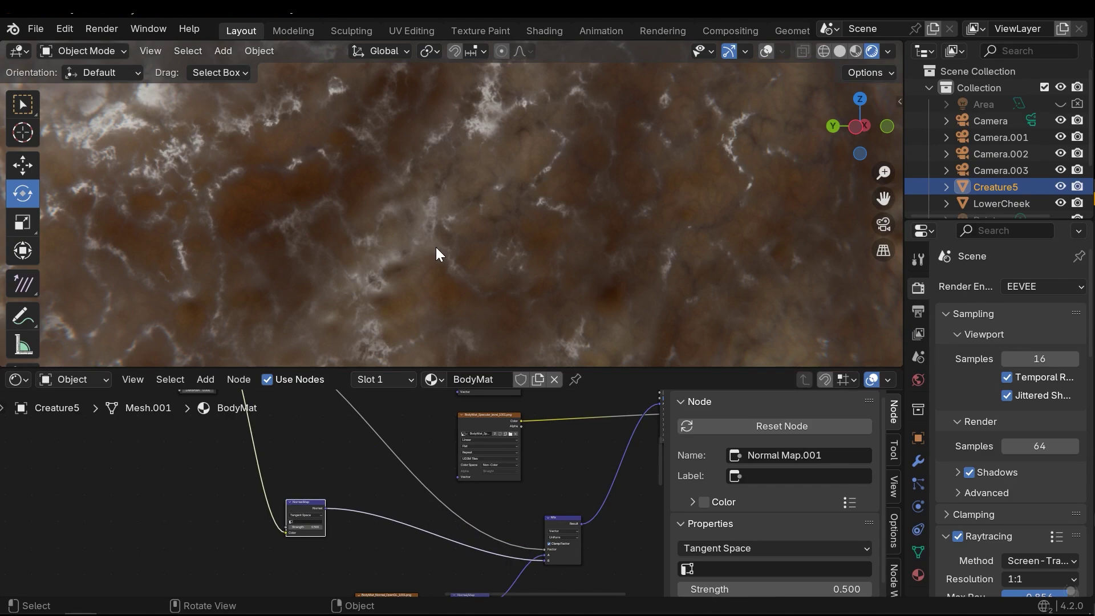
scroll(435, 245, down, 2)
scroll(443, 227, down, 5)
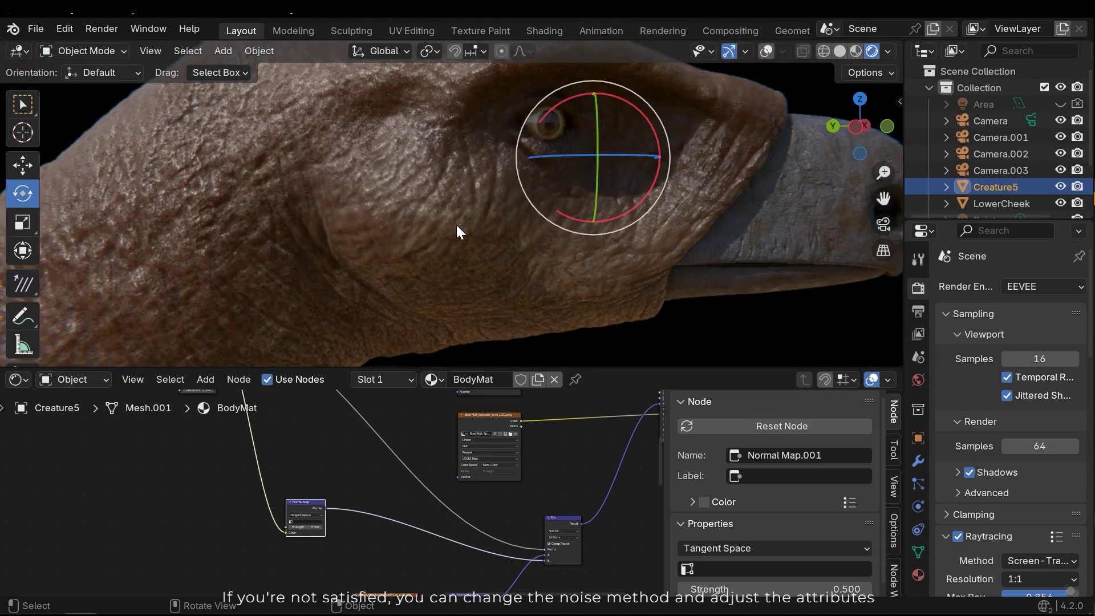
drag(437, 233, 498, 218)
middle_drag(497, 220, 373, 249)
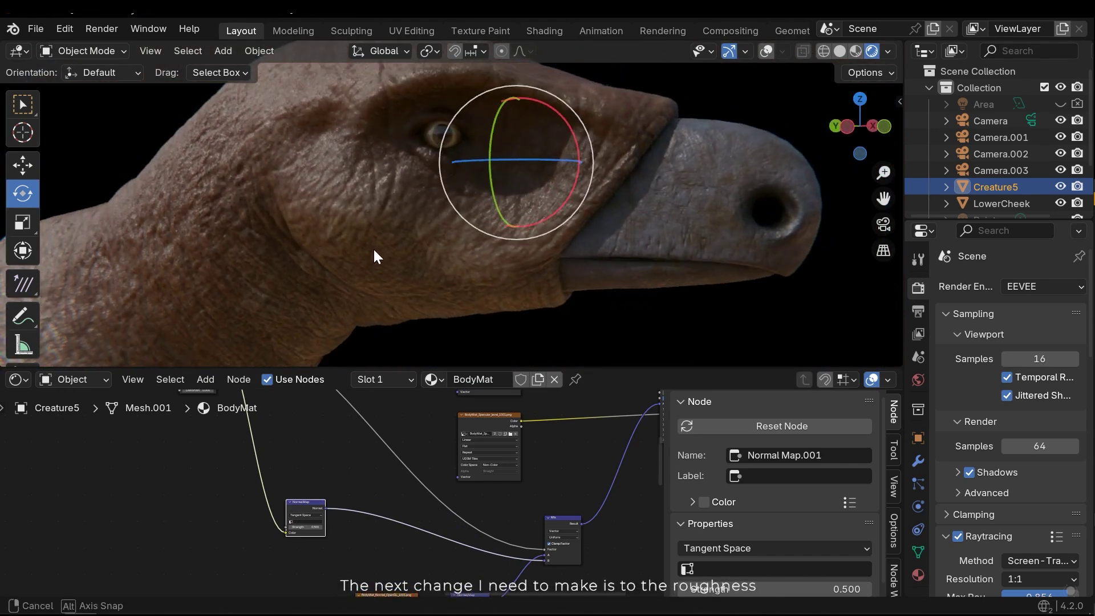
Move the whole normal node group, including both Normal Map nodes and the vector Mix, farther below the specular texture
scroll(476, 485, down, 4)
middle_drag(476, 486, 363, 481)
scroll(368, 502, down, 4)
middle_drag(389, 539, 387, 577)
scroll(392, 456, up, 6)
scroll(392, 457, up, 7)
scroll(405, 479, down, 13)
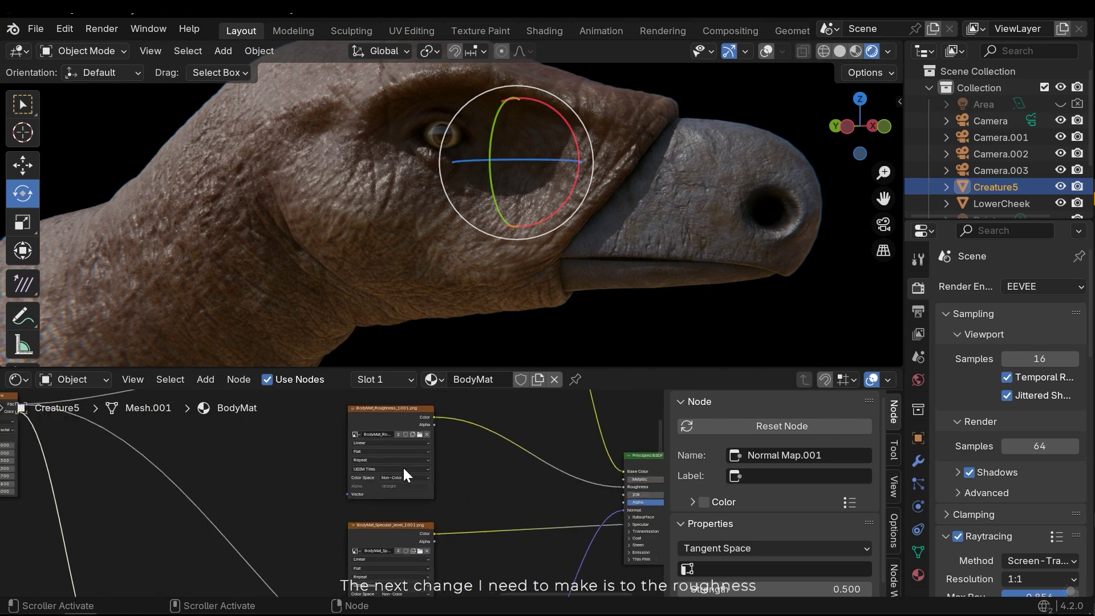
middle_drag(364, 535, 366, 457)
middle_drag(404, 533, 393, 479)
mouse_move(409, 515)
mouse_down()
mouse_move(240, 422)
mouse_move(243, 473)
mouse_move(408, 510)
mouse_up()
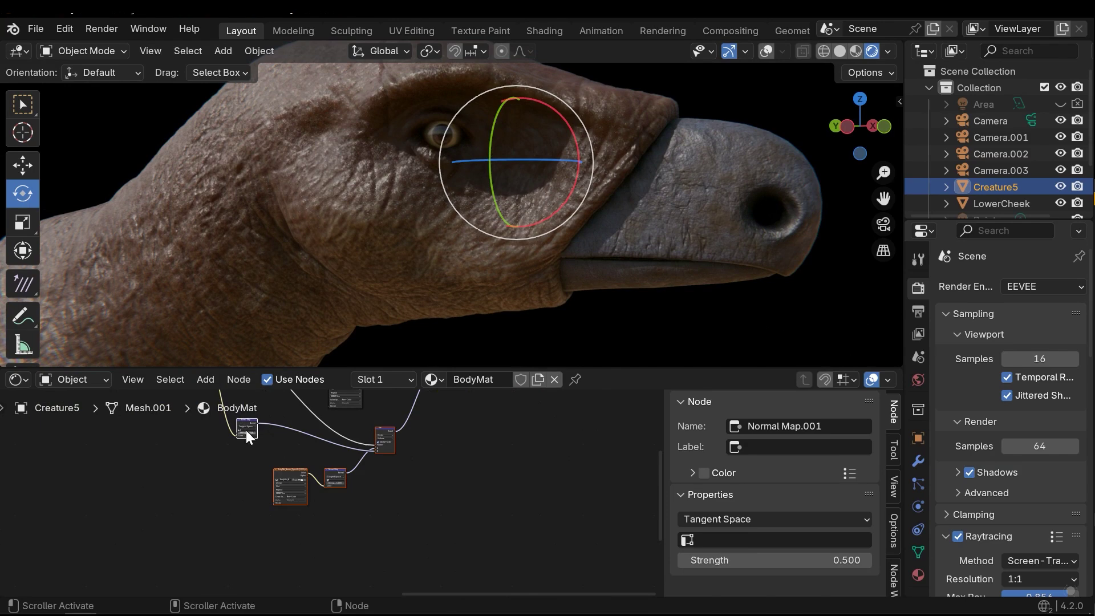
key(g)
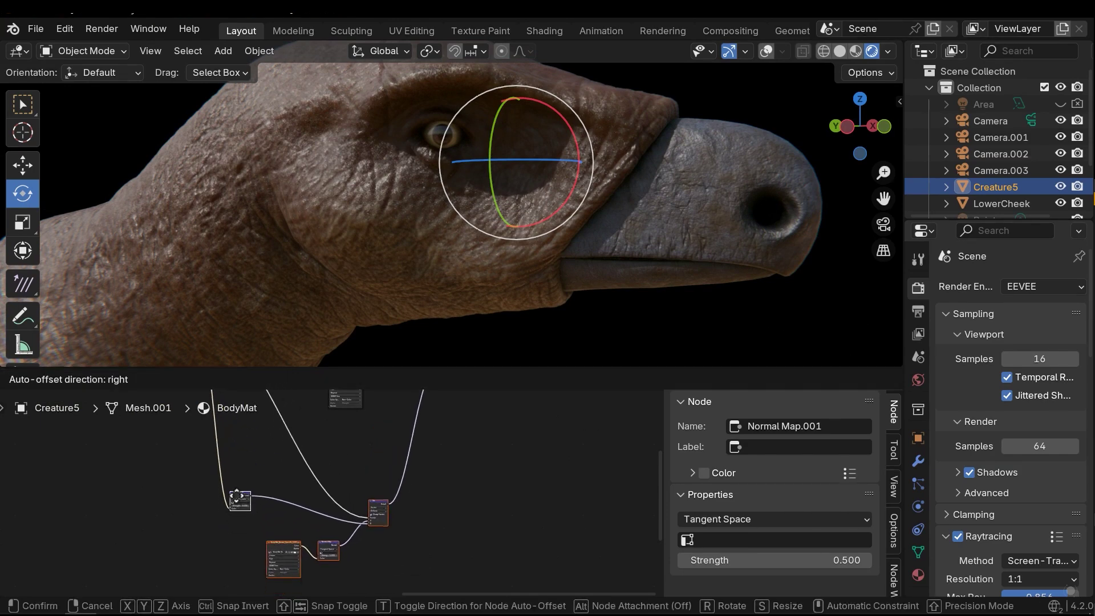
drag(236, 496, 234, 494)
click(316, 471)
middle_drag(317, 472, 312, 583)
scroll(338, 494, up, 1)
middle_drag(339, 495, 333, 442)
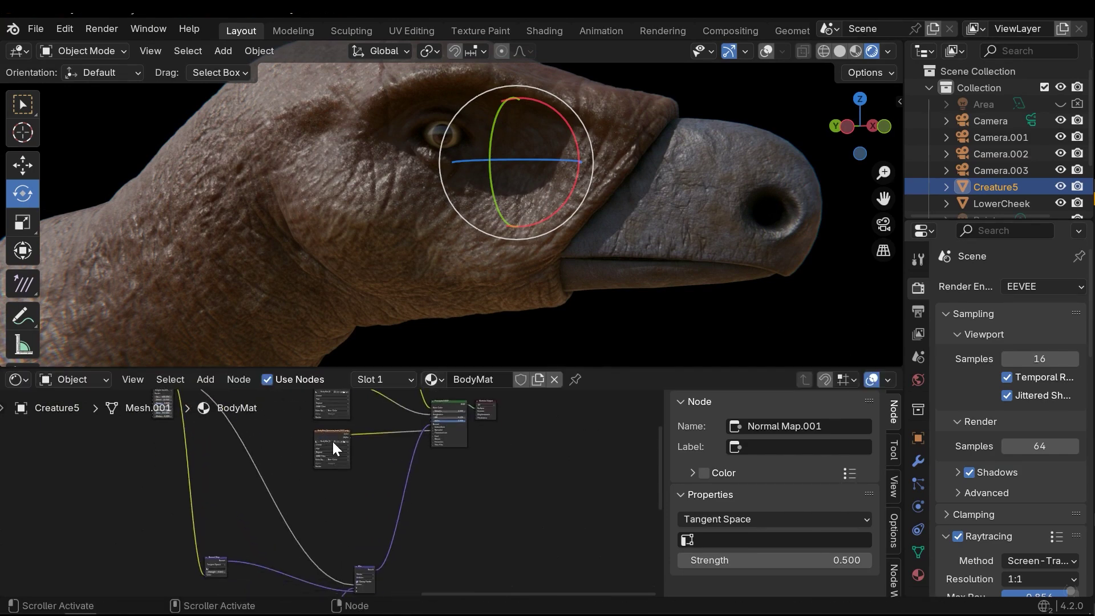
Move the specular and roughness image texture nodes lower to free space beside the Principled BSDF
drag(332, 441, 332, 525)
scroll(336, 522, up, 5)
middle_drag(341, 402, 327, 530)
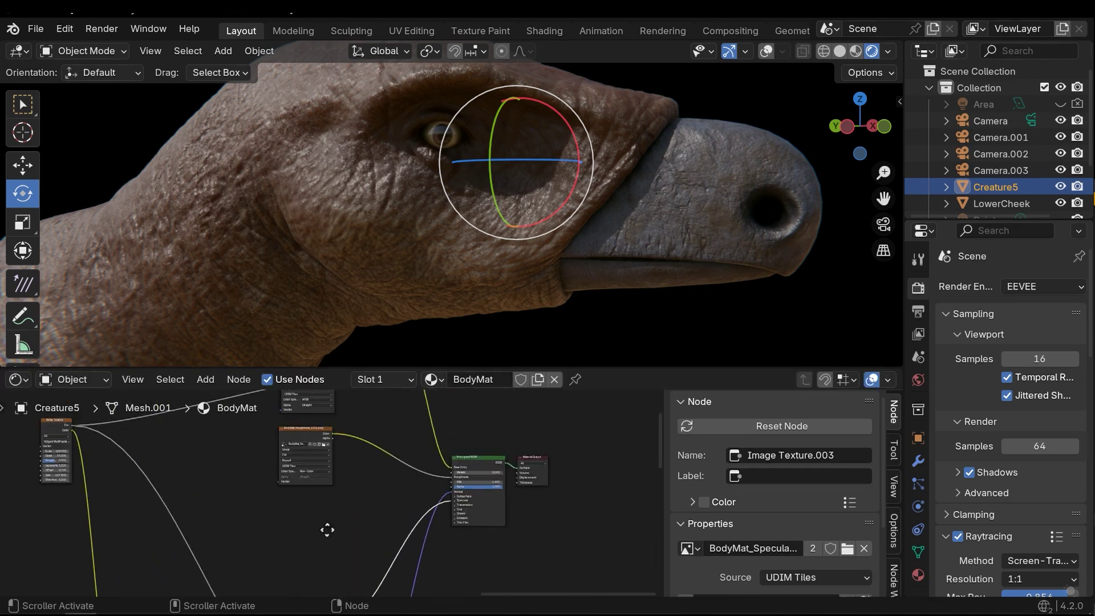
scroll(325, 442, up, 4)
middle_drag(332, 457, 334, 425)
drag(311, 402, 297, 480)
middle_drag(347, 469, 342, 474)
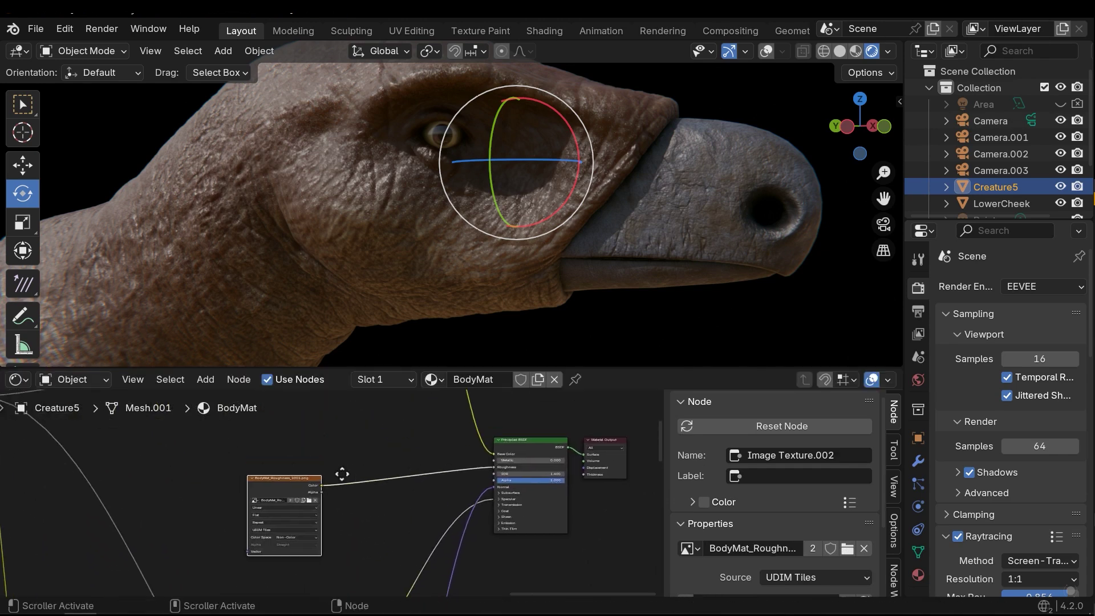
Add a float Mix node above the link between the roughness texture and the Principled BSDF
scroll(342, 474, up, 1)
key(shift+a)
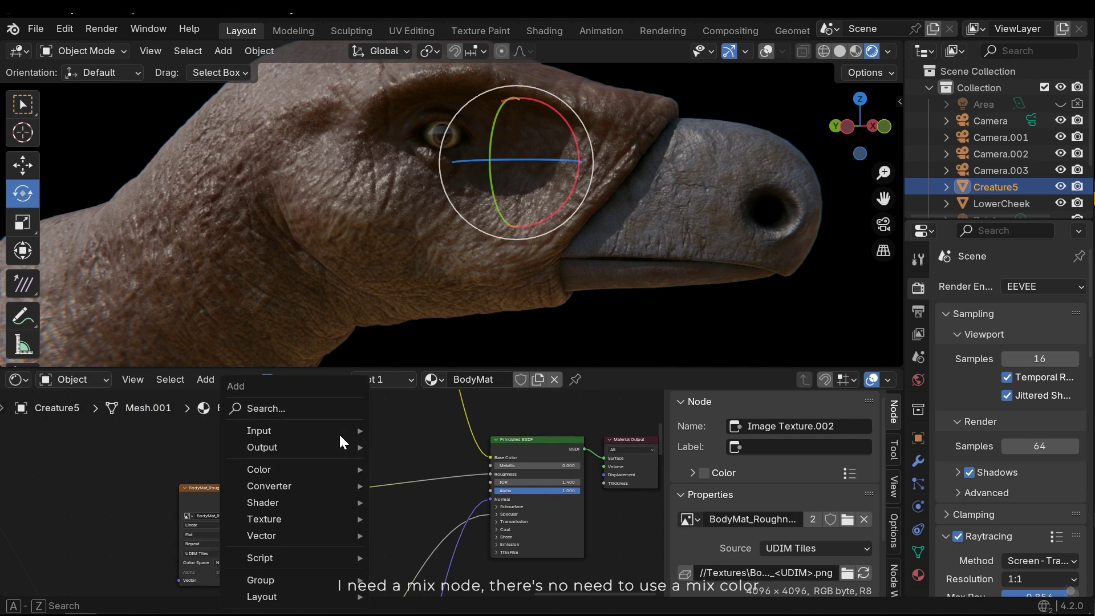
text(mix)
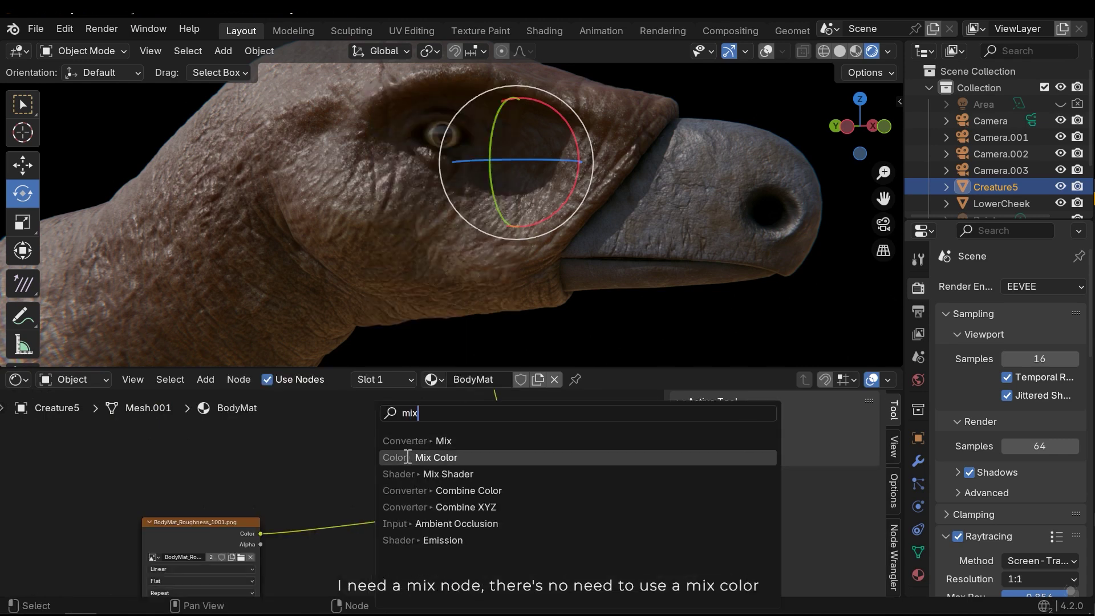
click(442, 440)
click(385, 449)
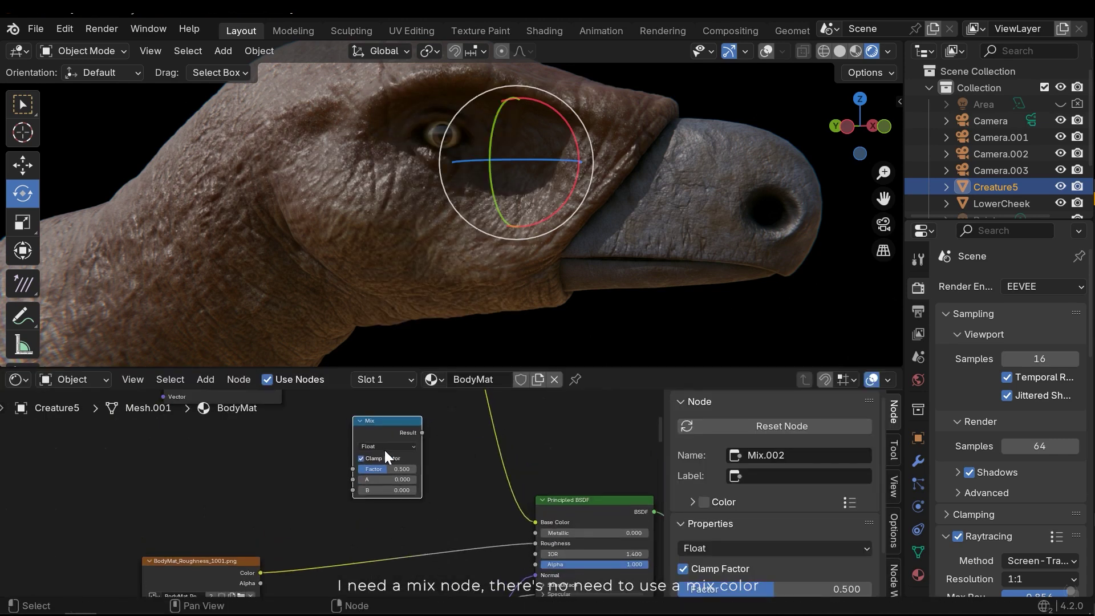
scroll(385, 450, up, 1)
drag(378, 434, 373, 470)
middle_drag(318, 526, 352, 477)
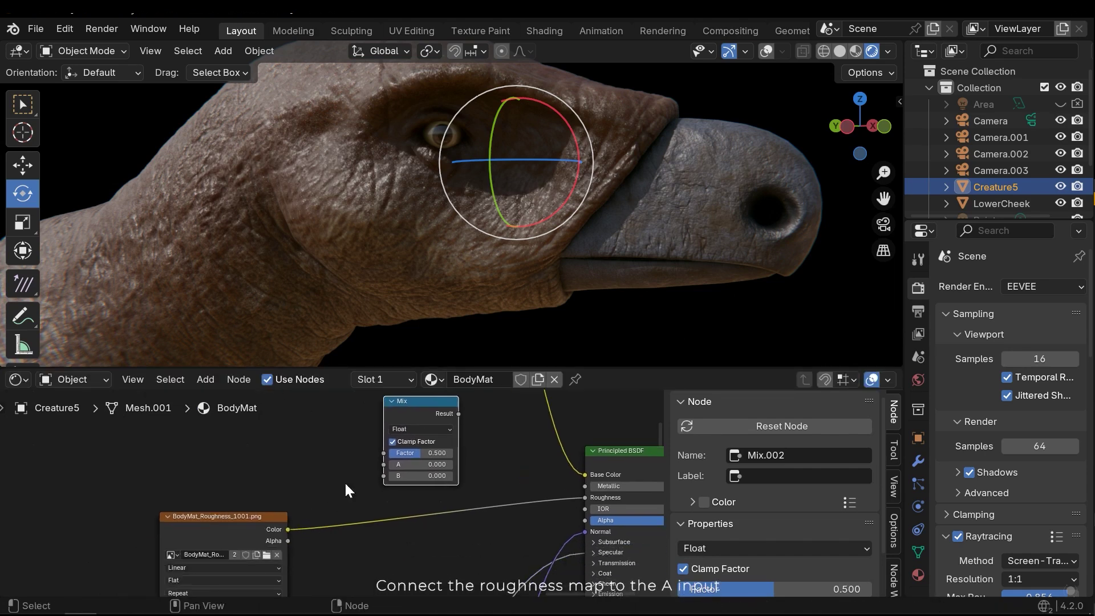
Connect the roughness texture's Color output to the new Mix node's A input and set B to 0.1
middle_drag(393, 435, 365, 469)
scroll(376, 466, up, 1)
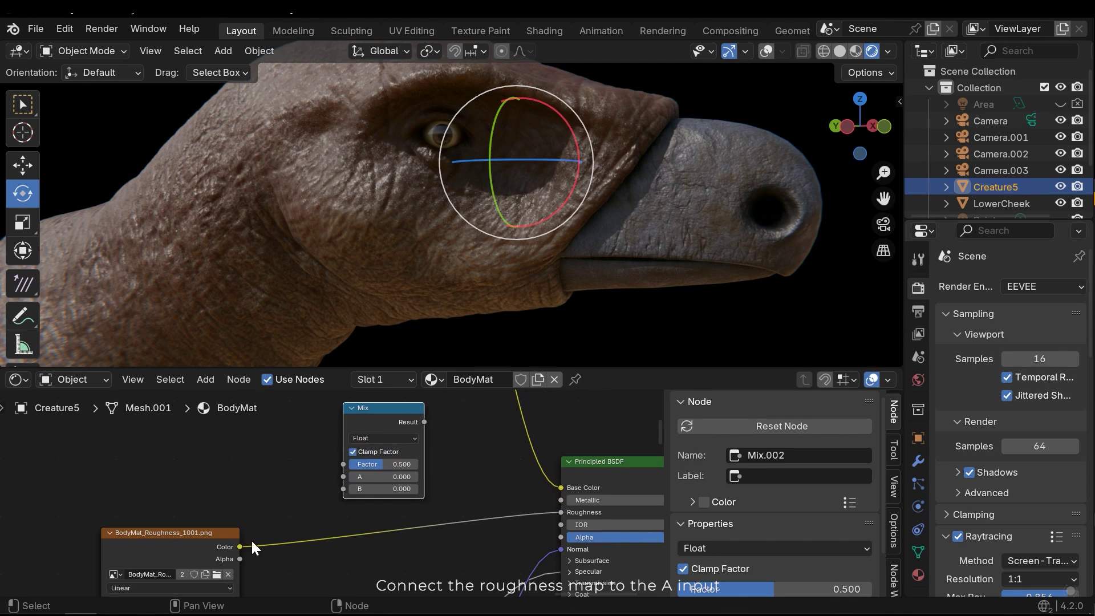
drag(240, 545, 400, 499)
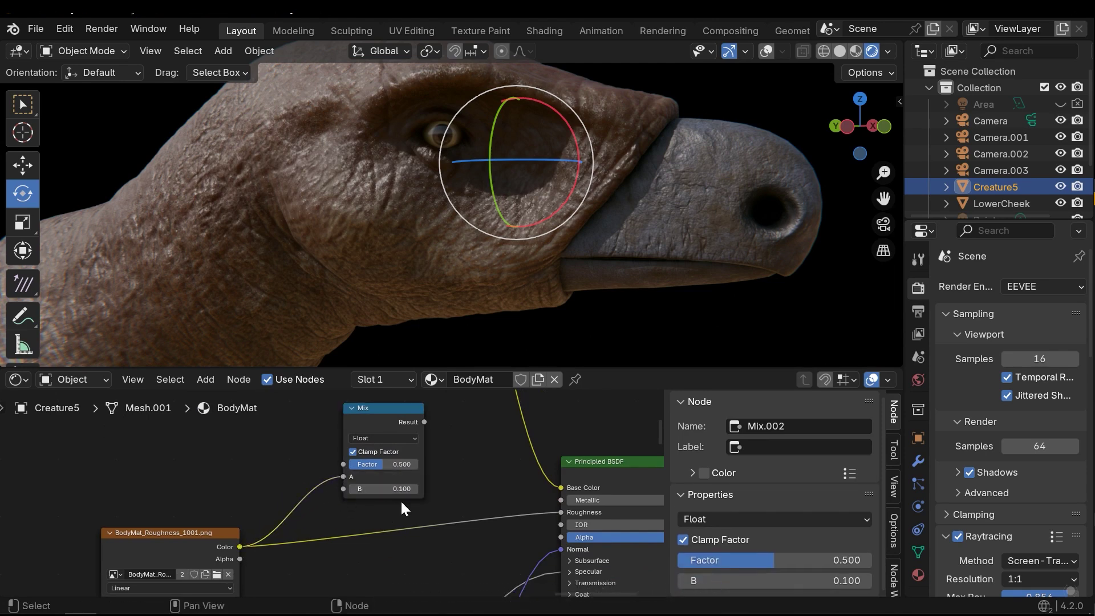
Drive the Mix node's Factor with the Noise Texture's Fac and feed its Result into the Principled BSDF's Roughness
scroll(323, 454, down, 1)
middle_drag(301, 485, 407, 507)
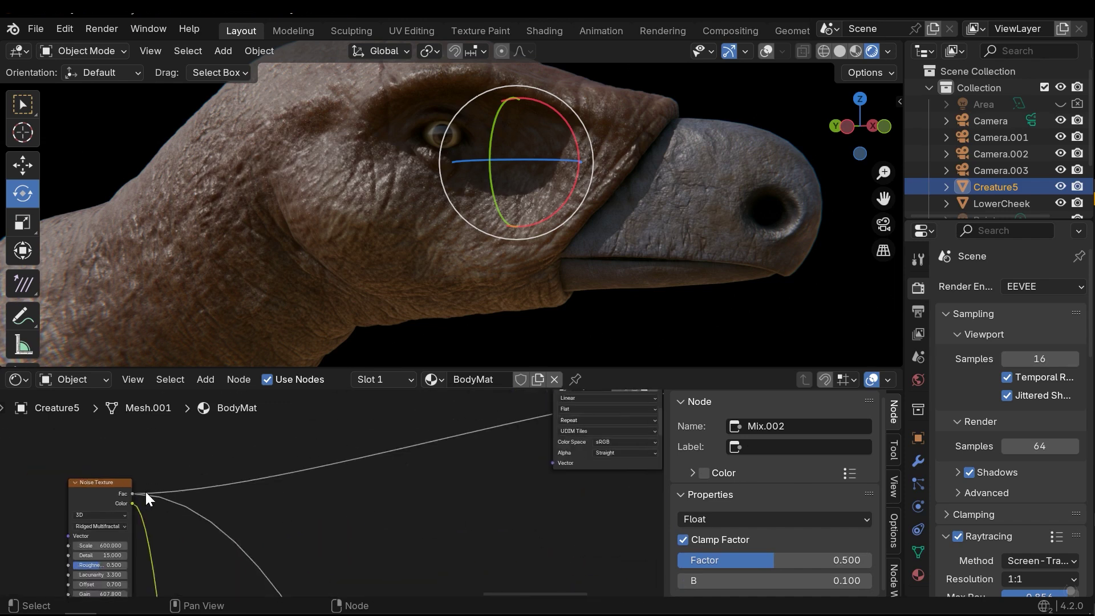
drag(135, 494, 507, 460)
middle_drag(513, 470, 290, 479)
drag(345, 436, 447, 503)
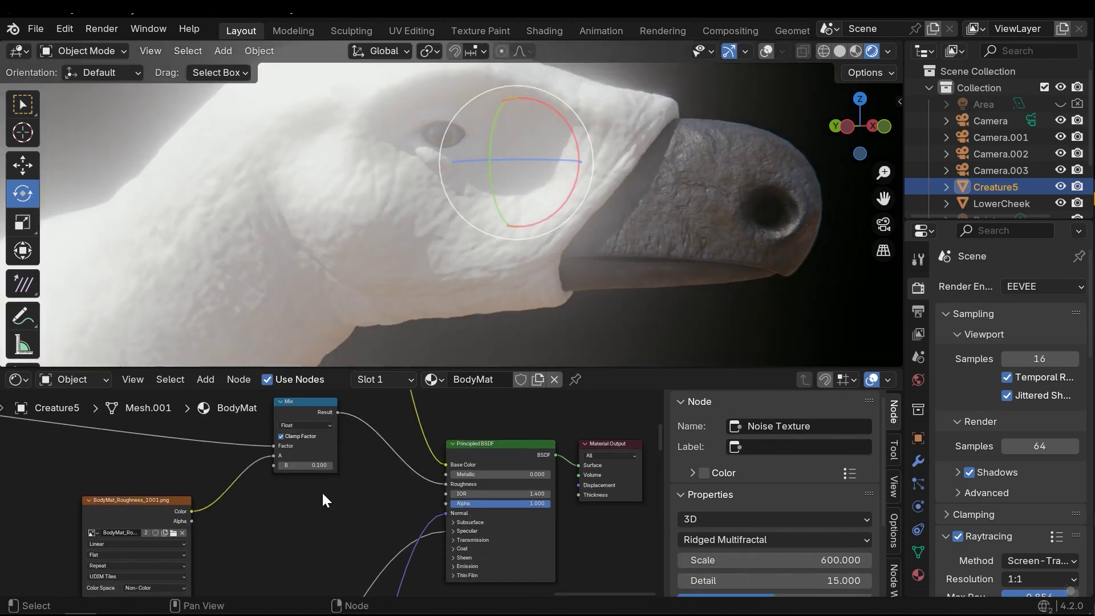
Shift the roughness Mix node slightly and examine the shine on the creature's skin up close
middle_drag(321, 491, 490, 502)
drag(469, 434, 467, 359)
scroll(382, 182, up, 2)
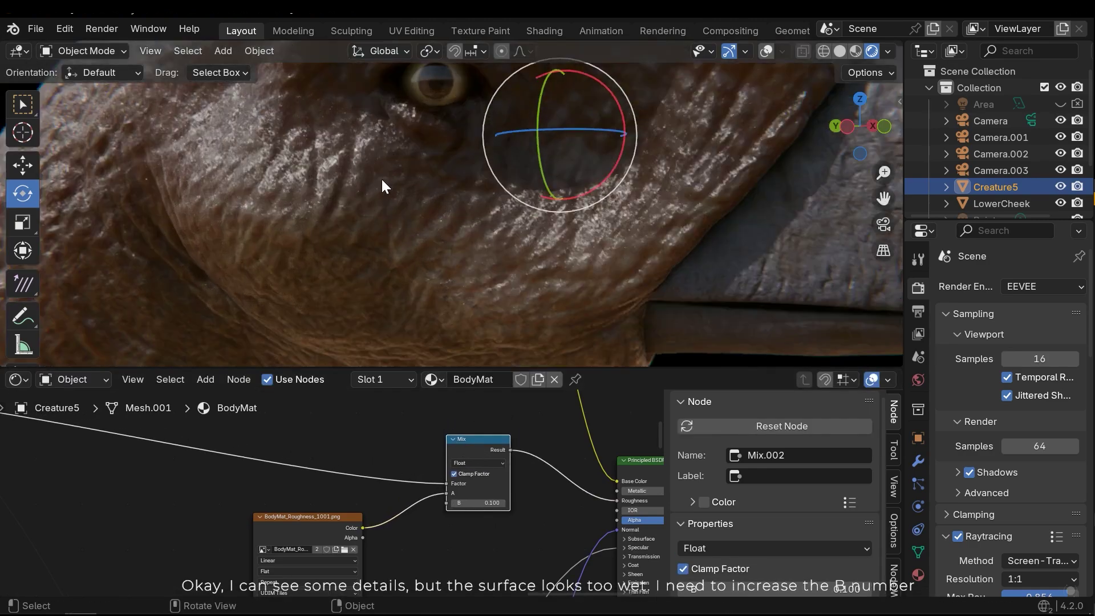
middle_drag(394, 188, 453, 211)
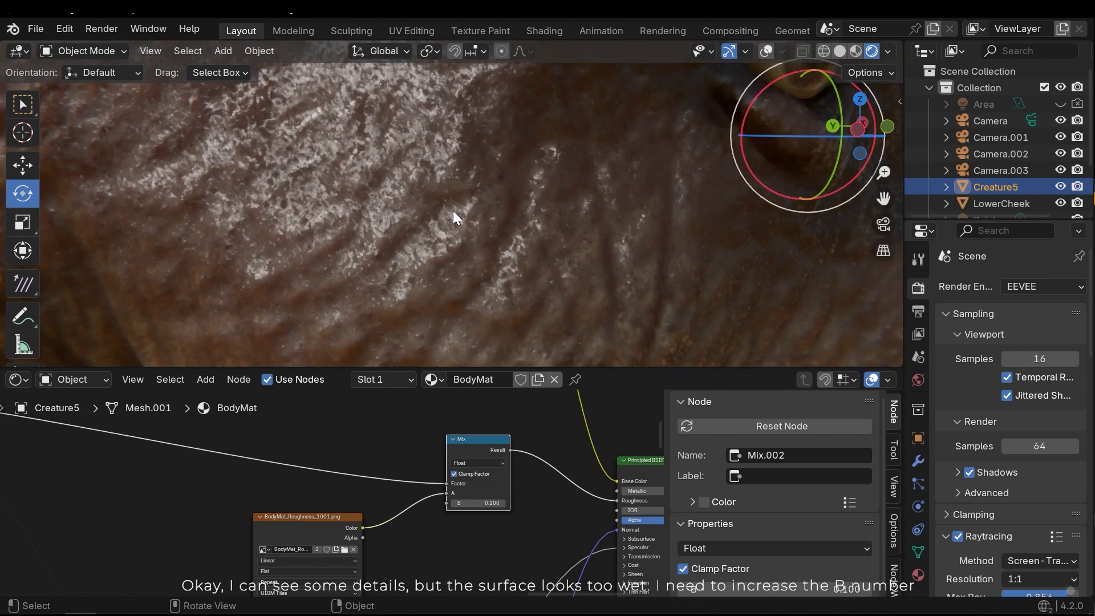
scroll(427, 248, up, 2)
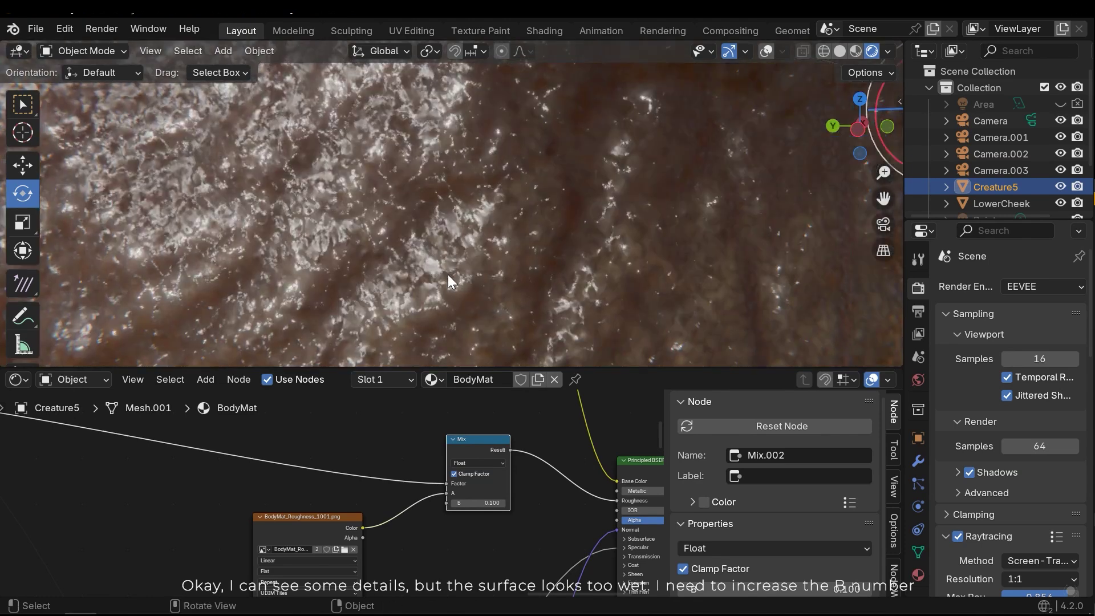
Set the roughness Mix node's B value to 0.6 and inspect the micro roughness across the creature's head
middle_drag(440, 535, 412, 552)
scroll(412, 552, up, 4)
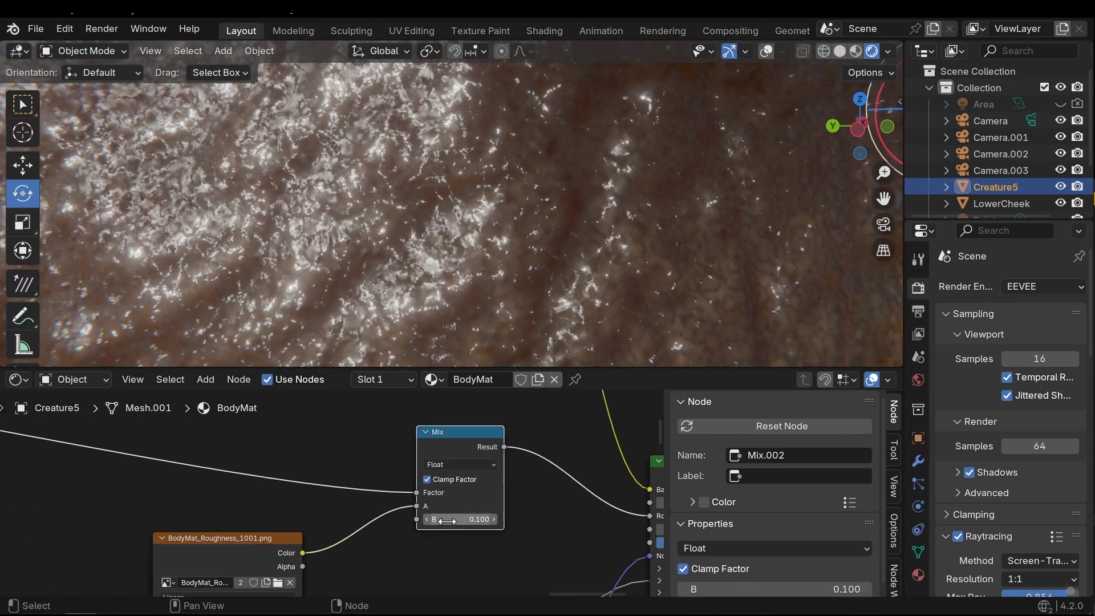
drag(462, 519, 507, 519)
click(492, 518)
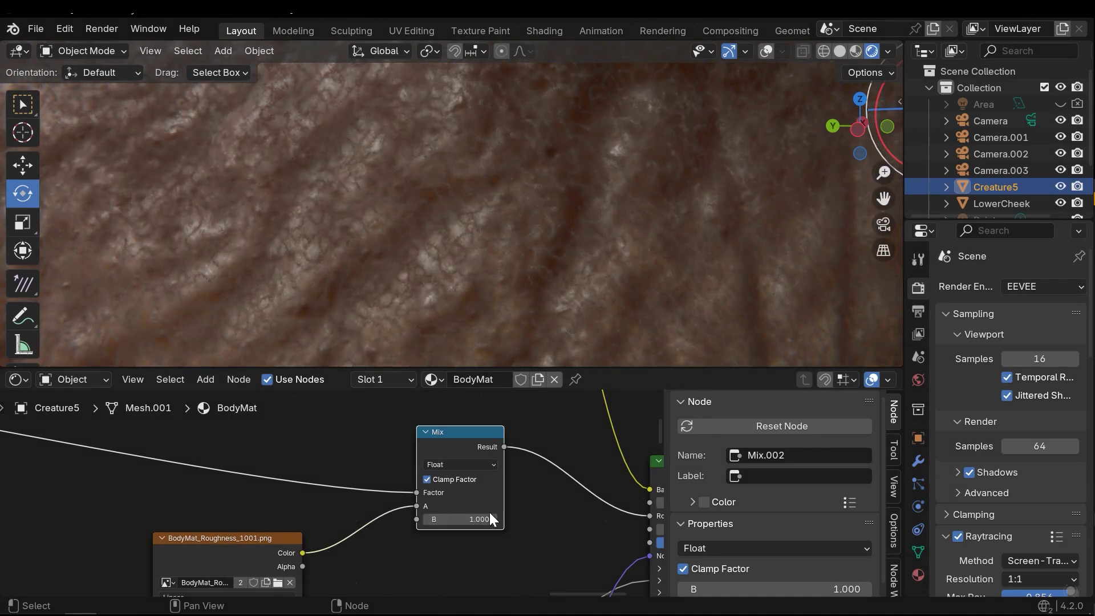
click(477, 516)
text(.6)
key(Return)
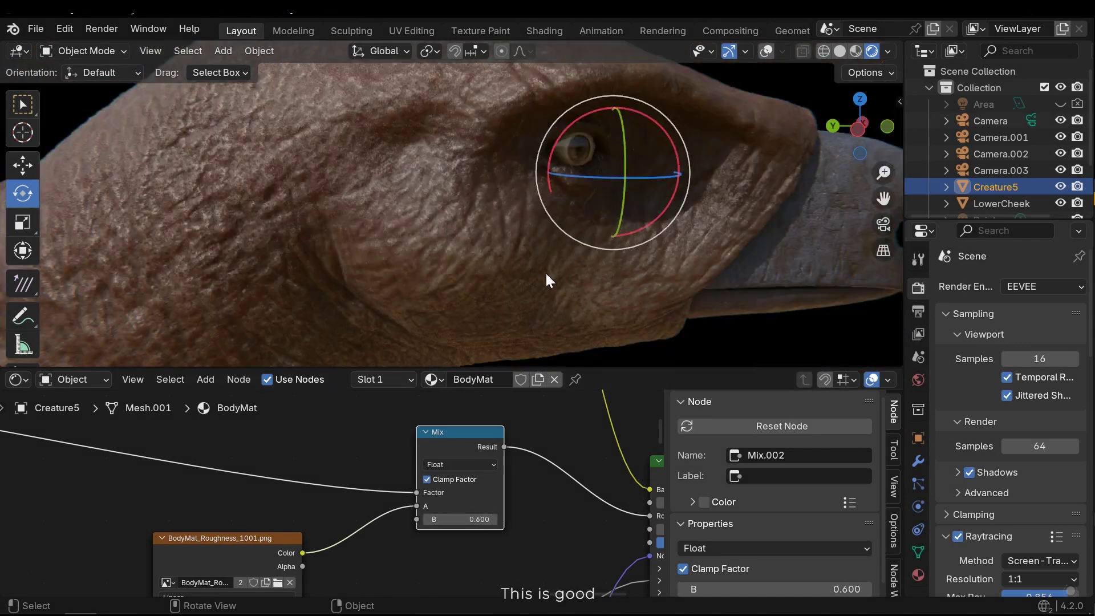
middle_drag(545, 272, 425, 212)
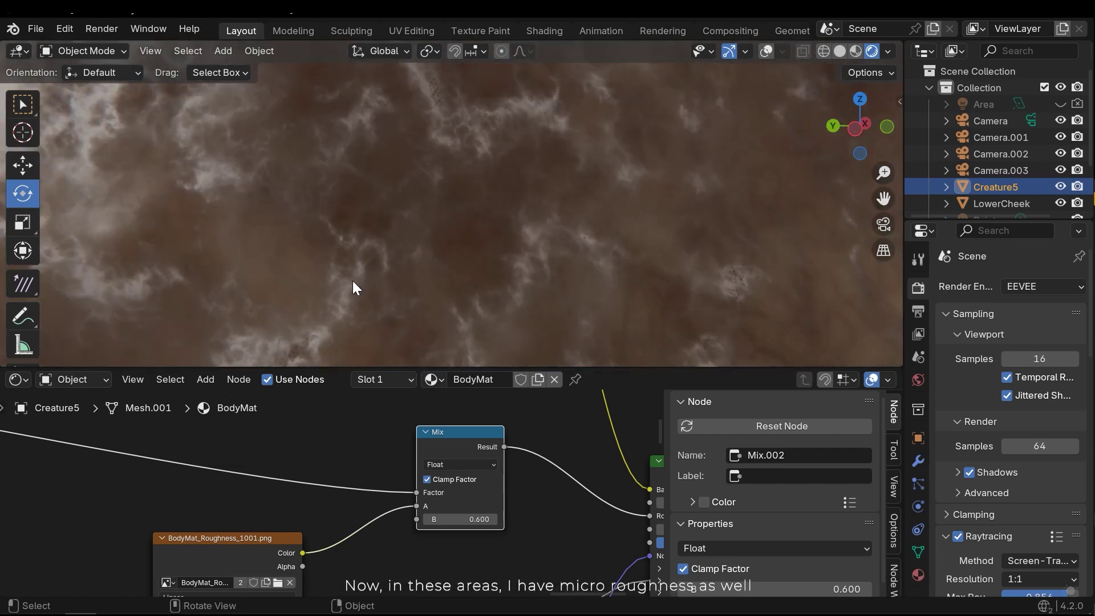
ctrl+middle_drag(647, 265, 499, 431)
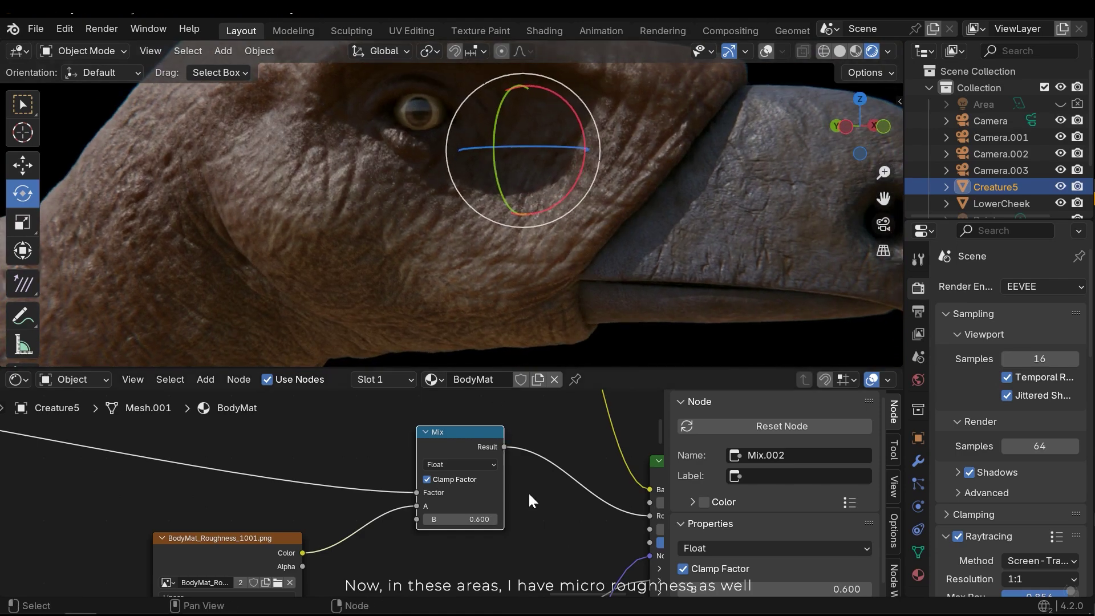
Select the roughness texture together with its Mix node and move both higher in the node tree
ctrl+middle_drag(528, 492, 389, 508)
scroll(422, 522, down, 4)
scroll(388, 508, up, 3)
drag(425, 543, 349, 480)
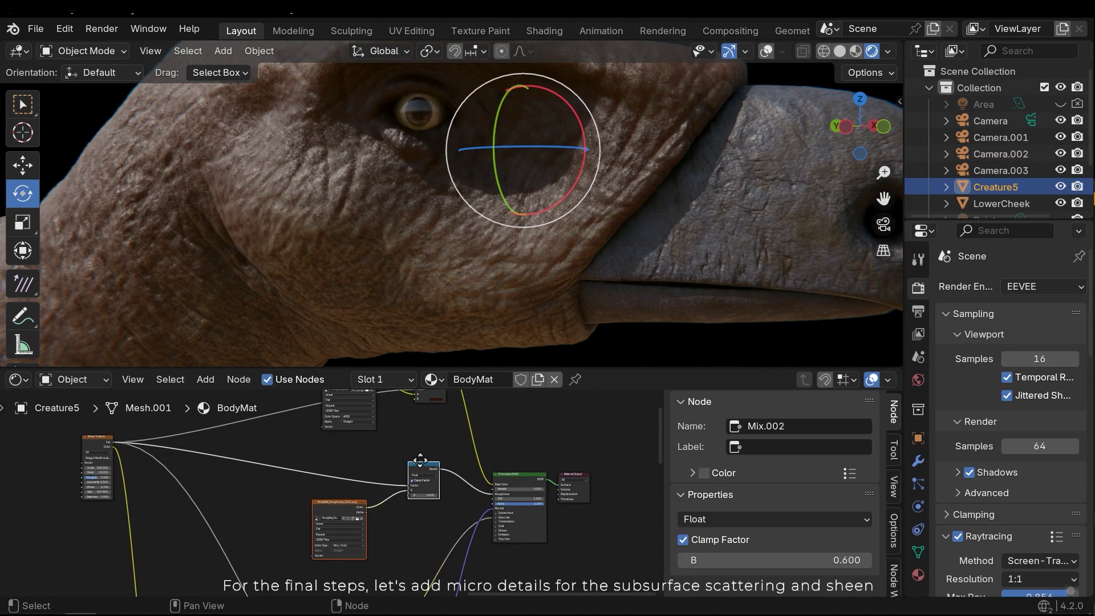
drag(418, 480, 309, 438)
Expand the Subsurface settings of the Principled BSDF node
middle_drag(309, 437, 287, 427)
scroll(413, 509, up, 12)
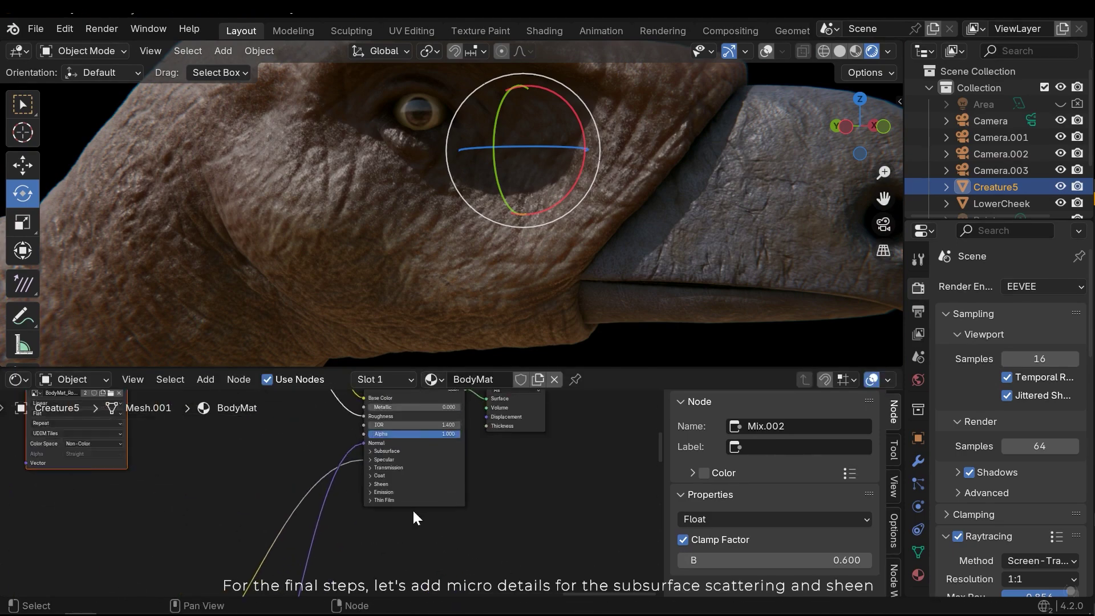
middle_drag(416, 436, 396, 459)
scroll(399, 456, up, 2)
click(404, 453)
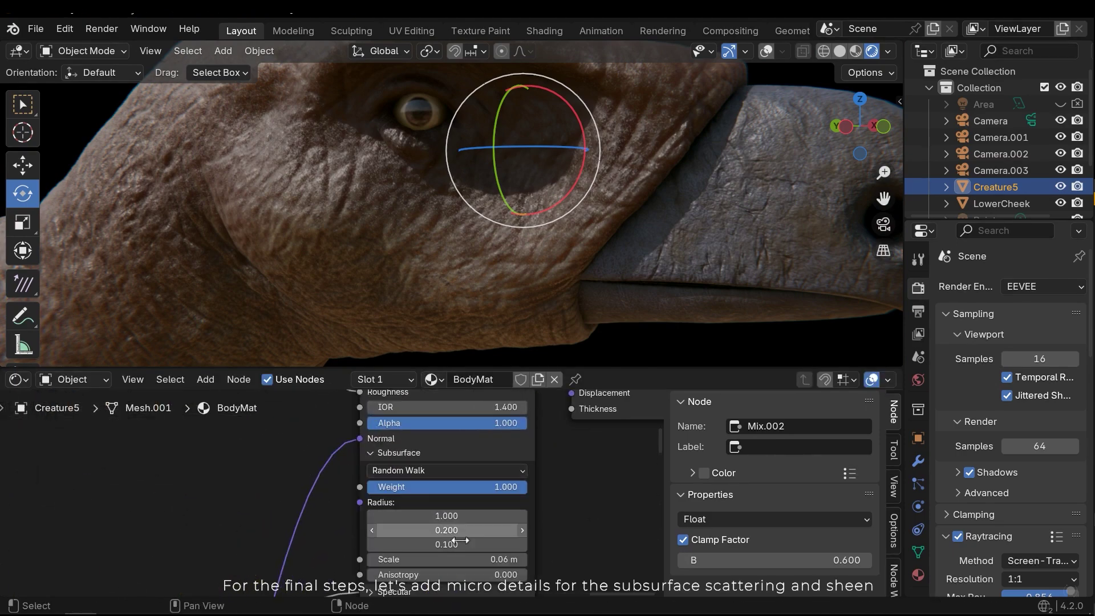
Try a Subsurface Scale of 10 m on the Principled BSDF and undo the change
scroll(544, 529, down, 2)
middle_drag(544, 529, 484, 486)
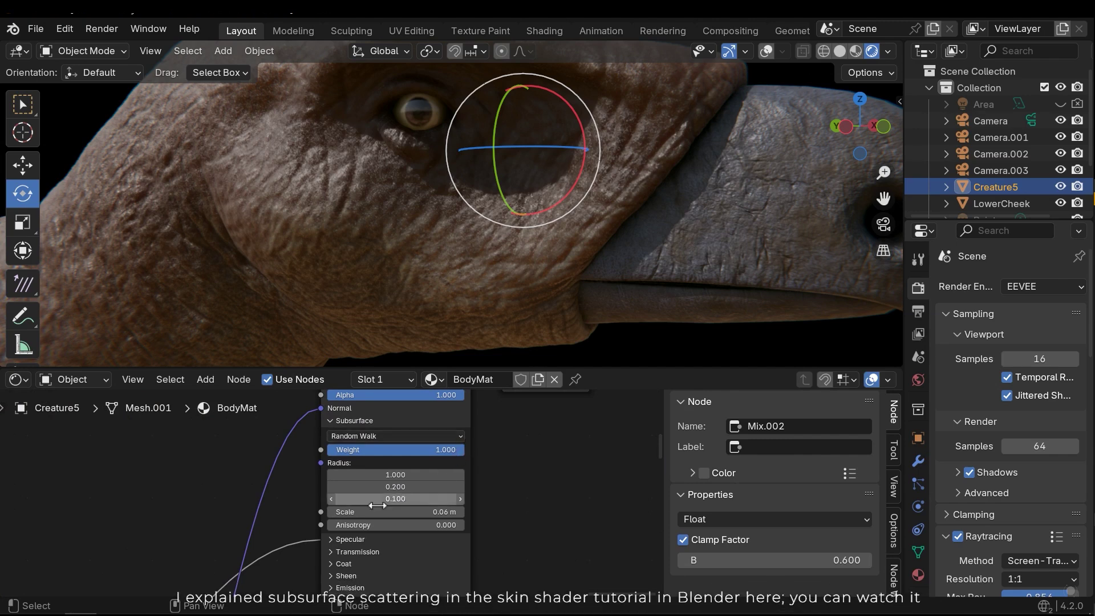
drag(350, 513, 399, 513)
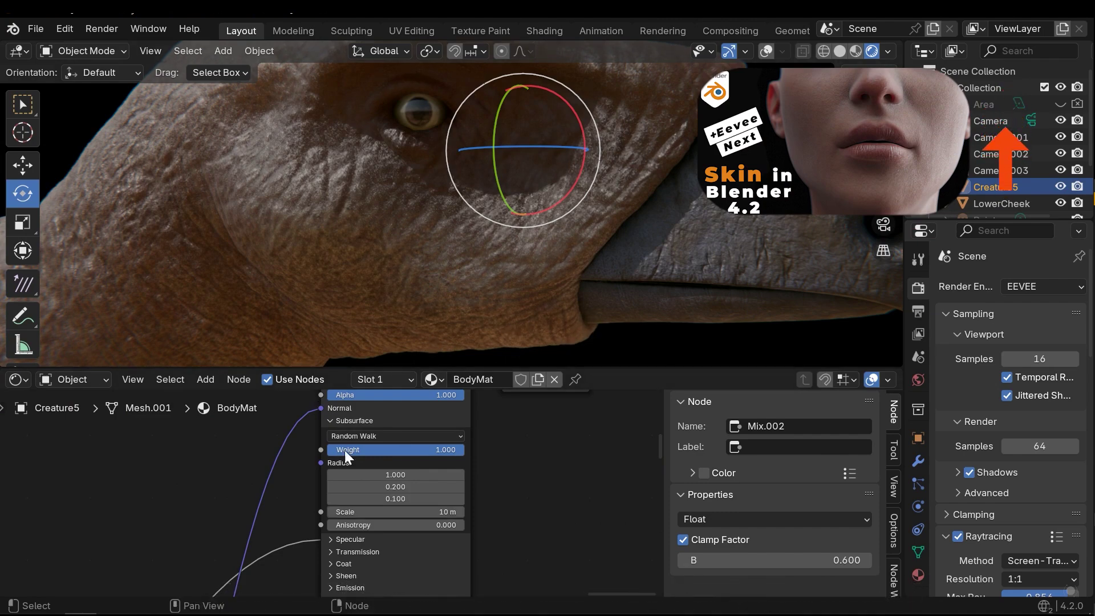
middle_drag(236, 528, 257, 531)
key(ctrl+z)
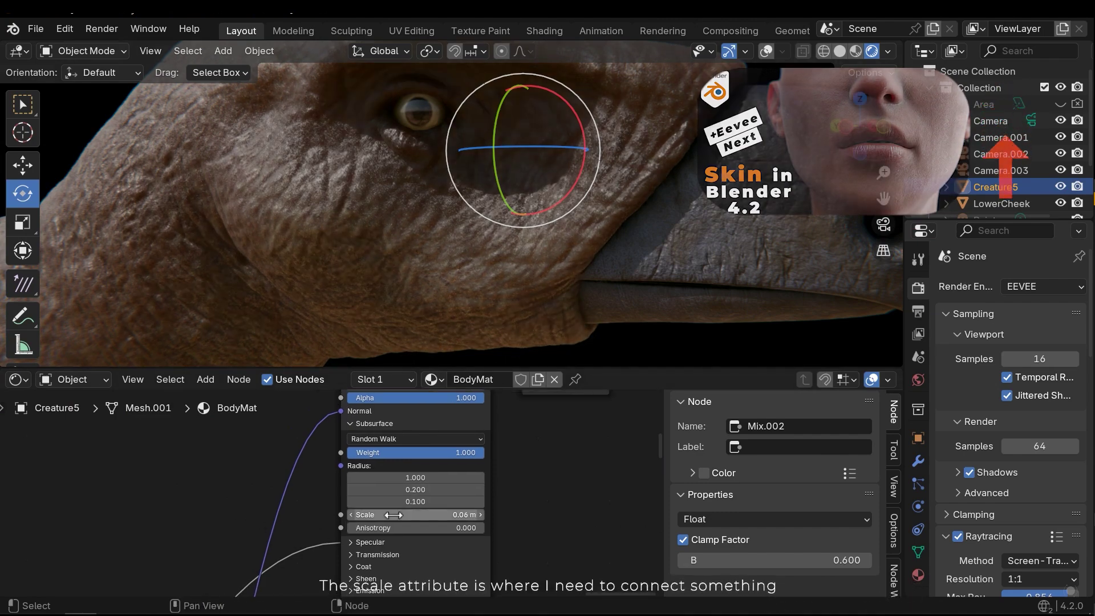
Add a Math node in the empty area below and between the Noise Texture and the roughness texture
scroll(152, 510, down, 3)
middle_drag(456, 522, 1041, 532)
middle_drag(349, 427, 182, 440)
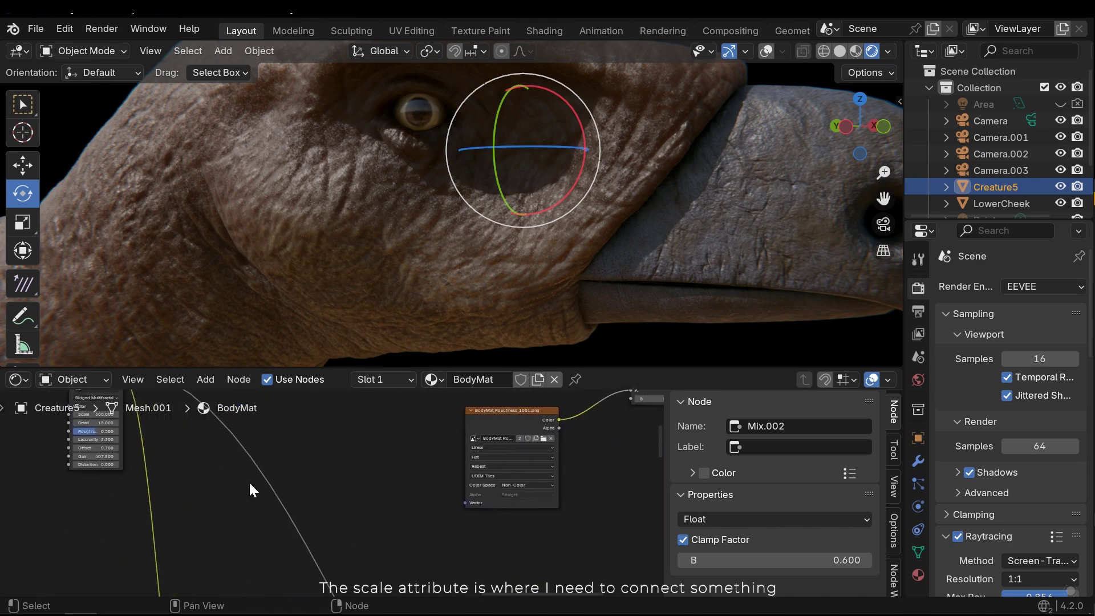
middle_drag(490, 479, 481, 460)
middle_drag(499, 412, 450, 484)
middle_drag(258, 519, 308, 497)
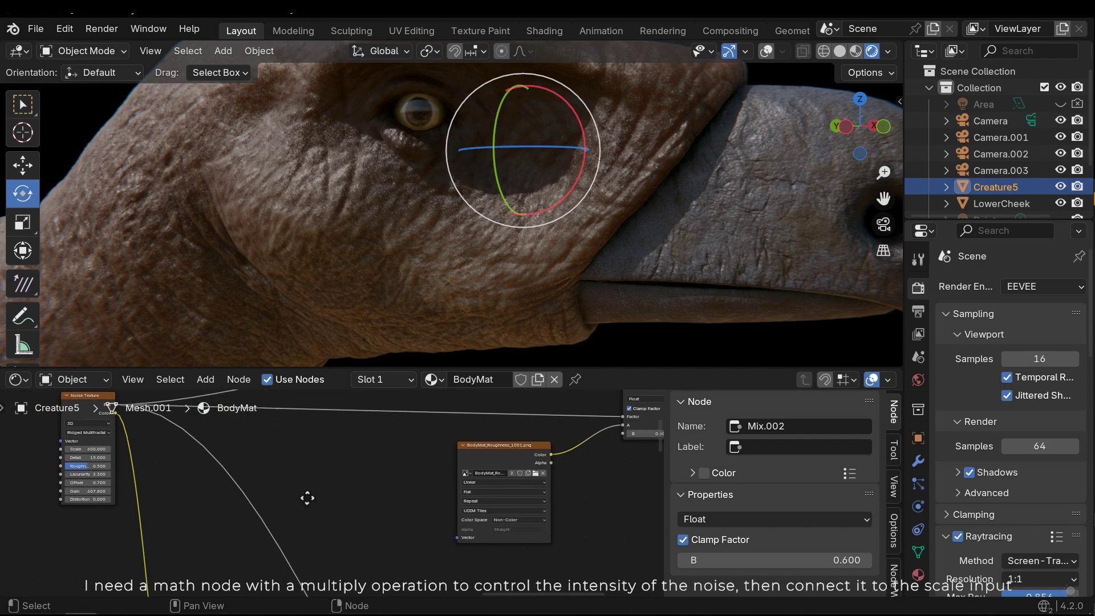
key(shift+a)
text(ma)
key(Return)
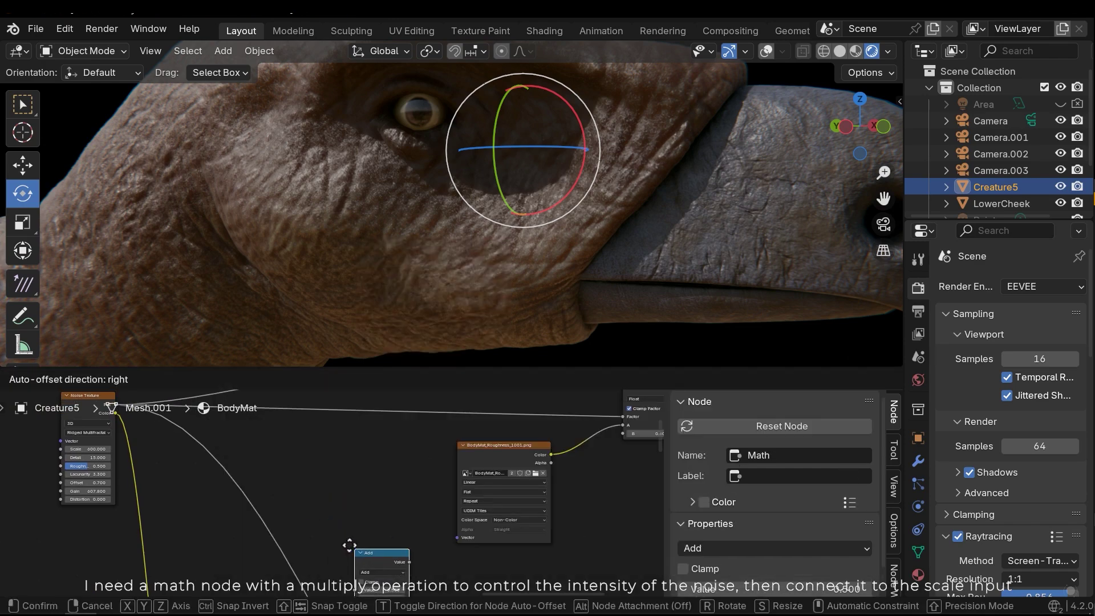
click(358, 547)
Set the new Math node's operation to Multiply
scroll(374, 516, up, 2)
scroll(358, 456, up, 1)
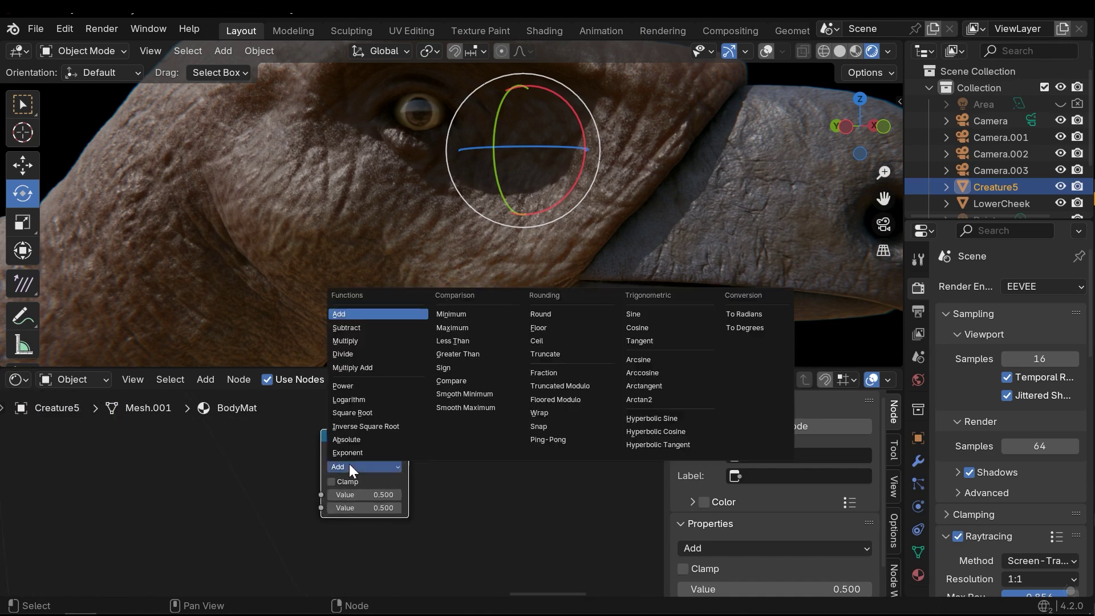
click(349, 464)
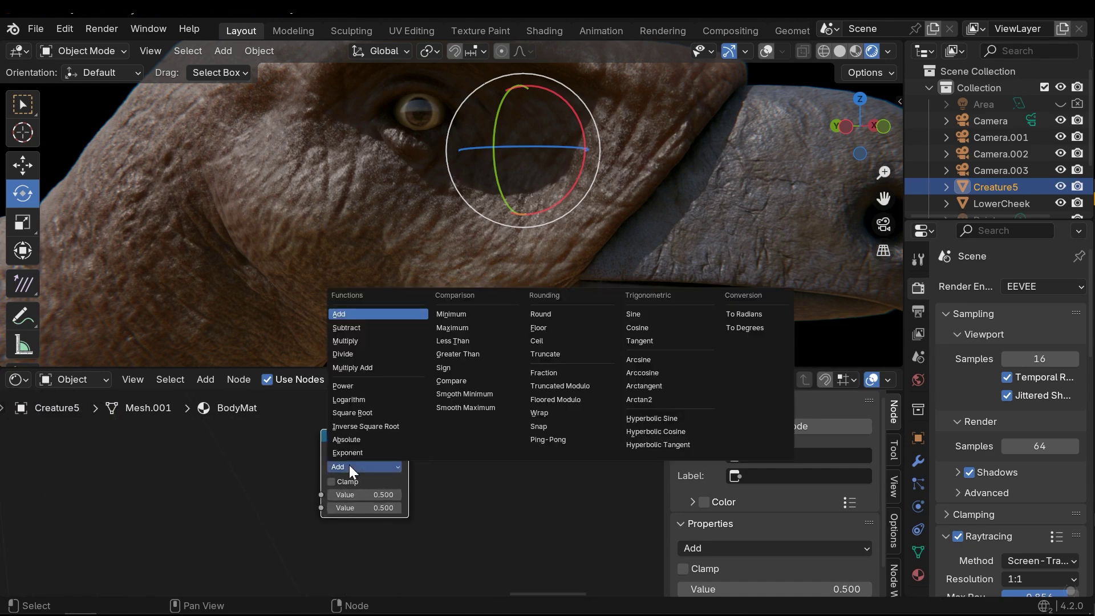
click(345, 340)
Route the Noise Texture's Fac through the Multiply node's first value into the Principled BSDF's Subsurface Scale
middle_drag(553, 563, 678, 418)
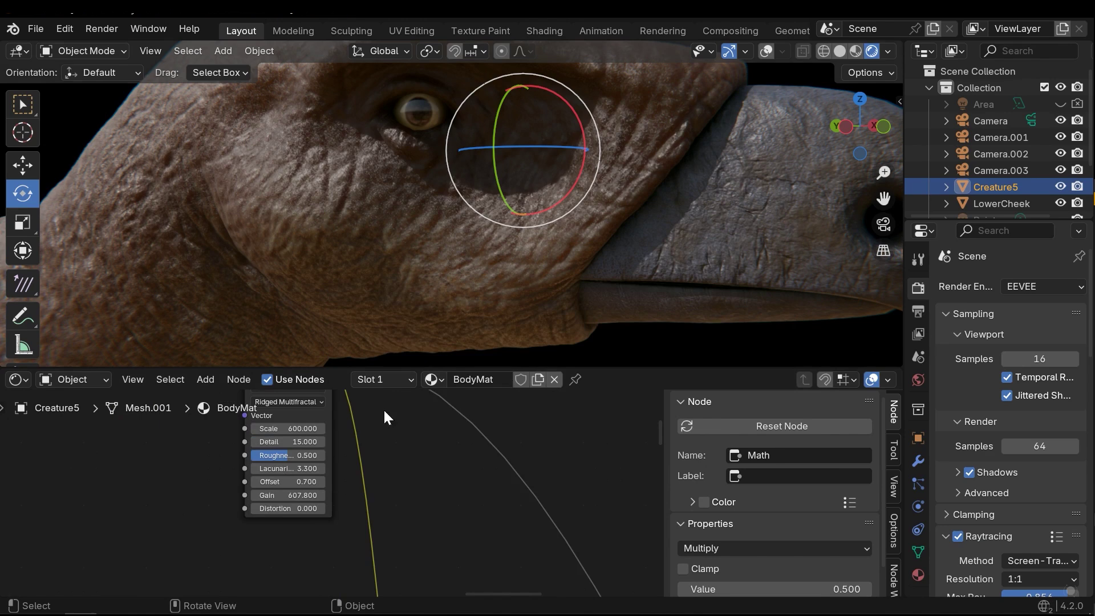
middle_drag(379, 420, 357, 468)
drag(318, 423, 432, 458)
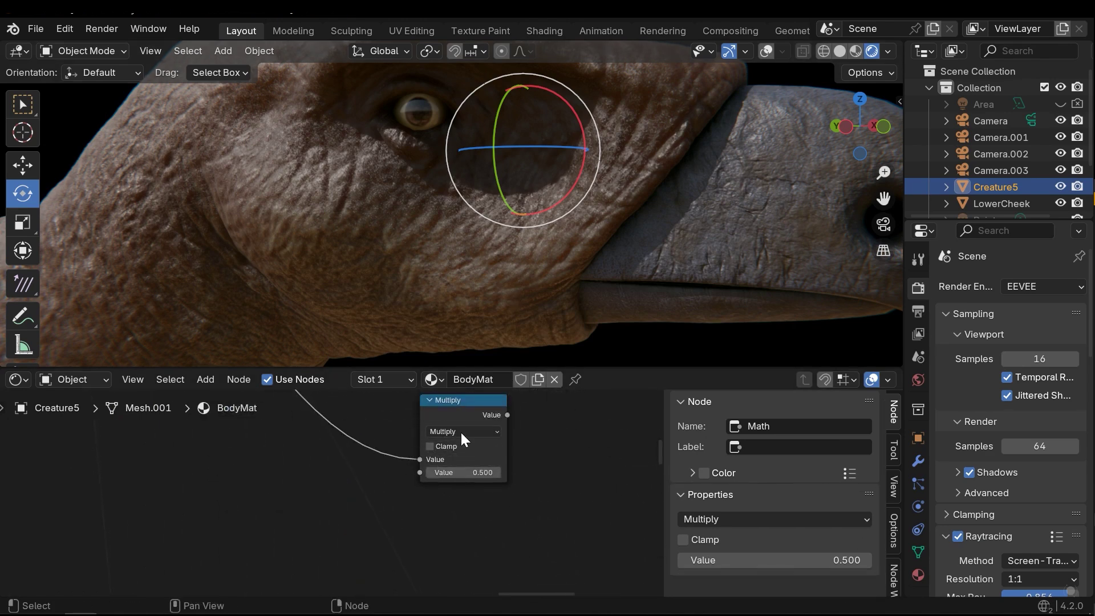
middle_drag(470, 477, 241, 518)
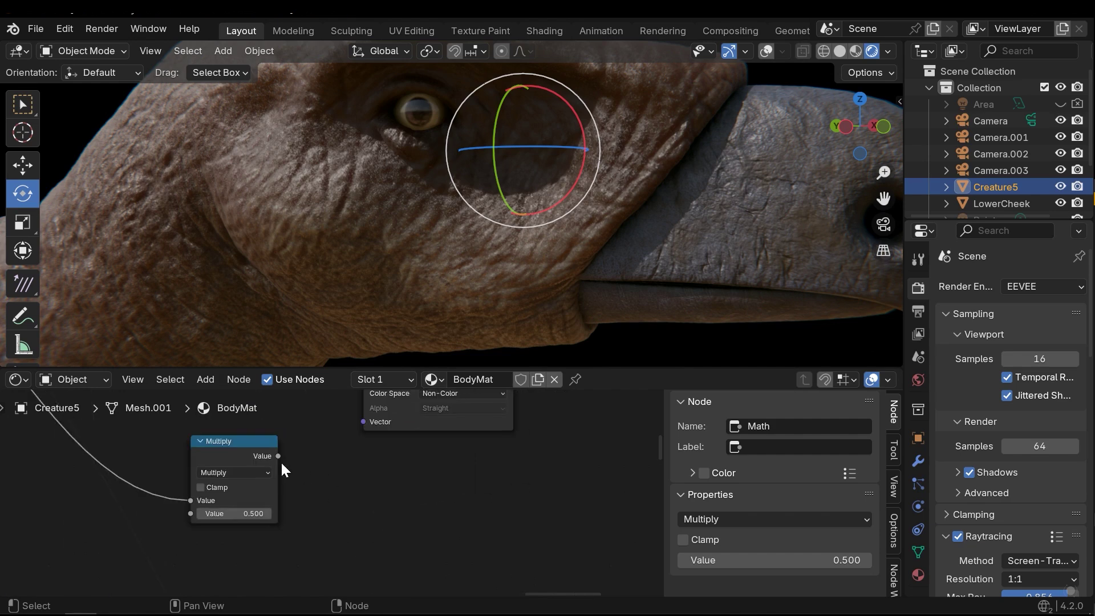
drag(279, 458, 401, 428)
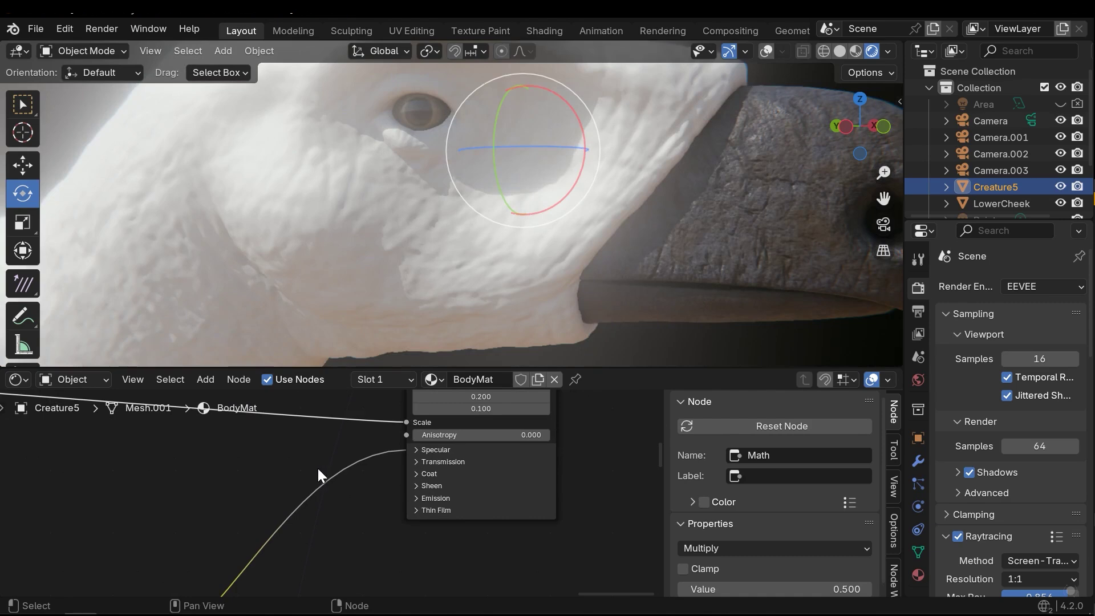
middle_drag(421, 518, 355, 418)
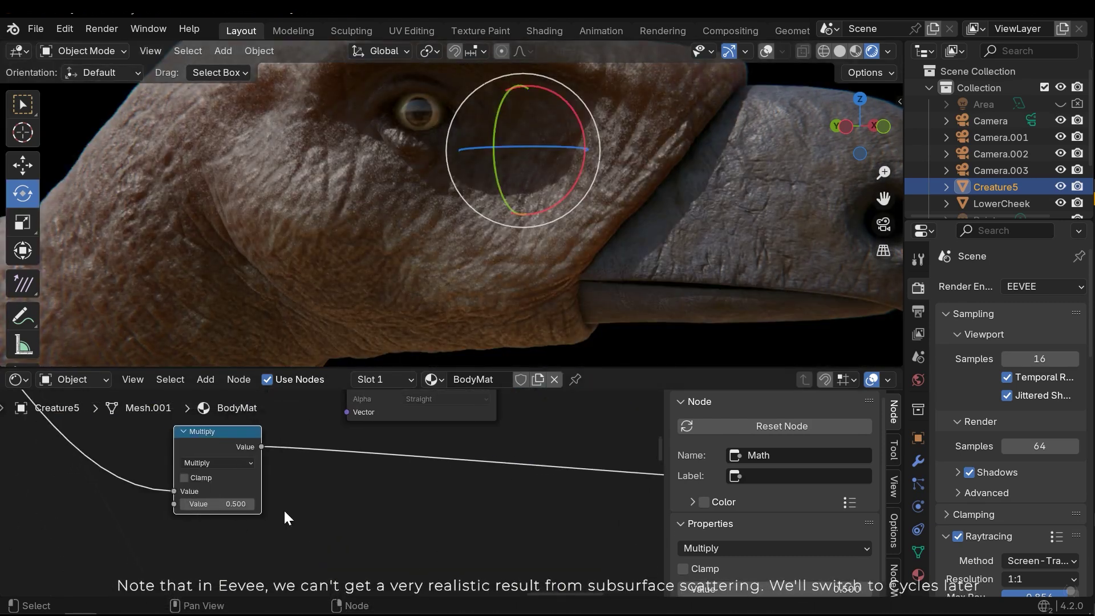
scroll(502, 145, down, 2)
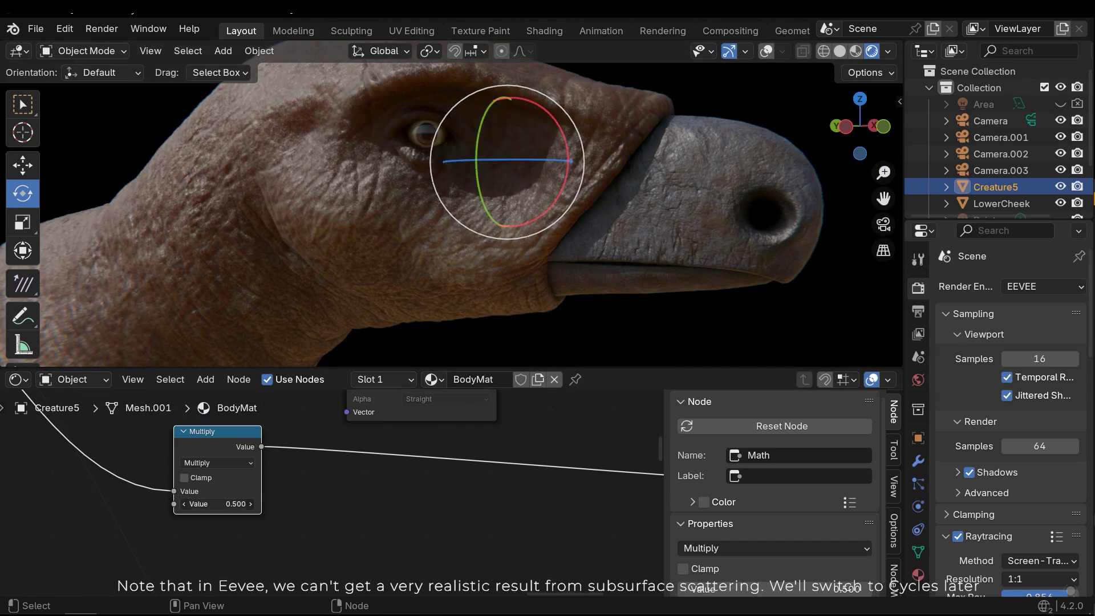
Try a second value of 10.6 on the Multiply node feeding Subsurface Scale and undo the change
drag(228, 503, 288, 504)
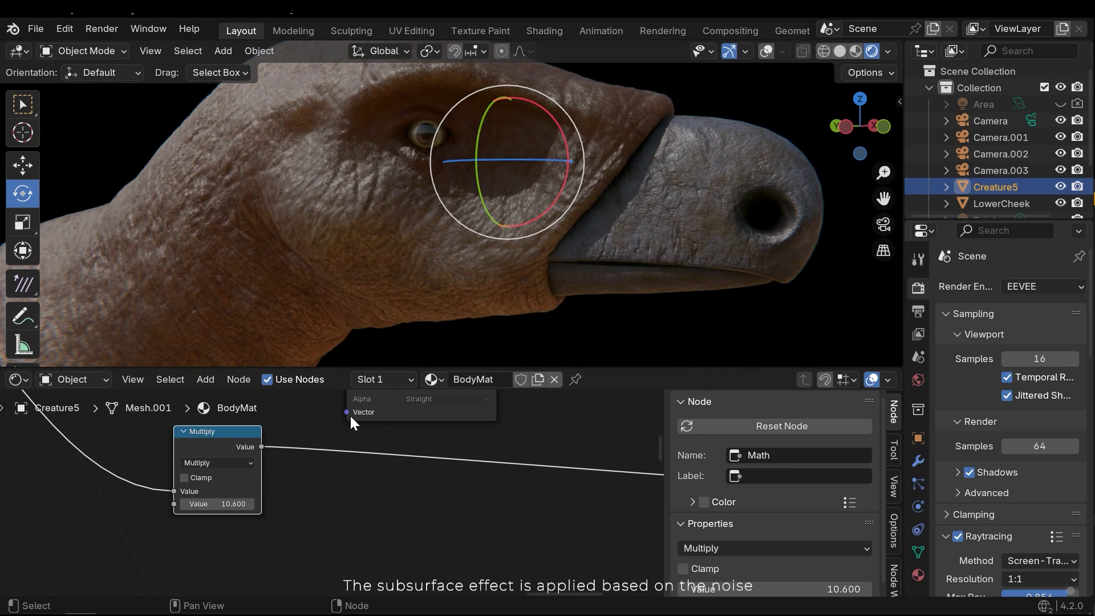
key(ctrl+z)
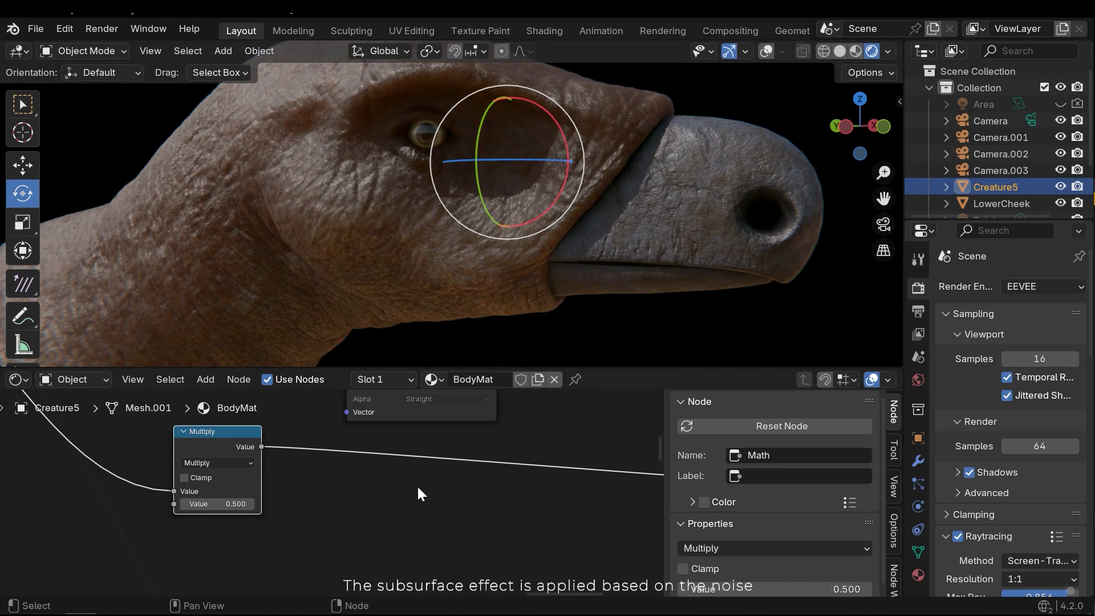
Expand the Sheen settings of the Principled BSDF and set the sheen Weight to 0.574
middle_drag(373, 502, 264, 509)
middle_drag(563, 550, 382, 506)
scroll(425, 508, up, 4)
click(377, 507)
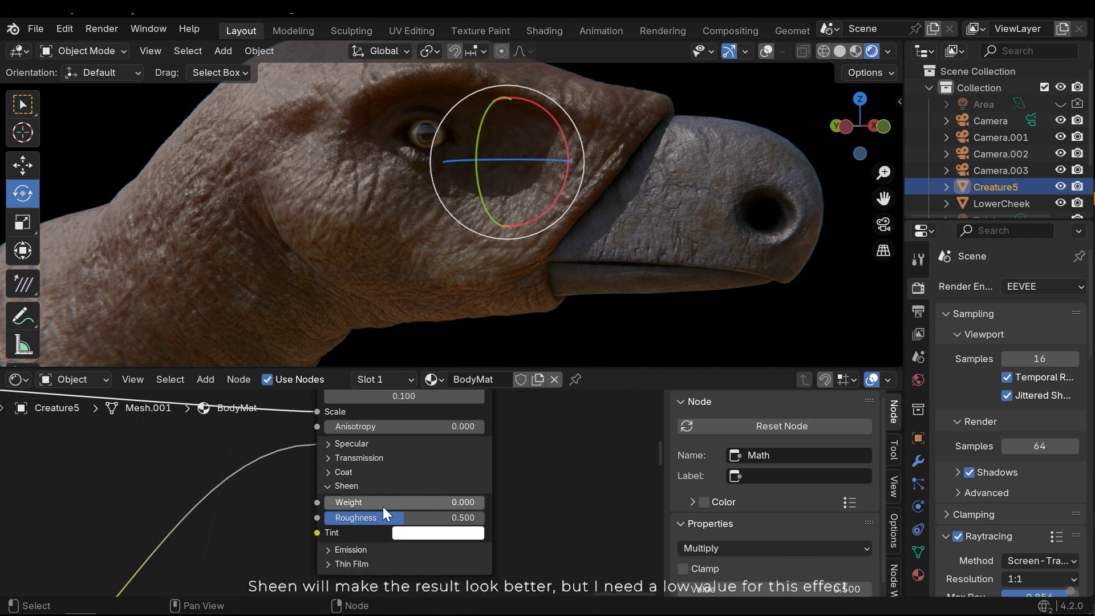
mouse_move(381, 504)
mouse_down()
mouse_move(448, 504)
mouse_move(381, 504)
mouse_move(415, 504)
mouse_up()
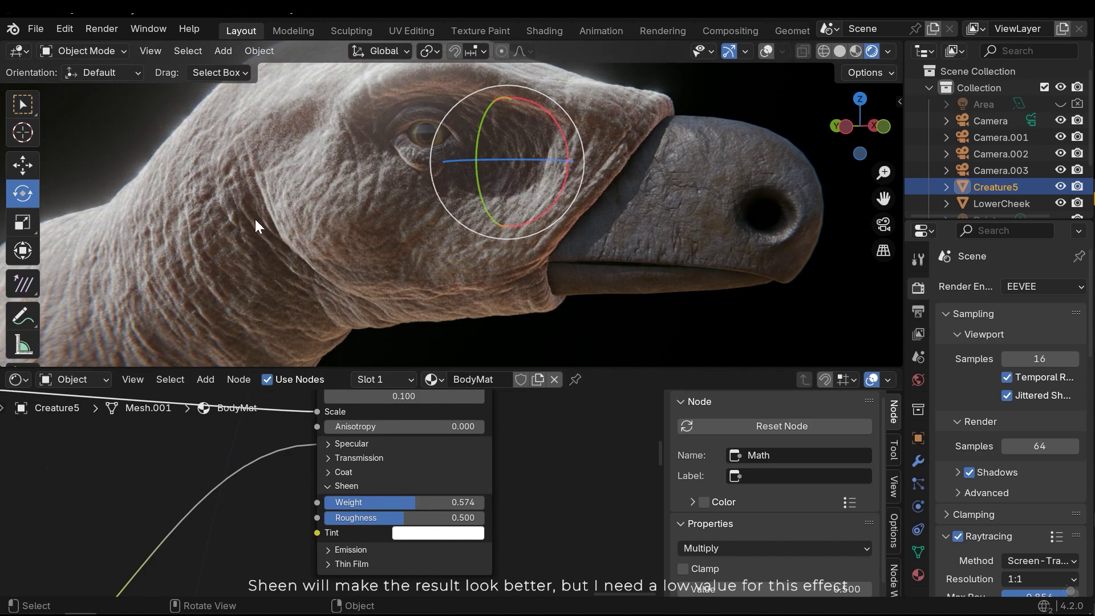
Reduce the Sheen Roughness to 0.325 and bring the Sheen Weight back to 0
middle_drag(337, 245, 417, 308)
mouse_move(400, 516)
mouse_down()
mouse_move(355, 516)
mouse_move(377, 516)
mouse_up()
middle_drag(426, 237, 353, 175)
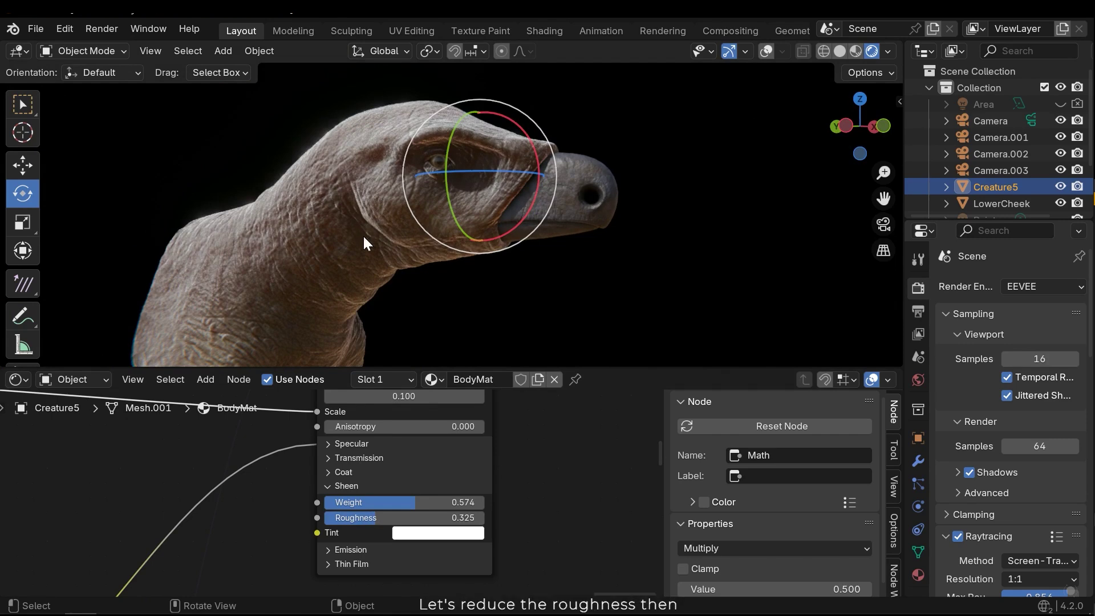
drag(398, 501, 326, 502)
Duplicate the Multiply node and place the copy directly below the original
scroll(326, 501, down, 3)
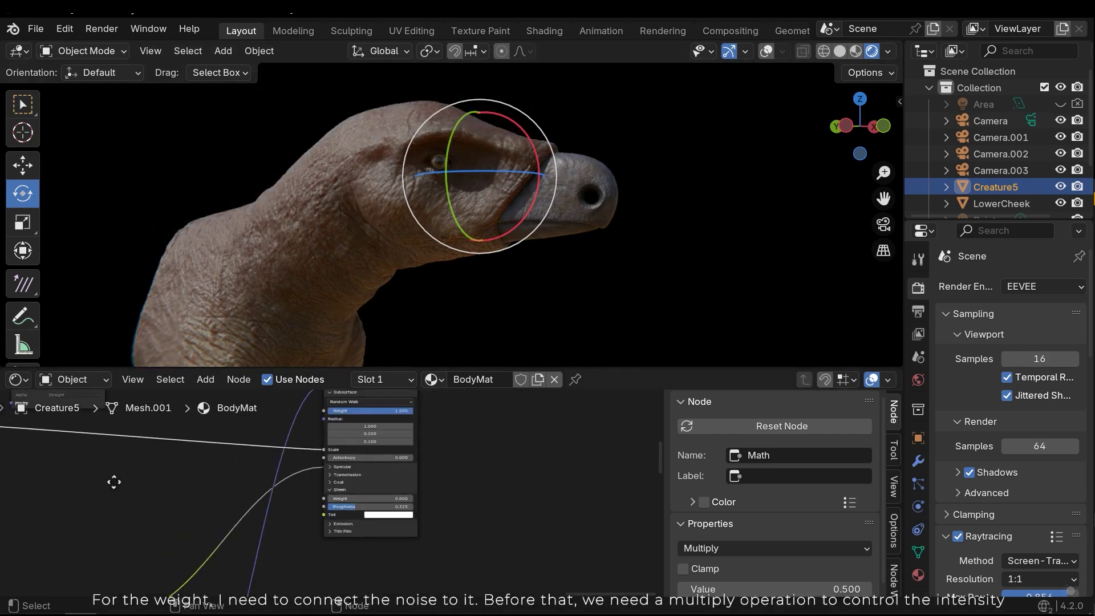
middle_drag(114, 482, 450, 475)
key(shift+d)
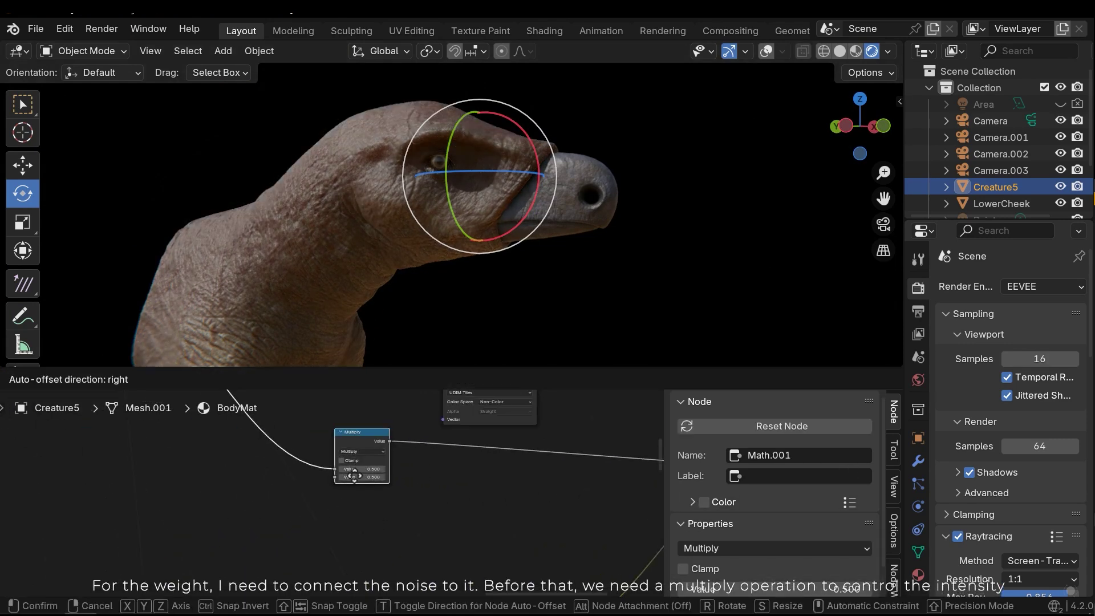
click(355, 534)
Route the Noise Texture's Fac through the duplicated Multiply node's first value into the Principled BSDF's Sheen Weight
middle_drag(266, 432, 447, 568)
drag(283, 422, 401, 492)
middle_drag(400, 492, 224, 474)
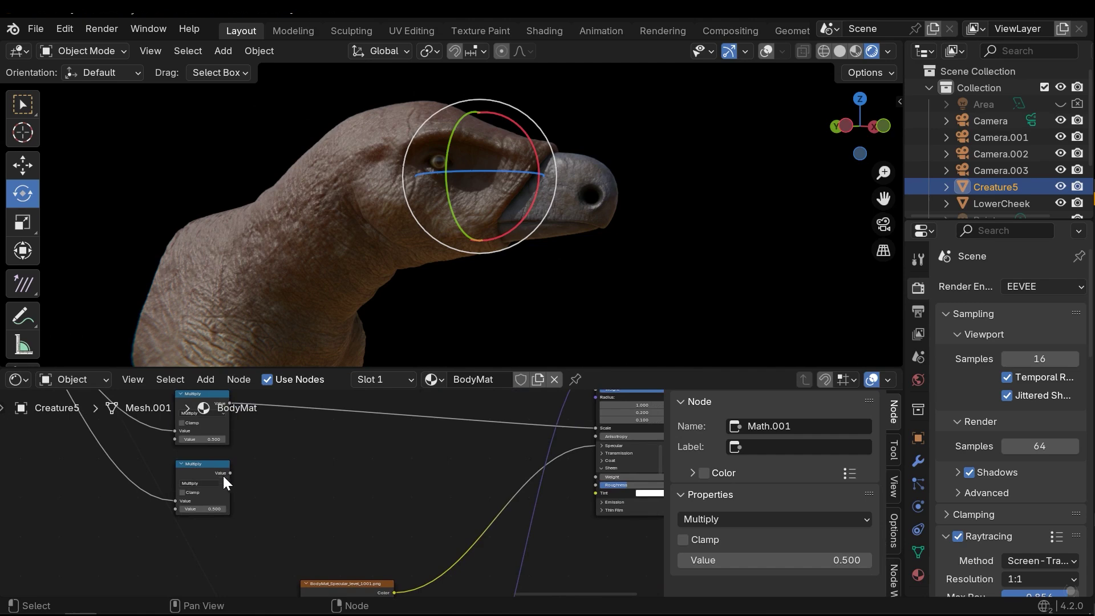
drag(228, 473, 596, 476)
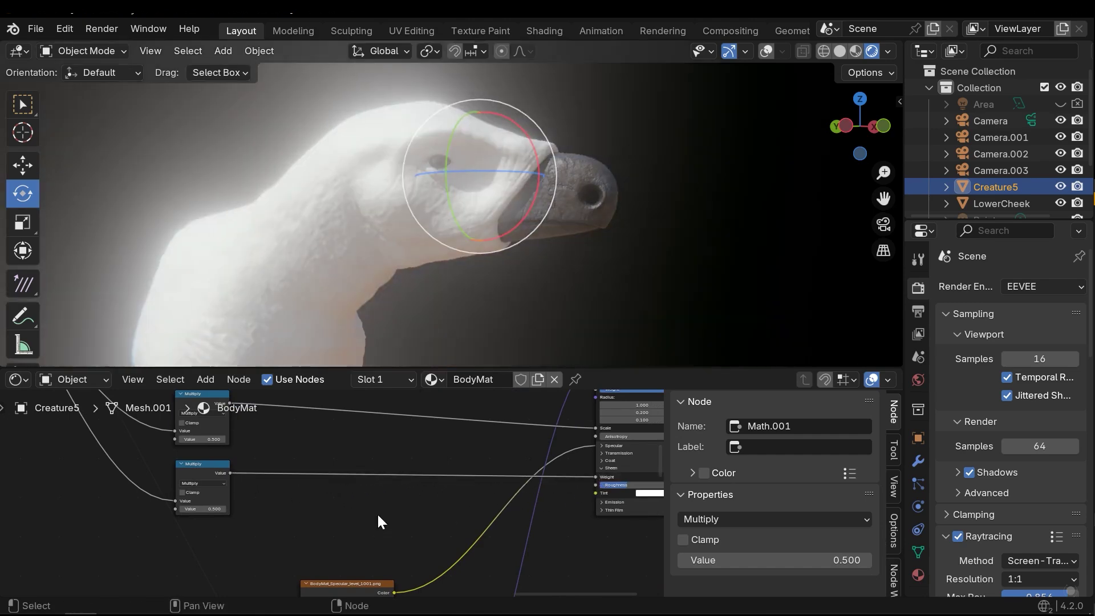
Examine the noise-driven sheen on the creature's head and neck from behind, alongside the shader's Sheen settings
mouse_move(378, 512)
middle_down()
mouse_move(362, 482)
mouse_move(306, 515)
mouse_move(325, 496)
mouse_move(372, 503)
middle_up()
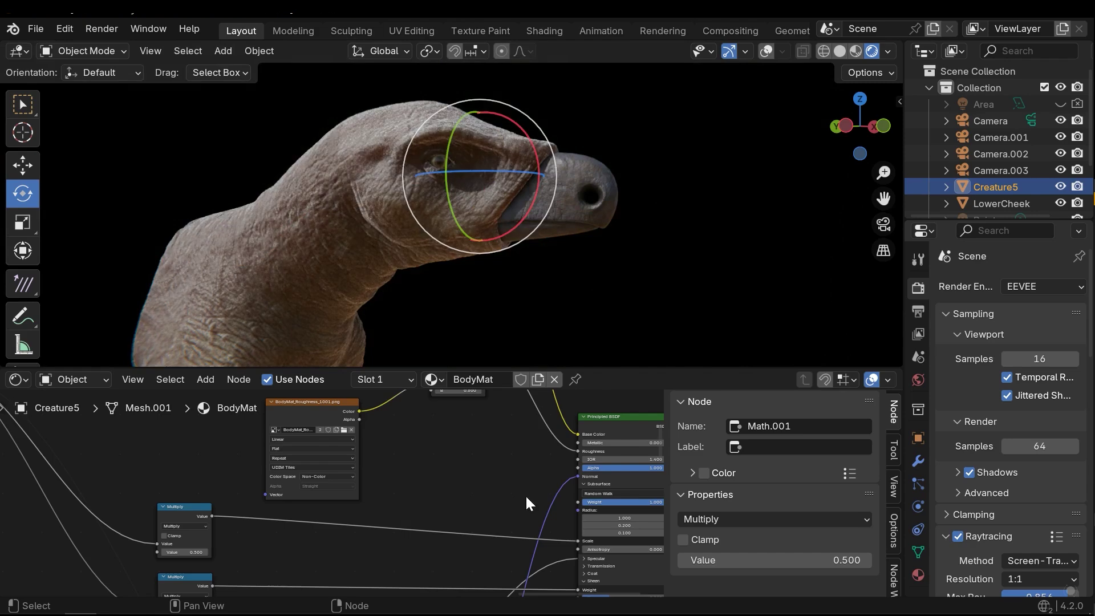
middle_drag(544, 522, 415, 471)
scroll(539, 549, up, 2)
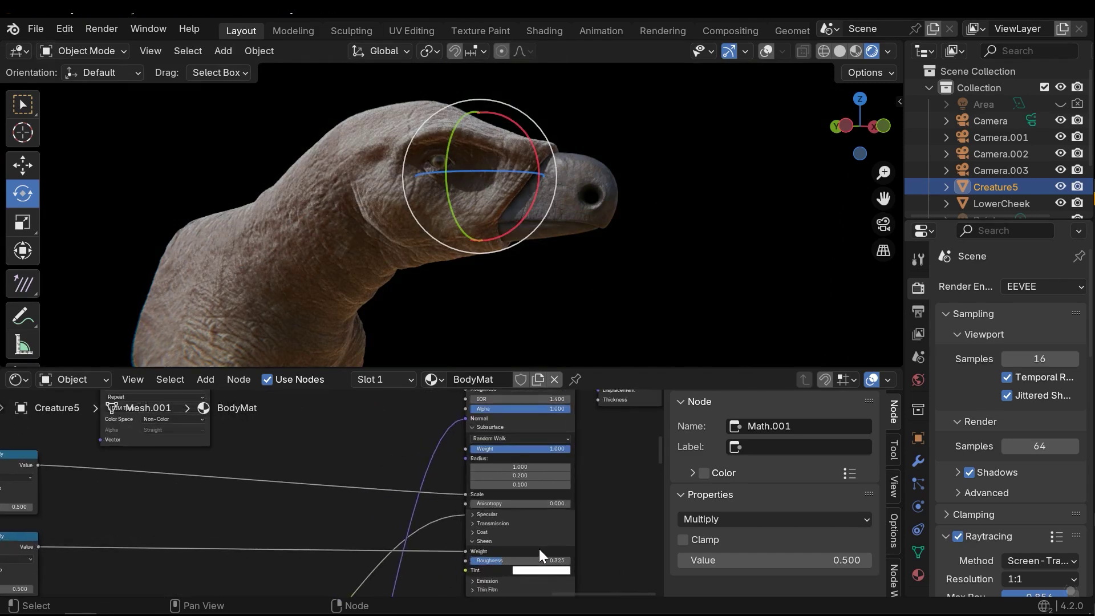
middle_drag(530, 547, 427, 503)
scroll(465, 522, up, 2)
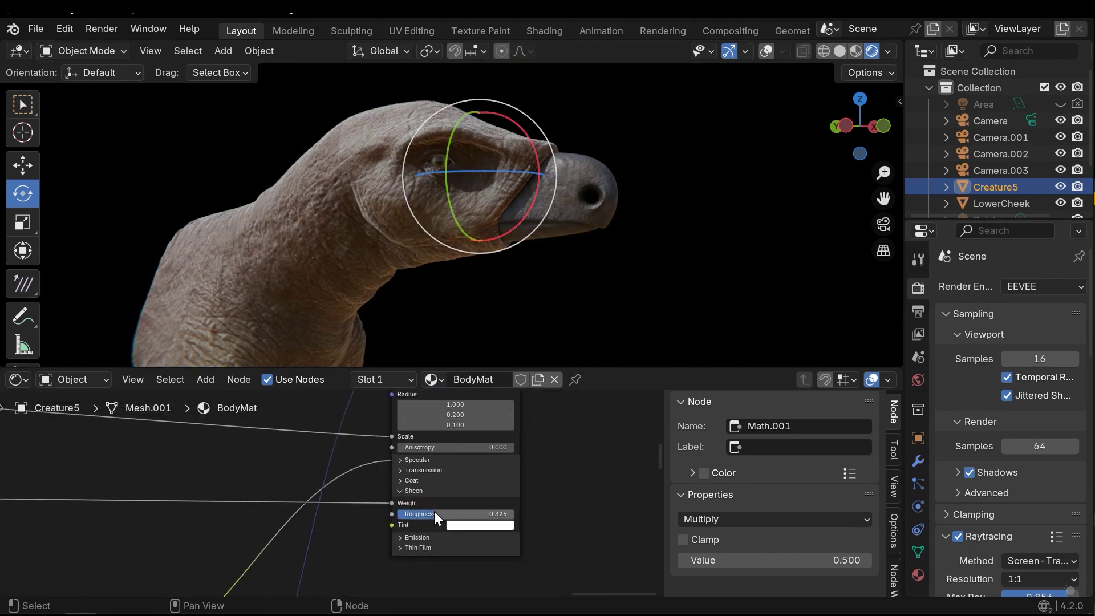
mouse_move(434, 512)
mouse_down()
mouse_move(447, 512)
mouse_move(435, 514)
mouse_up()
middle_drag(263, 222, 447, 292)
shift+middle_drag(515, 285, 493, 263)
click(498, 268)
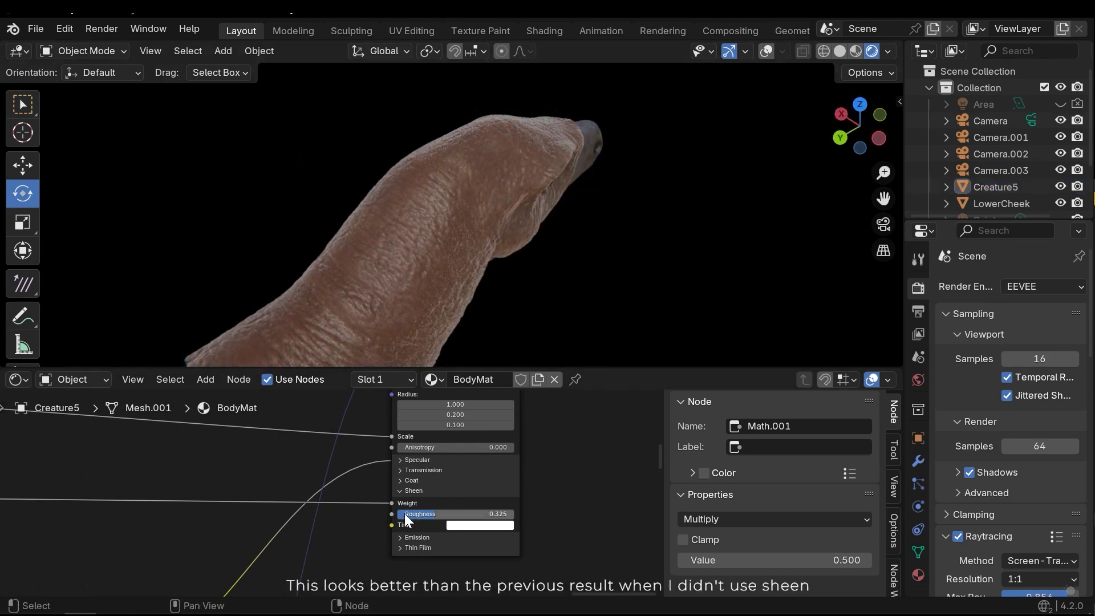
Try cutting the link into the Sheen Weight for comparison and restore it
mouse_move(429, 513)
mouse_down()
mouse_move(393, 513)
mouse_move(435, 514)
mouse_up()
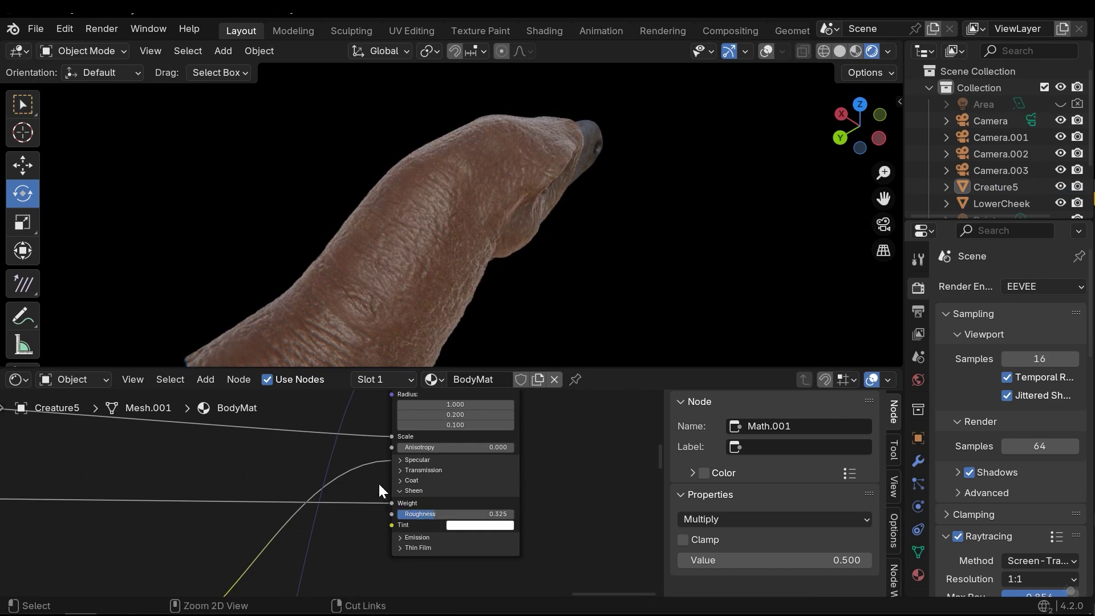
ctrl+right_drag(378, 481, 376, 505)
key(ctrl+shift+z)
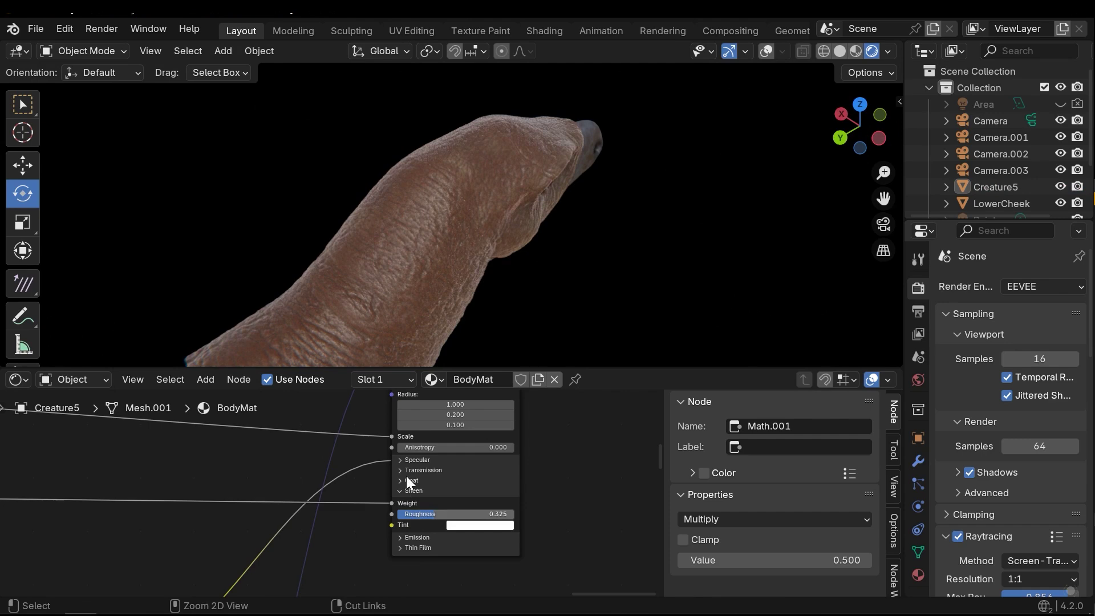
Lower the Sheen Roughness to 0.234 and save the file
drag(444, 513, 423, 513)
key(ctrl+s)
Put the viewport in Solid shading with the head in side view and set the render engine to Cycles
mouse_move(566, 266)
middle_down()
mouse_move(504, 286)
mouse_move(416, 265)
mouse_move(361, 214)
mouse_move(340, 151)
mouse_move(405, 205)
mouse_move(574, 267)
mouse_move(753, 257)
mouse_move(682, 209)
mouse_move(543, 236)
mouse_move(576, 204)
mouse_move(522, 186)
mouse_move(518, 224)
mouse_move(541, 221)
mouse_move(519, 218)
middle_up()
key(z)
click(699, 233)
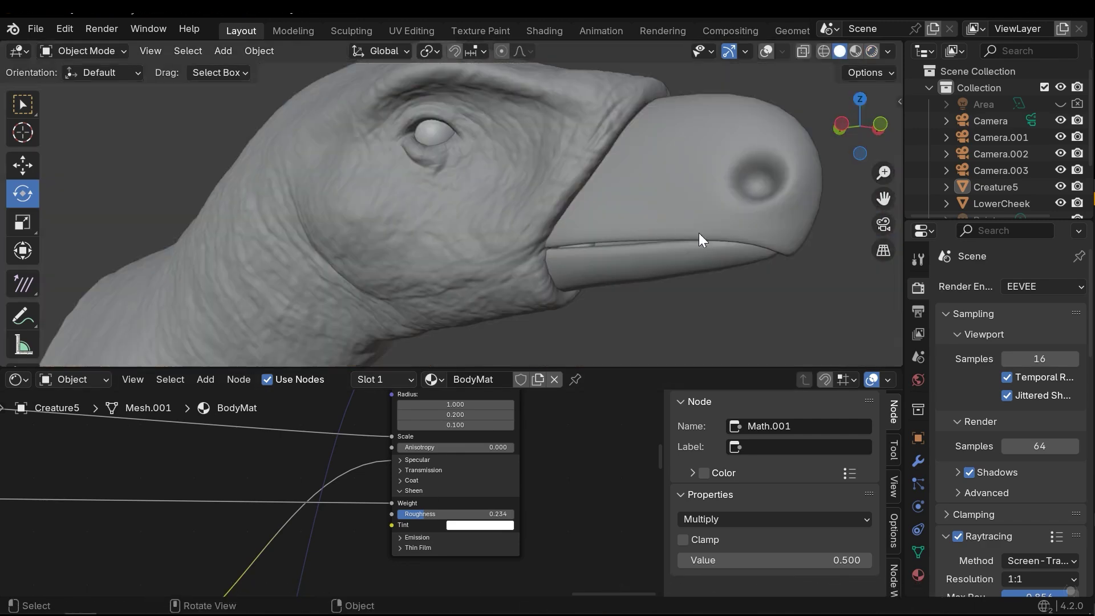
click(1034, 285)
click(1010, 341)
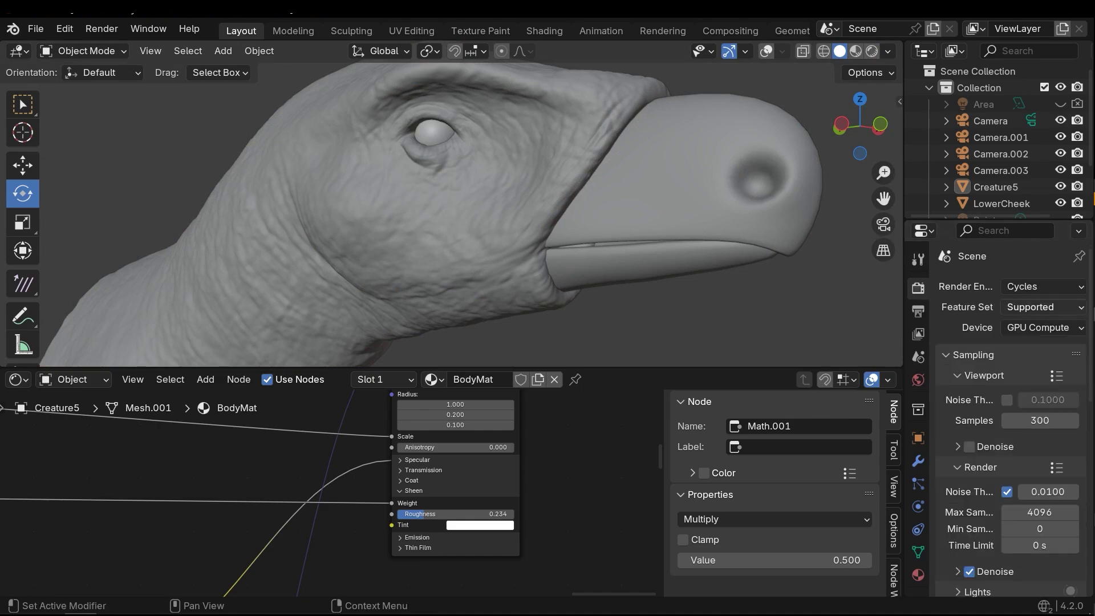
Display the viewport in Rendered shading, inspect the skin around the eye up close, and view the head through the camera
key(z)
click(614, 245)
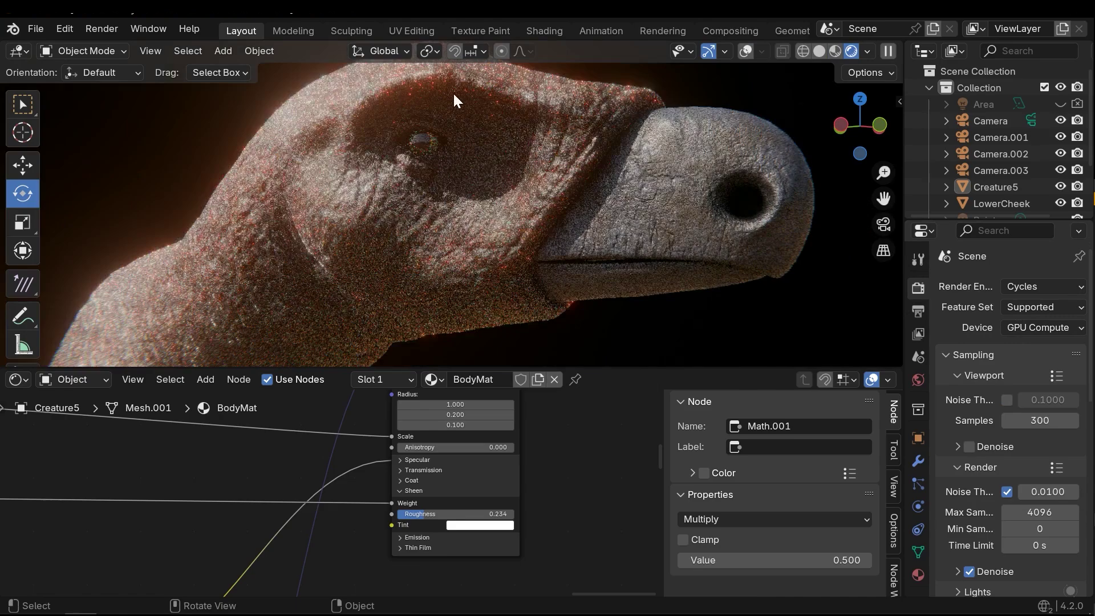
scroll(361, 221, up, 5)
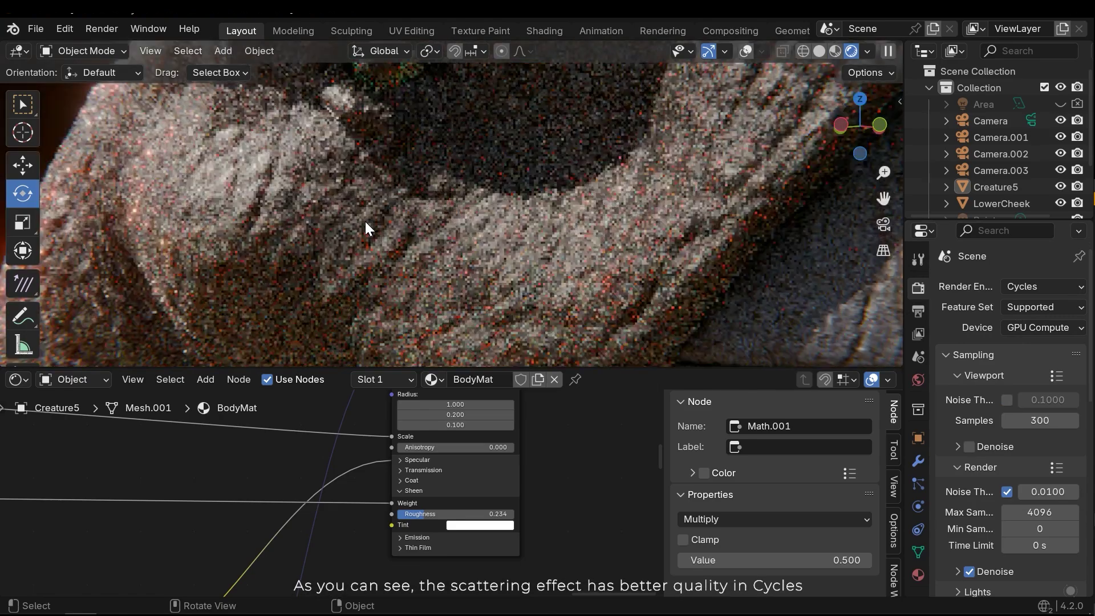
middle_drag(365, 221, 443, 215)
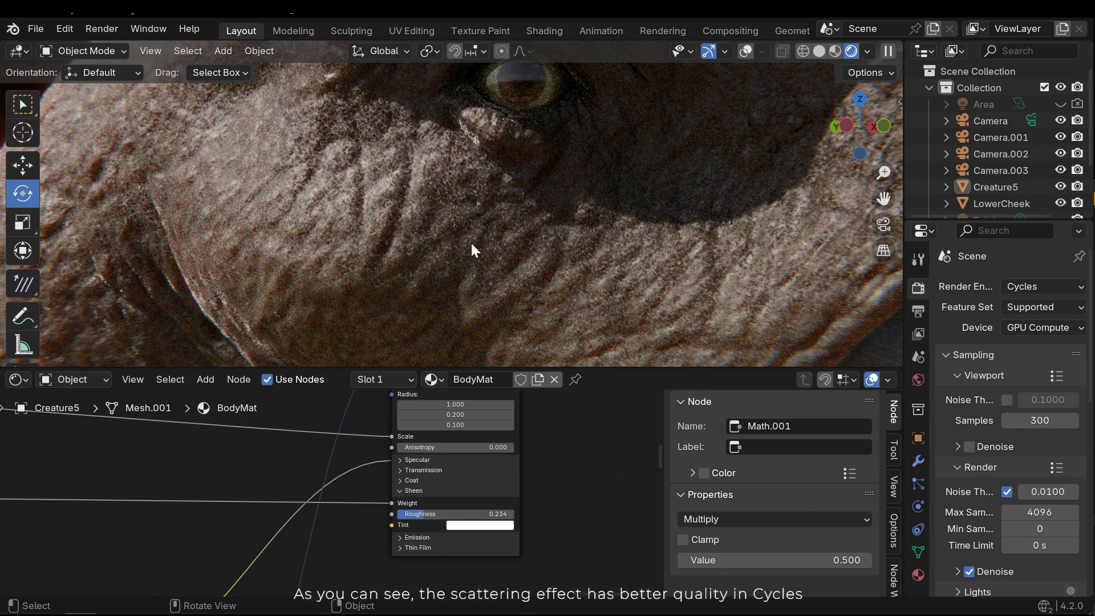
scroll(471, 243, down, 5)
key(KP_0)
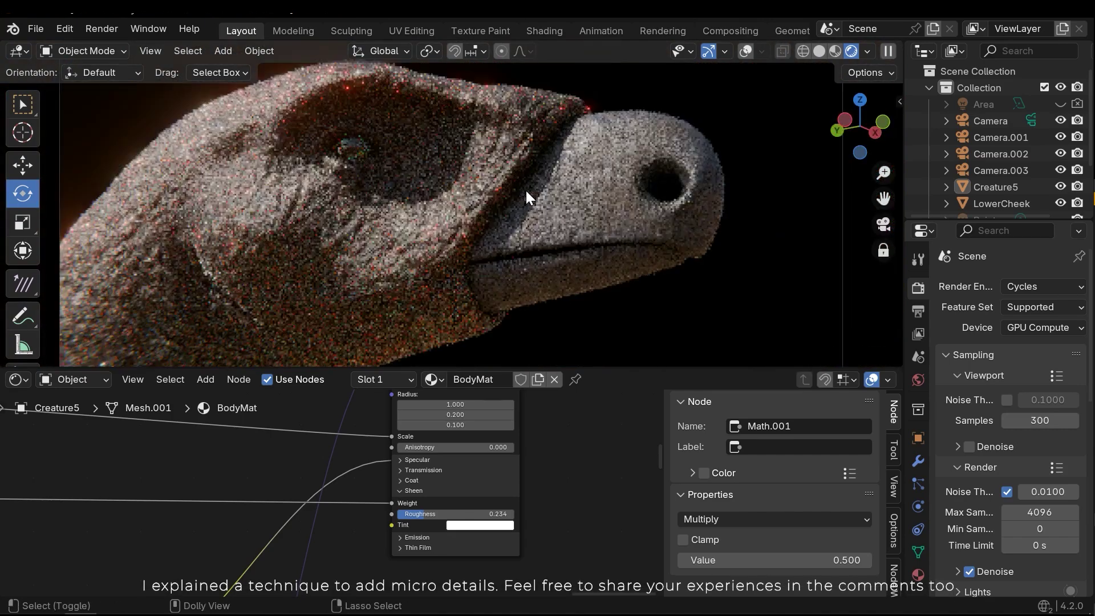